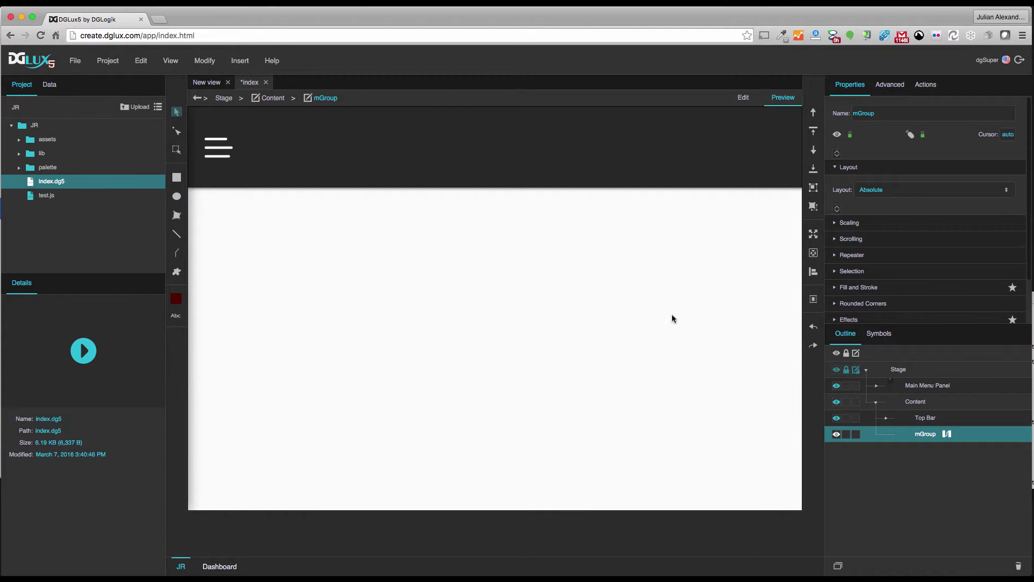
Reveal the main menu panel, then insert a Google Map component into mGroup in edit mode and fit it to the group.
click(229, 150)
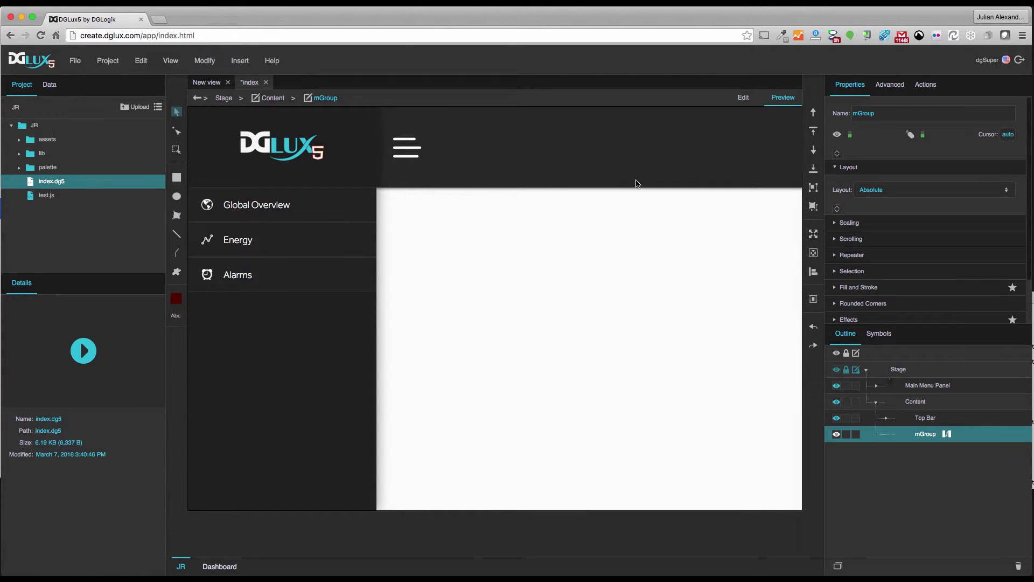
click(742, 98)
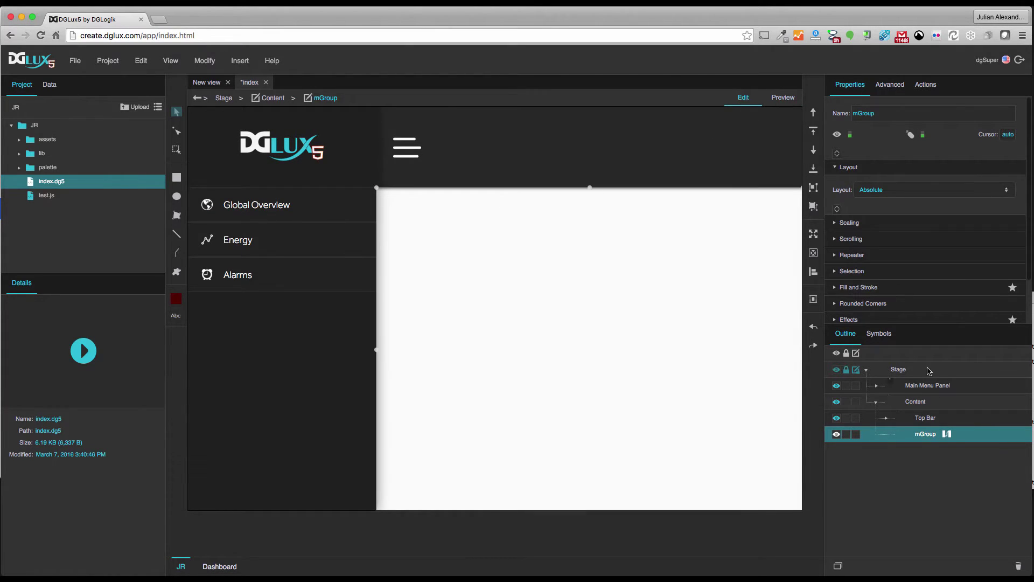
right_click(926, 439)
mouse_move(848, 355)
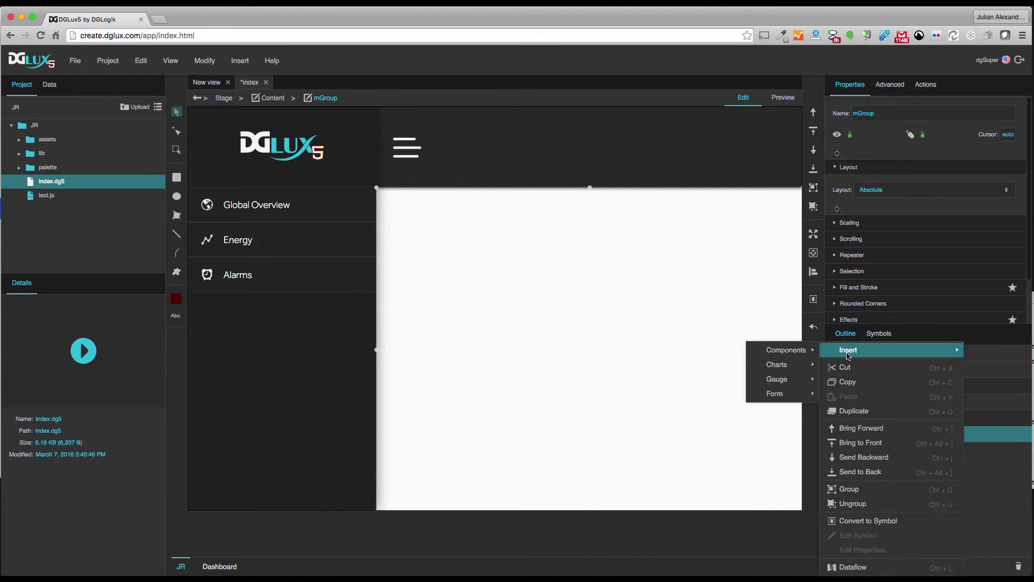
mouse_move(813, 352)
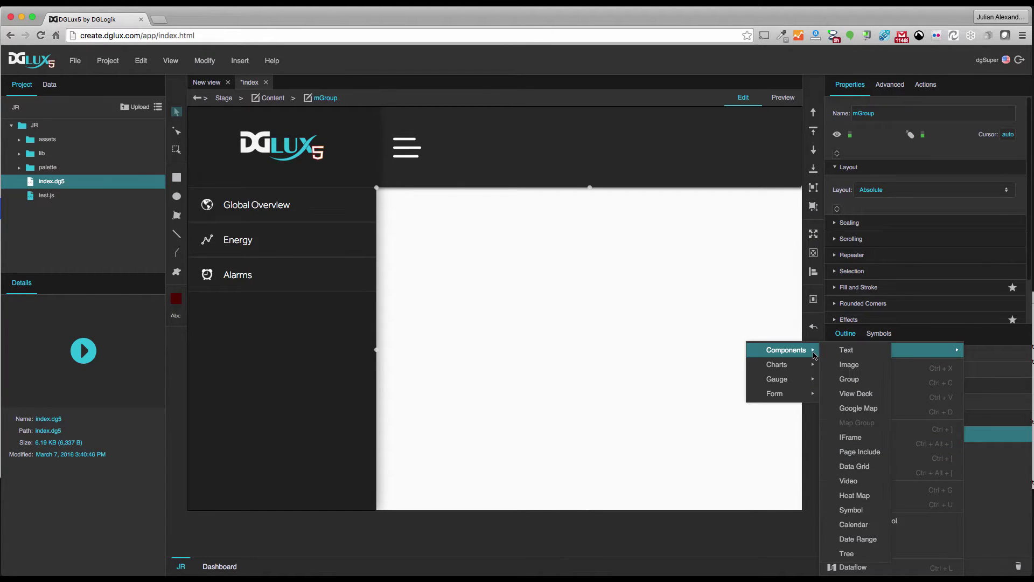
click(861, 409)
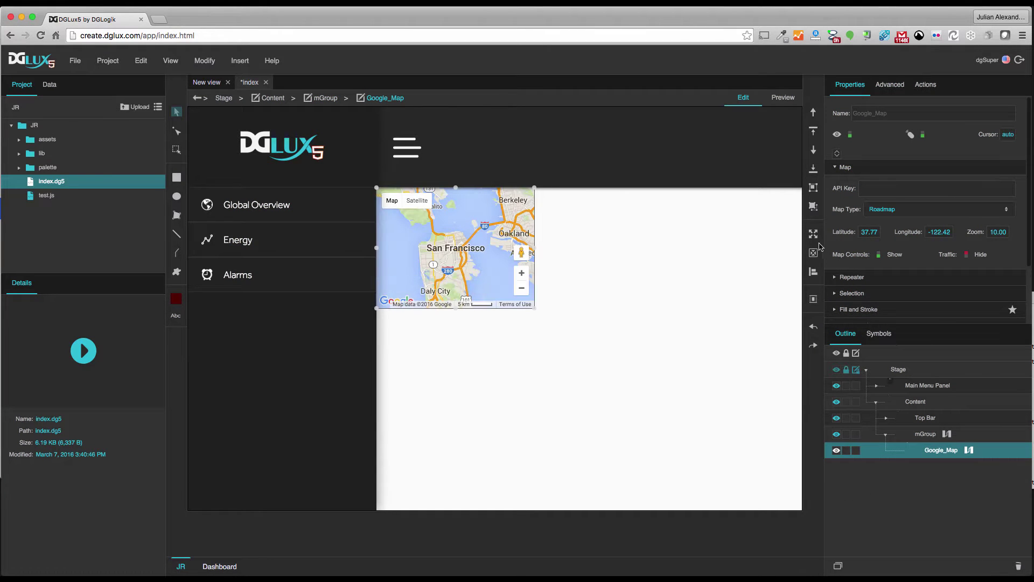
click(815, 238)
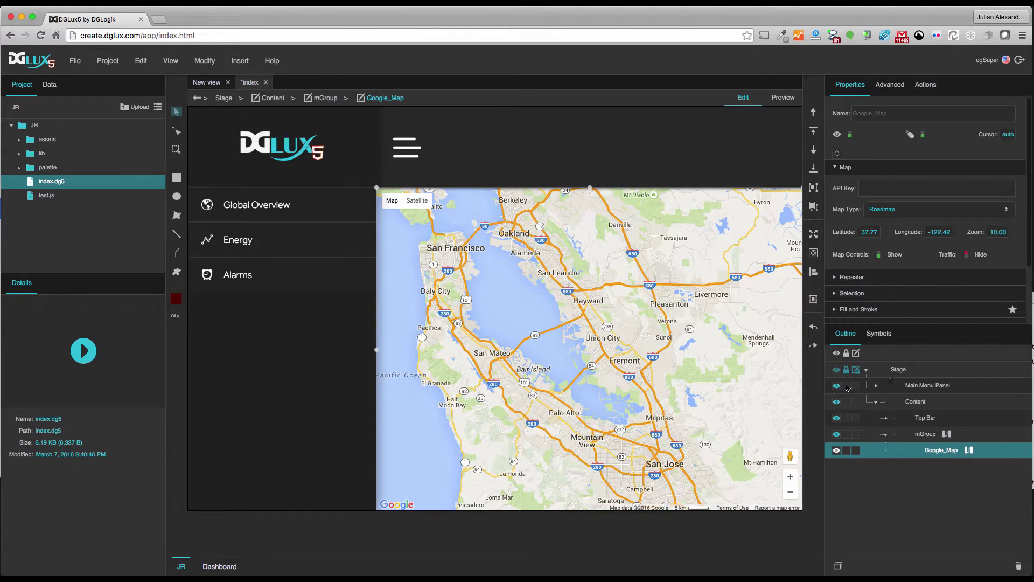
Preview the page, zoom the map to level 11 and pan it over San Francisco Bay.
click(783, 98)
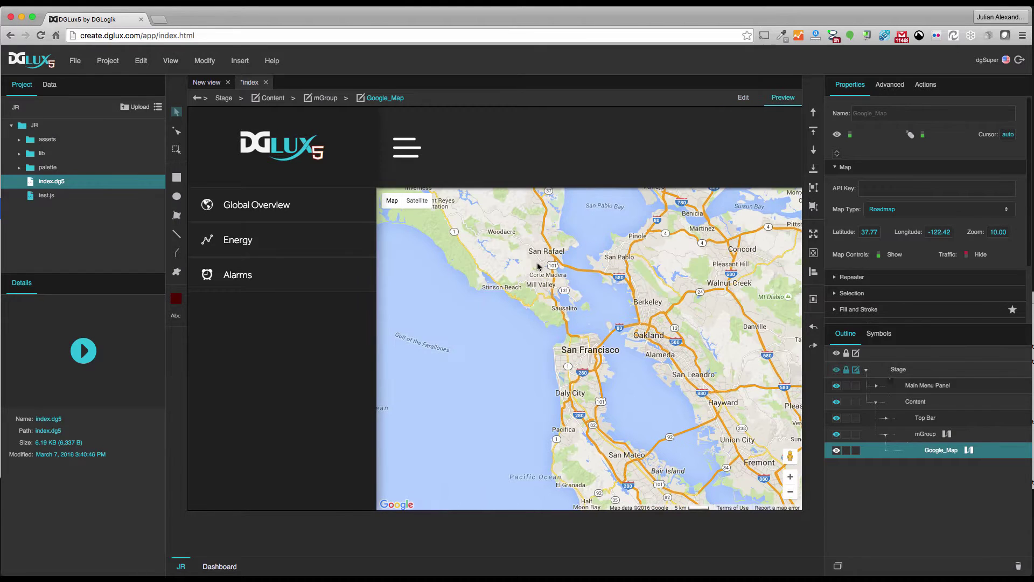
scroll(633, 355, up, 1)
drag(578, 372, 531, 357)
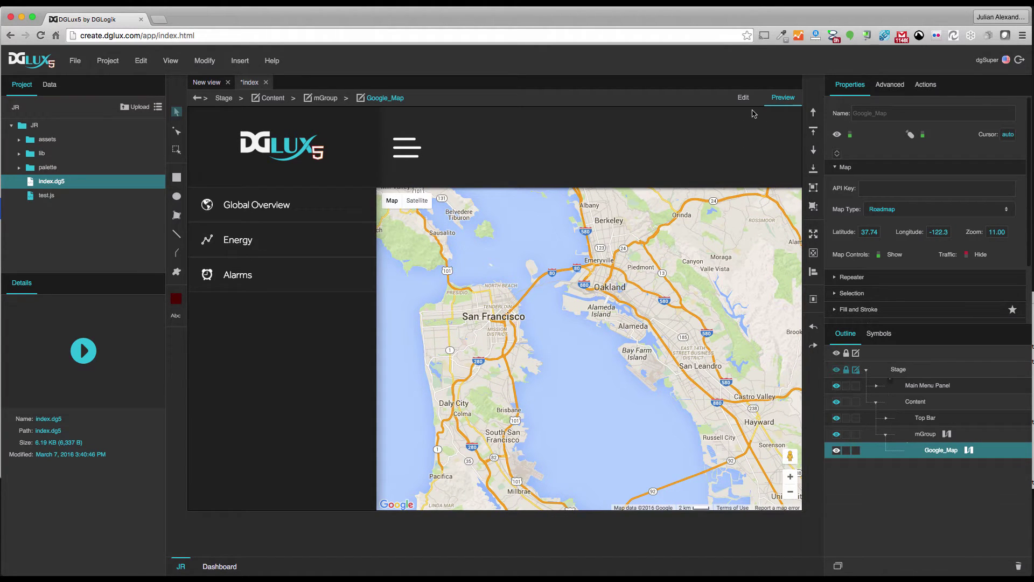
Filter the Google Map's advanced properties by "map" to locate the mapStyles property.
click(890, 86)
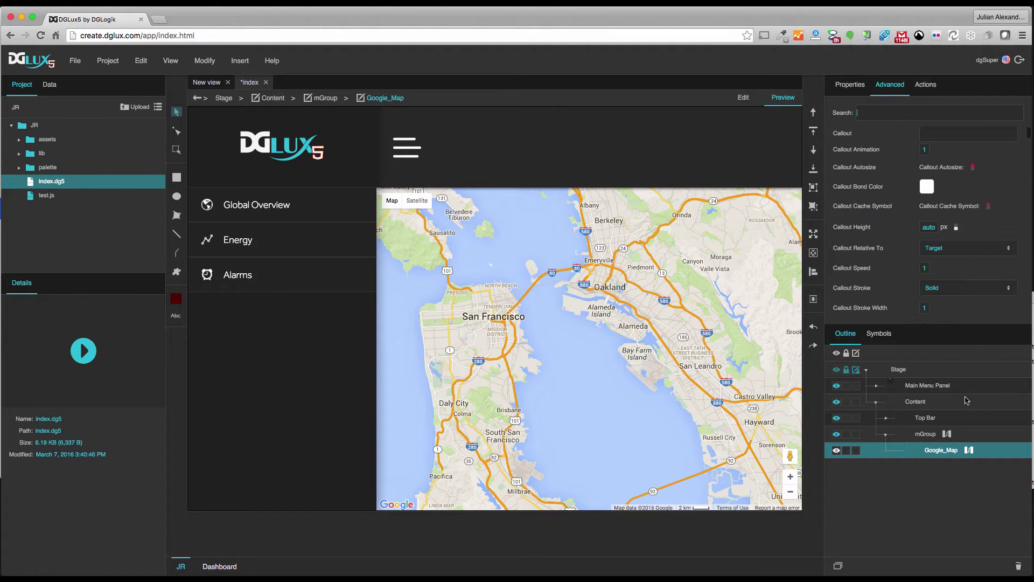
click(926, 115)
text(map)
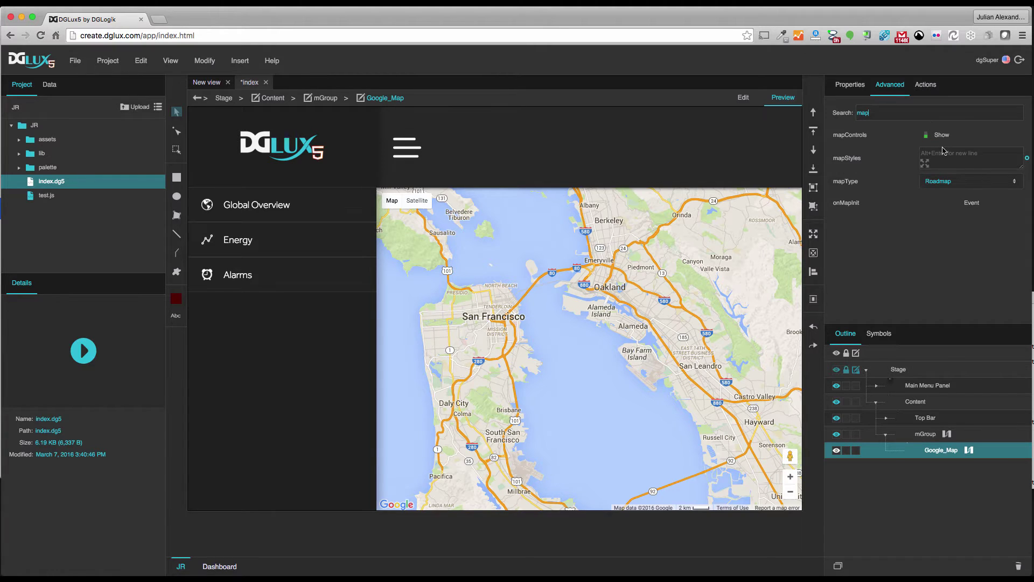
mouse_move(946, 156)
Open snazzymaps.com in a new browser tab.
click(160, 20)
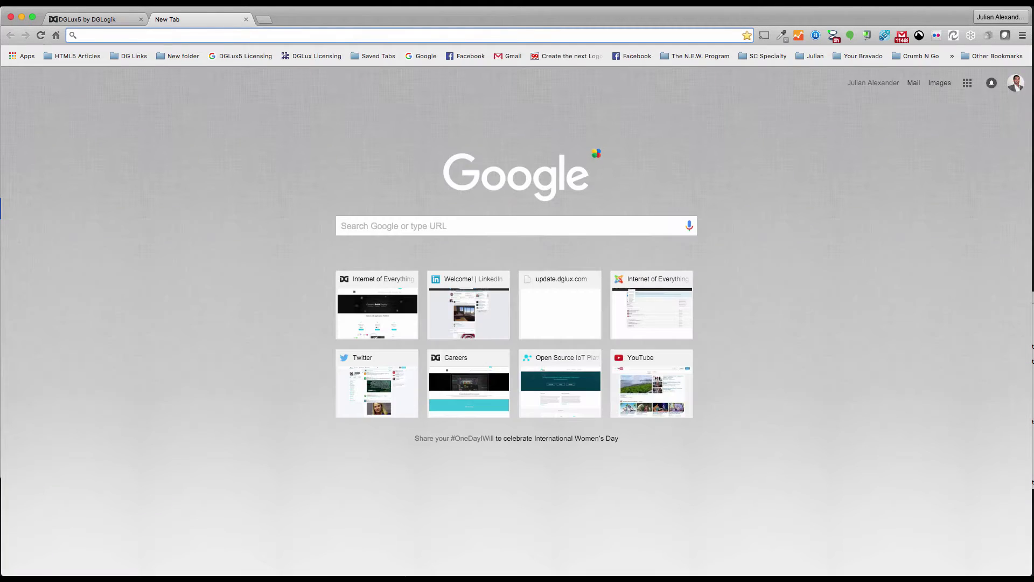
text(sna)
key(Return)
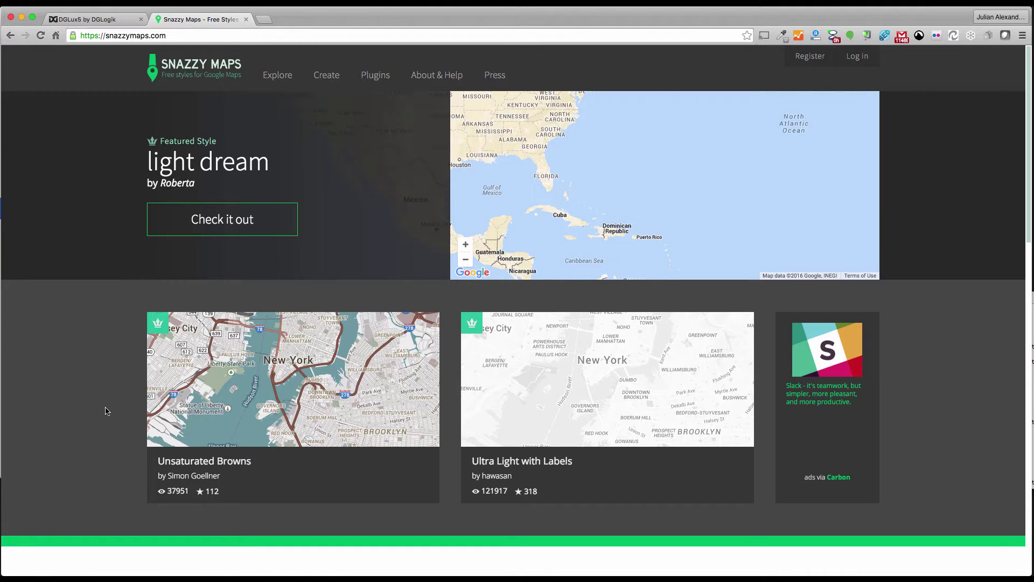
Open the Shades of Grey style from the Most Popular section and copy its JavaScript style array.
scroll(106, 411, down, 5)
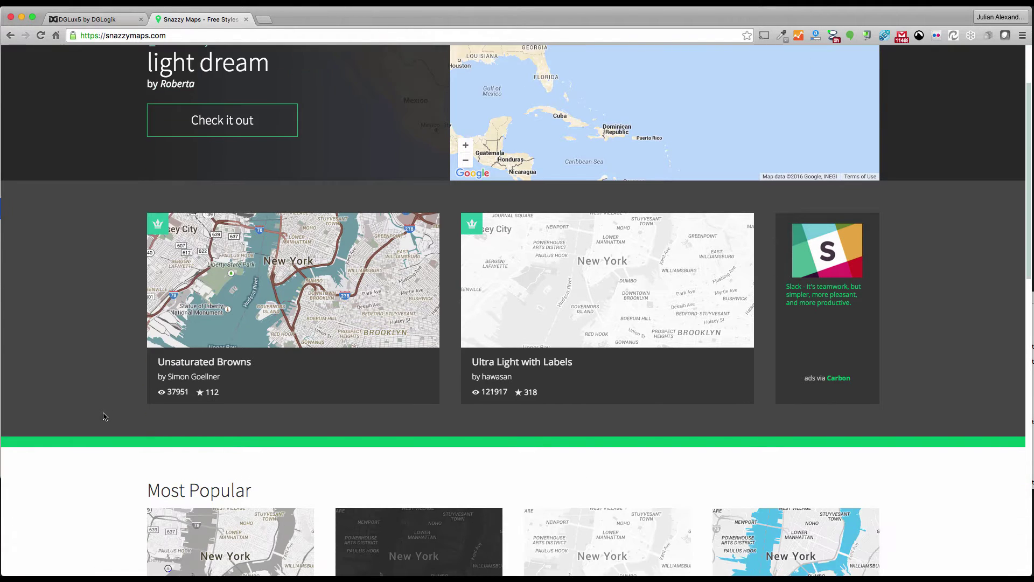
scroll(104, 416, down, 2)
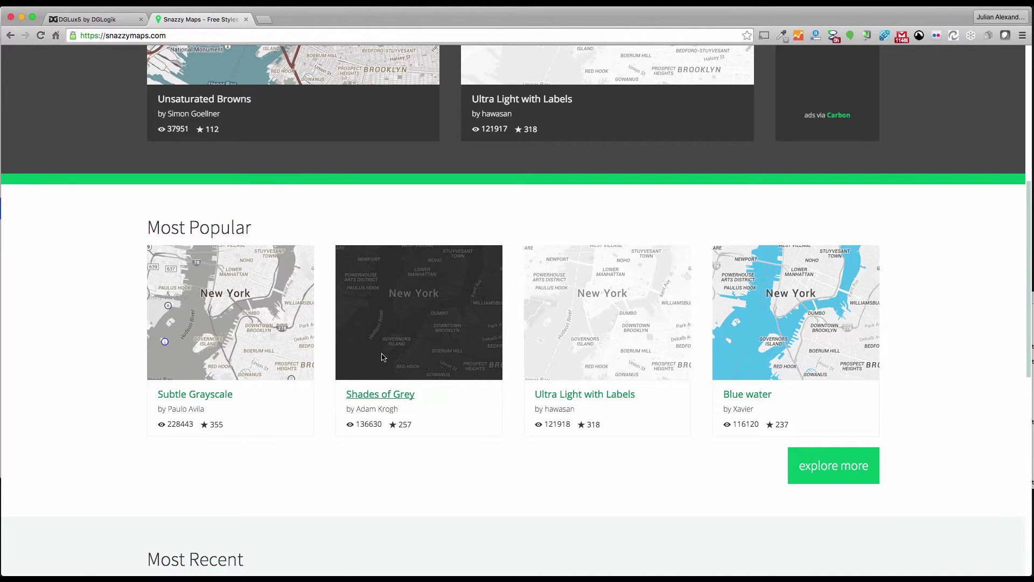
click(405, 394)
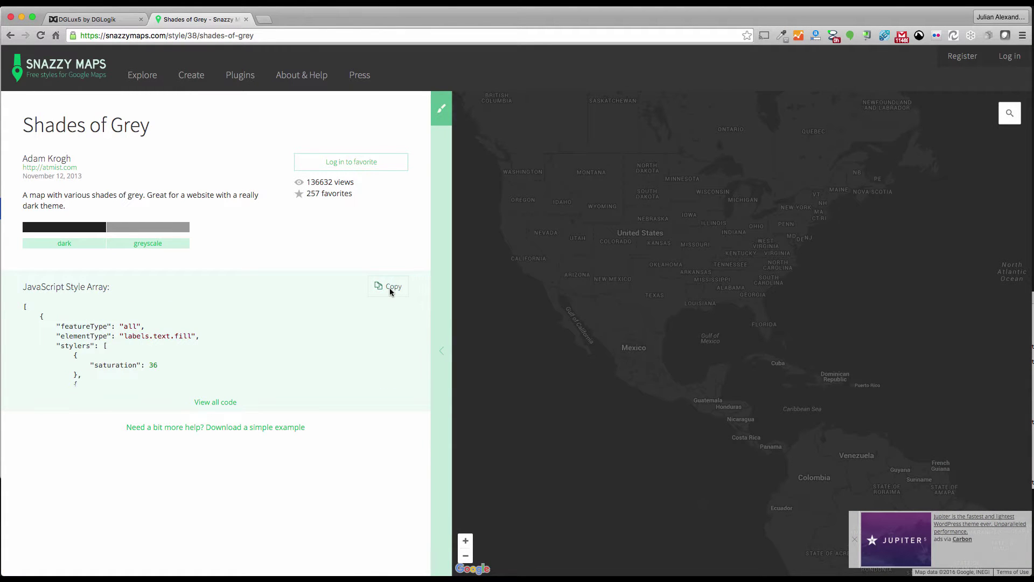
click(390, 289)
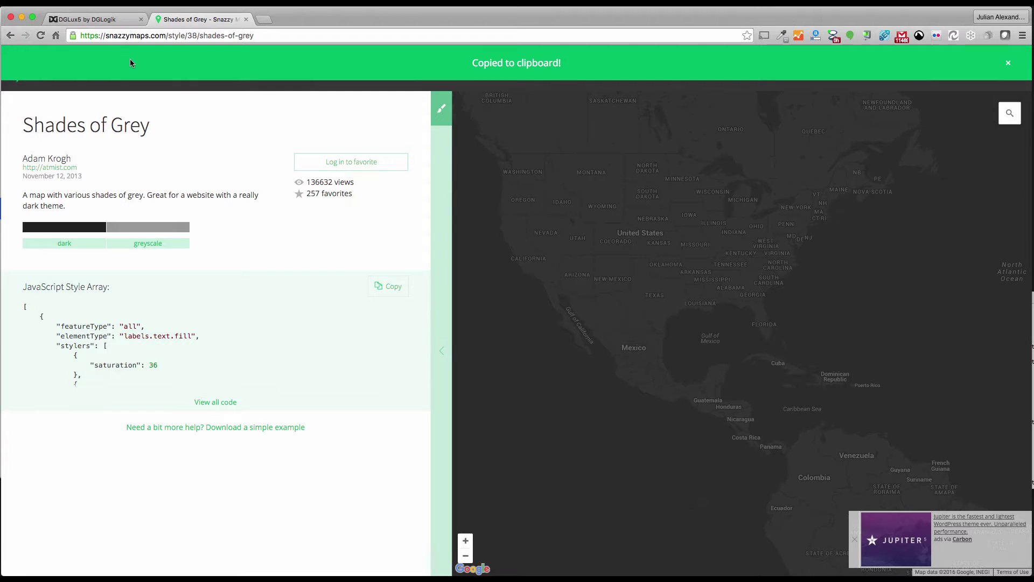
Switch back to DGLux5, paste the copied style array into the Google Map's mapStyles property, apply it and pan the styled map.
click(98, 21)
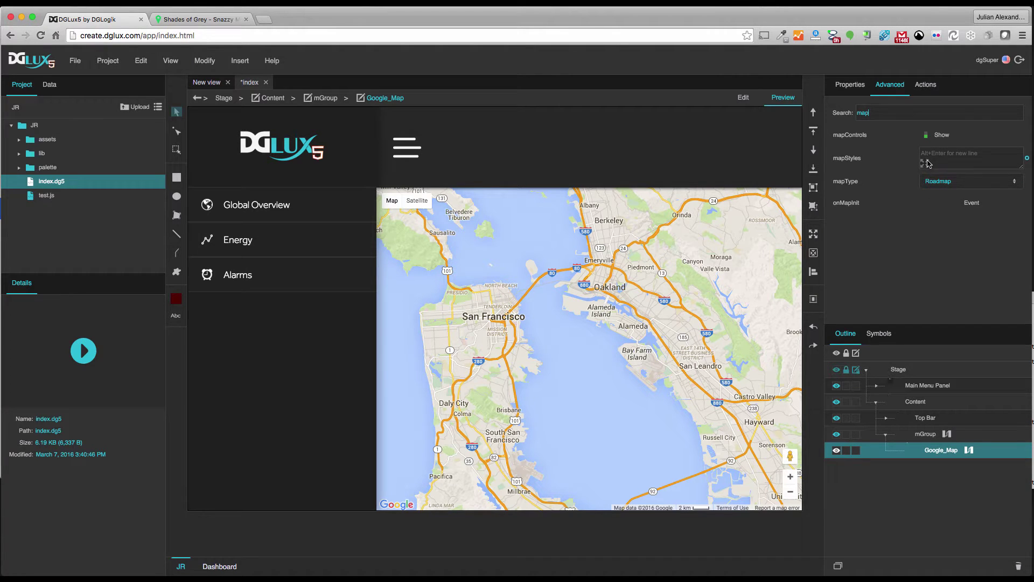
click(926, 162)
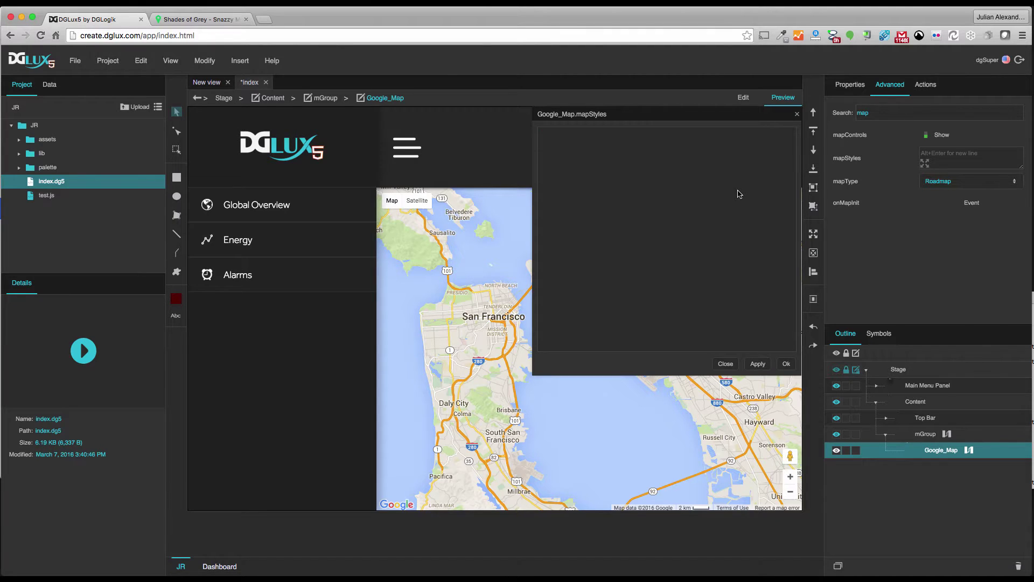
key(super+v)
click(758, 364)
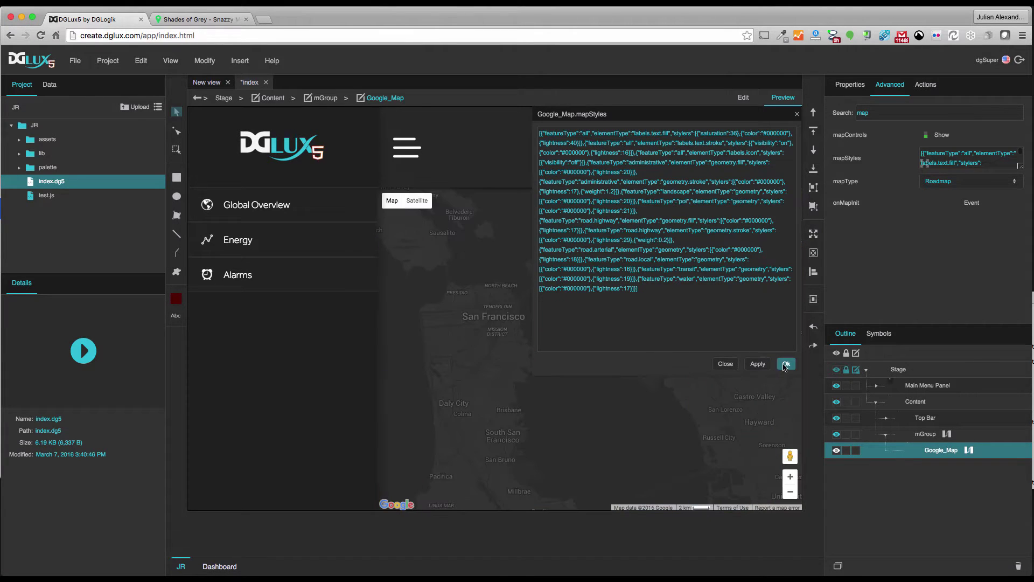
click(785, 365)
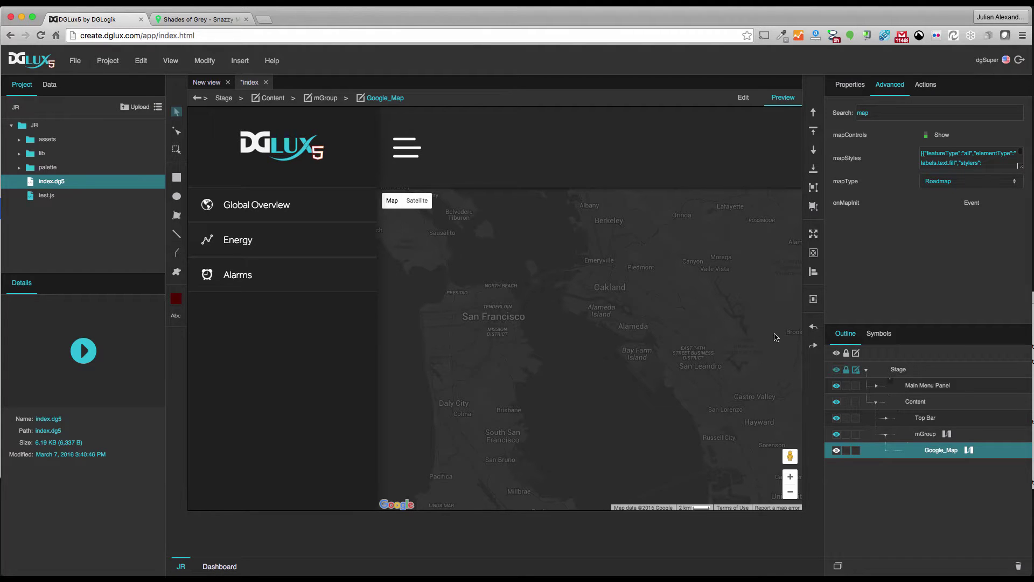
drag(534, 301, 541, 332)
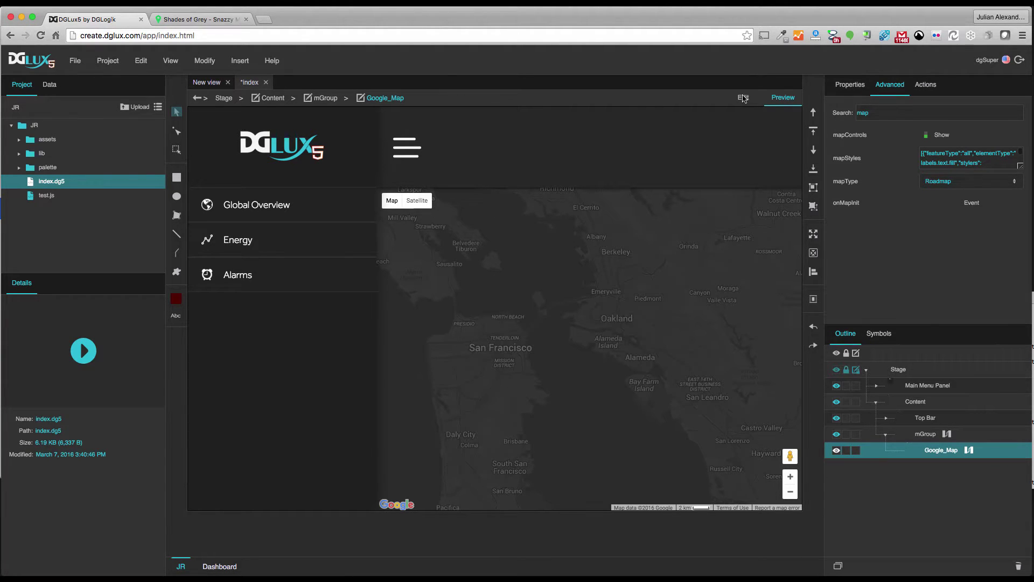
Display the Google Map's Repeater properties and collapse its Map properties.
click(849, 86)
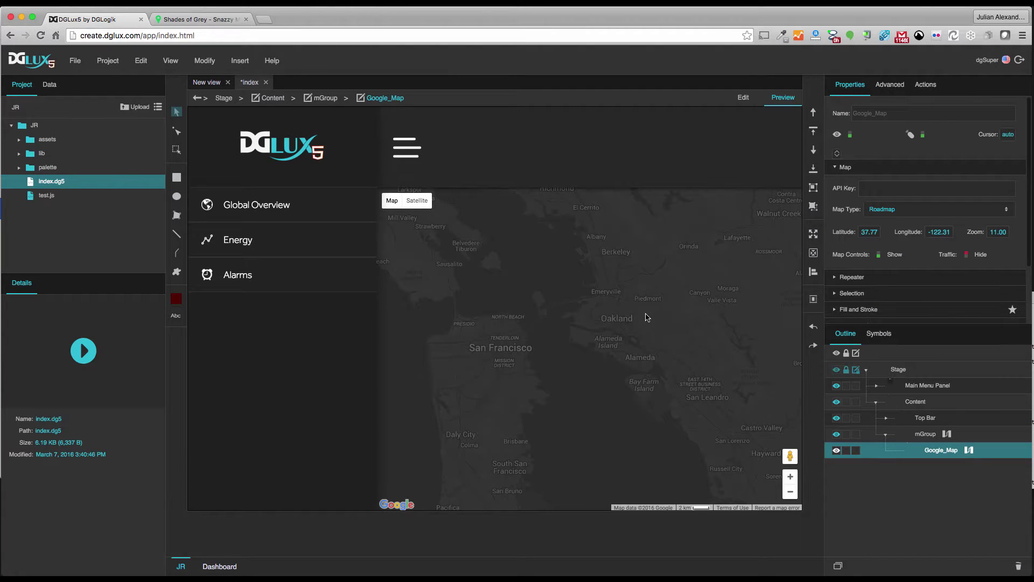
click(836, 169)
click(835, 185)
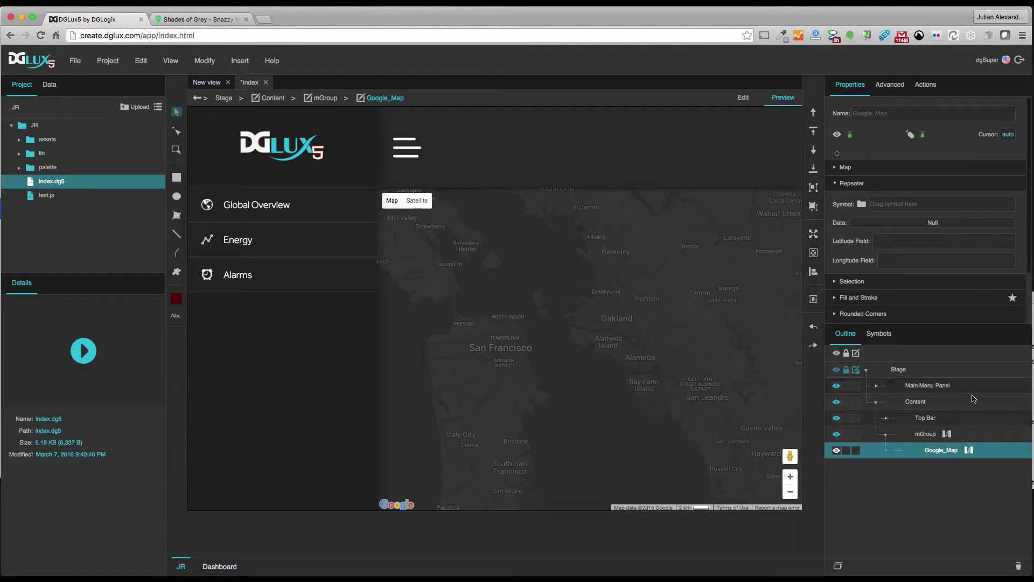
Open the Google_Map dataflow, move the table block away from the canvas corner and view its sample location data.
click(969, 450)
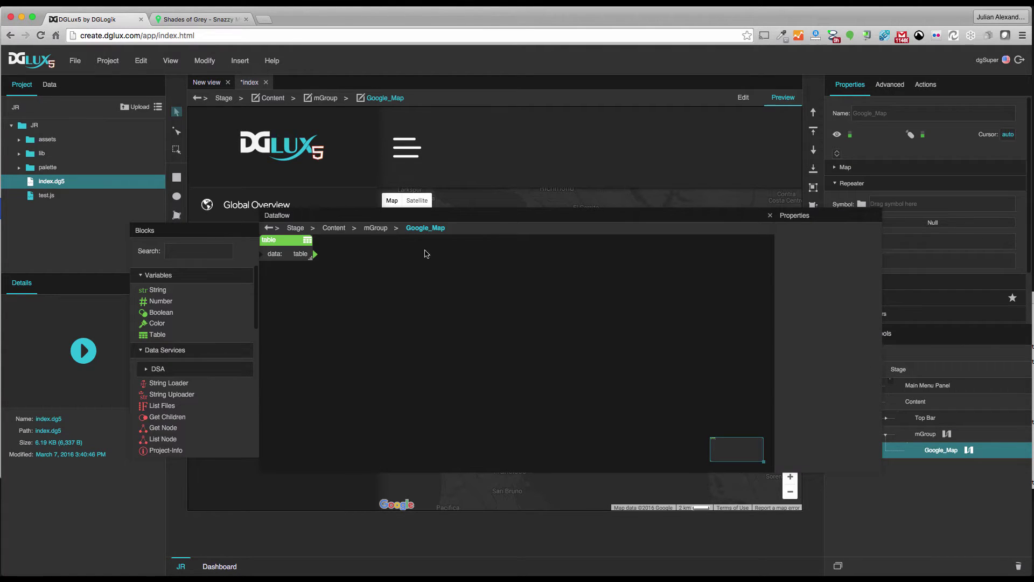
drag(301, 240, 417, 287)
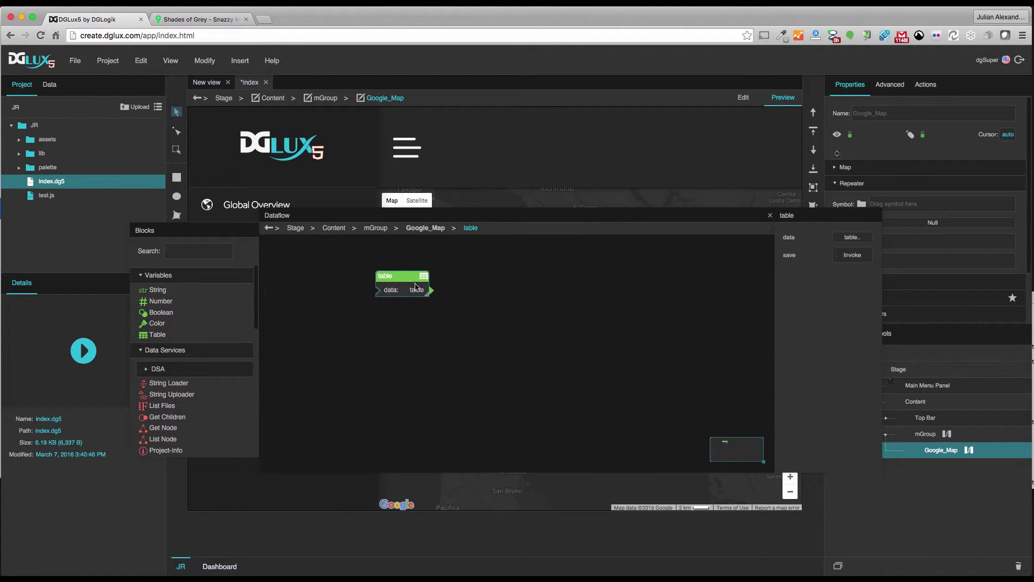
click(854, 238)
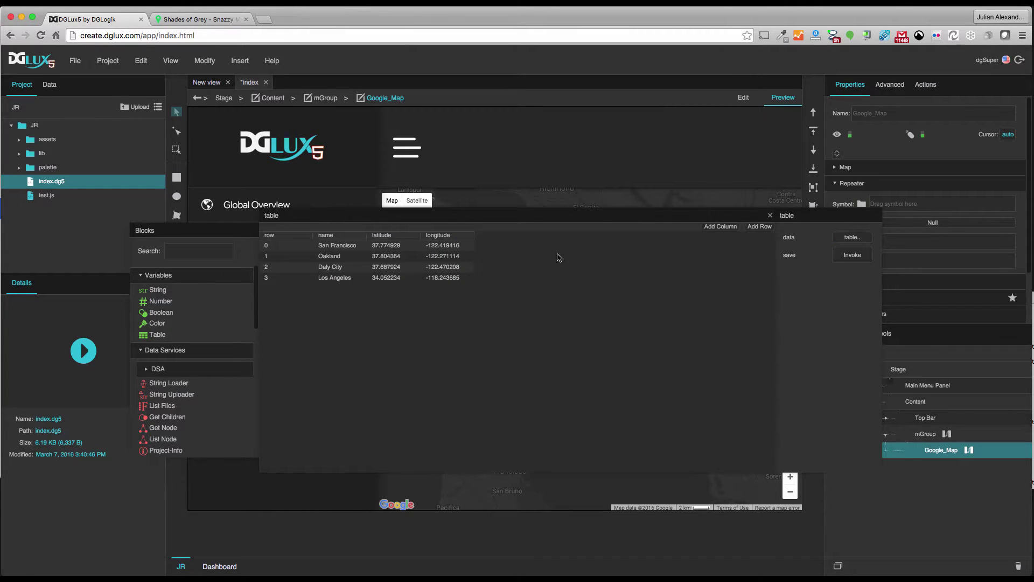
click(770, 216)
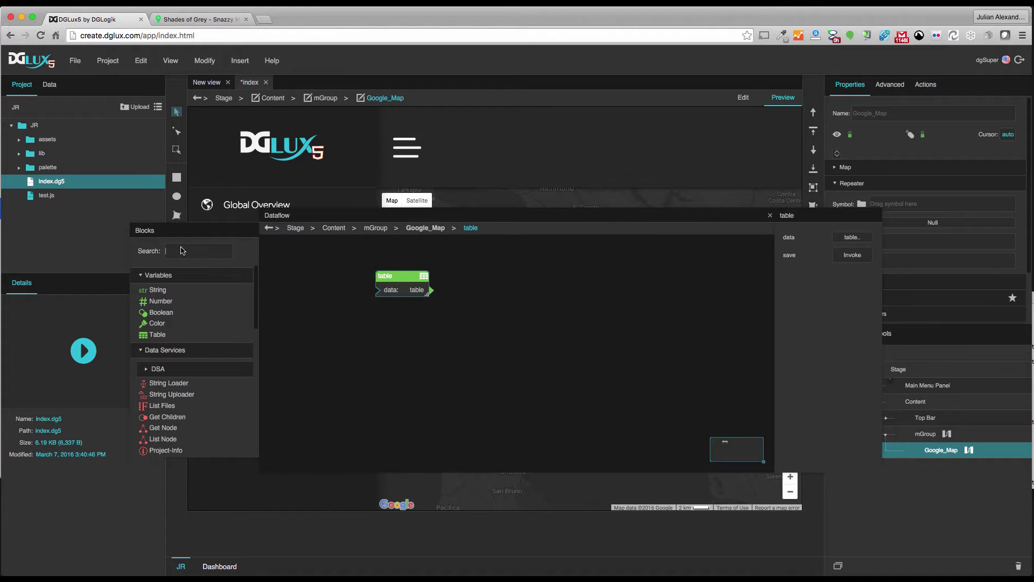
Find the CSV Parser block, add it to the dataflow beside the table block and reposition the Dataflow window.
text(csv)
drag(165, 289, 526, 309)
click(538, 311)
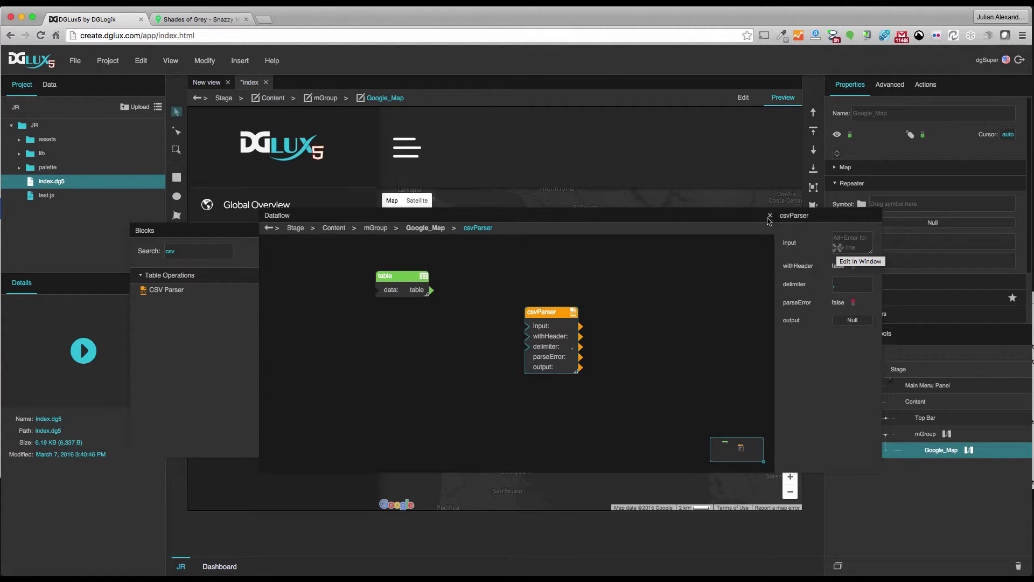
drag(756, 218, 738, 239)
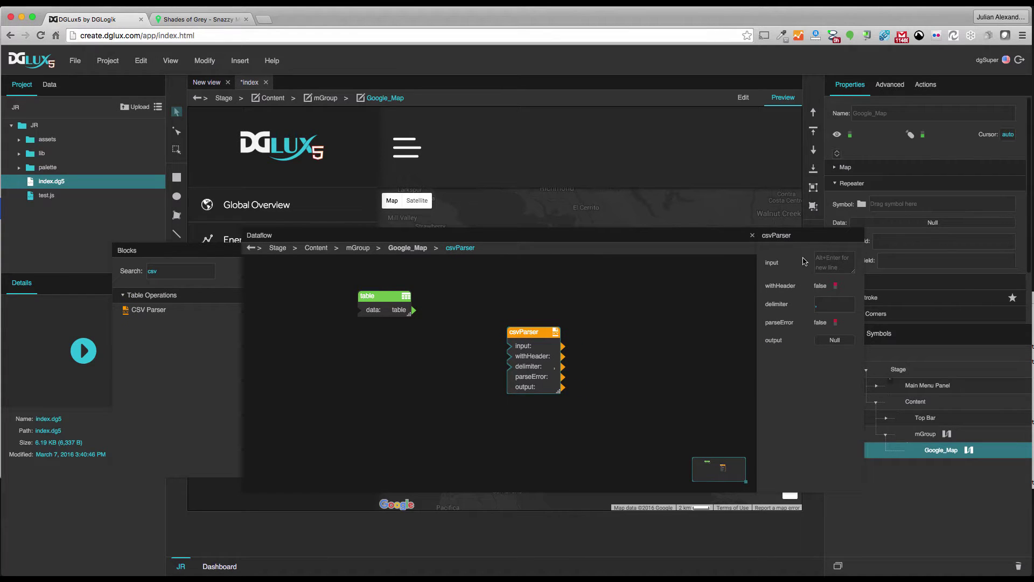
Enter the csvParser input with header "location,latitude,longitude, pic" and rows "San Francisco,37.774929,-122.419416", "Oakland,37.804364,-122.271114", "Daly City,37.687924,-122.470208".
click(819, 267)
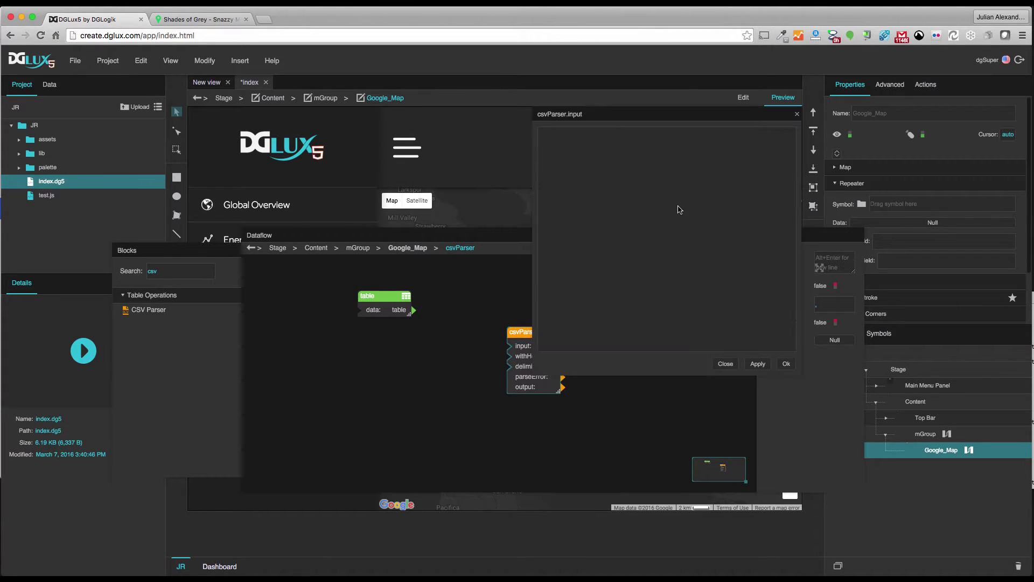
text(name,)
text(Francisco, Oak)
text(land,37.804364,-122.271114)
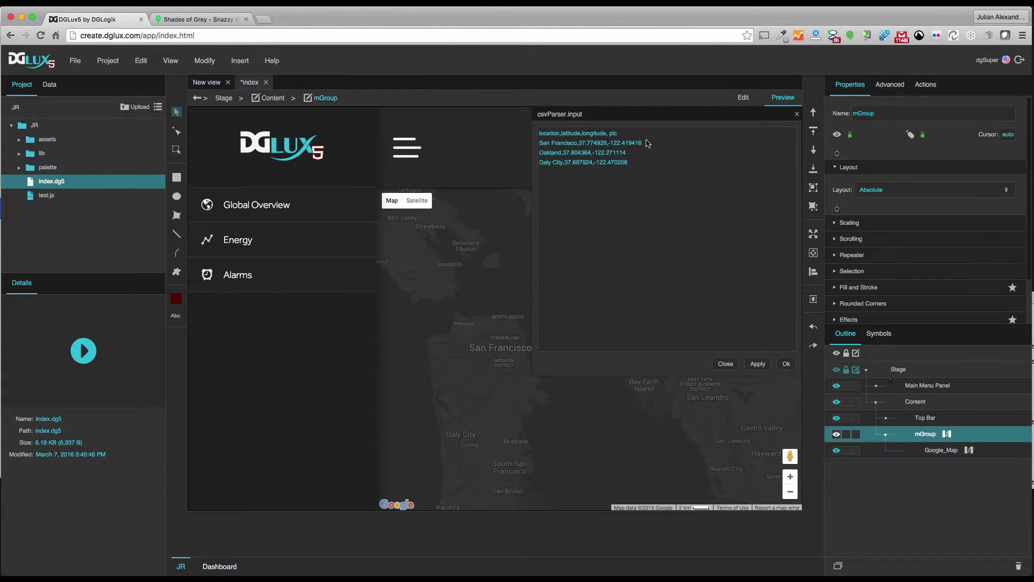
Append a comma to the San Francisco, Oakland and Daly City rows to start their pic values.
text(,)
click(637, 153)
text(,)
click(634, 163)
text(,)
Insert the path assets/Stores/store1.jpg from the project's Stores folder as the San Francisco row's pic value.
drag(607, 121, 574, 168)
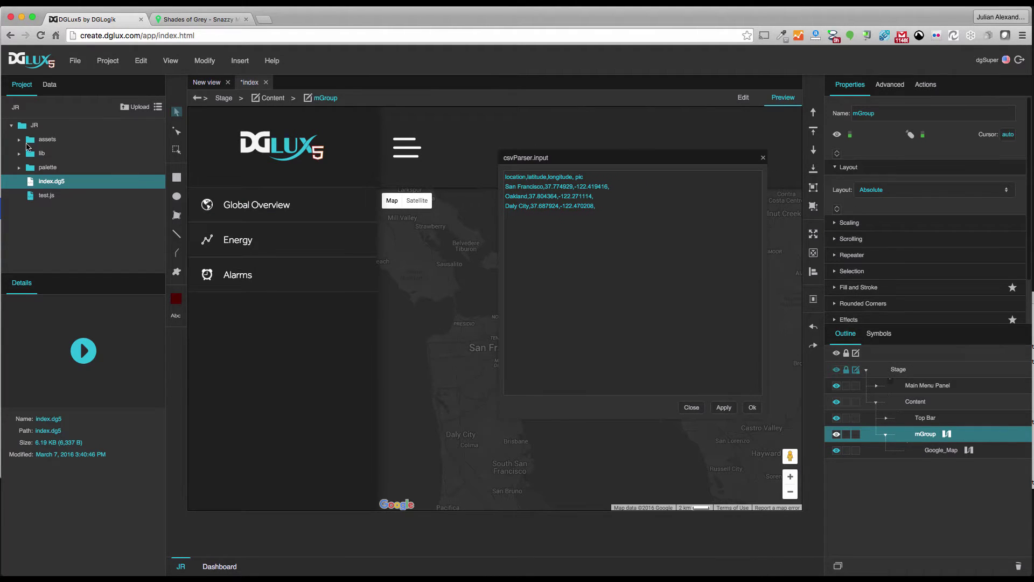
click(19, 141)
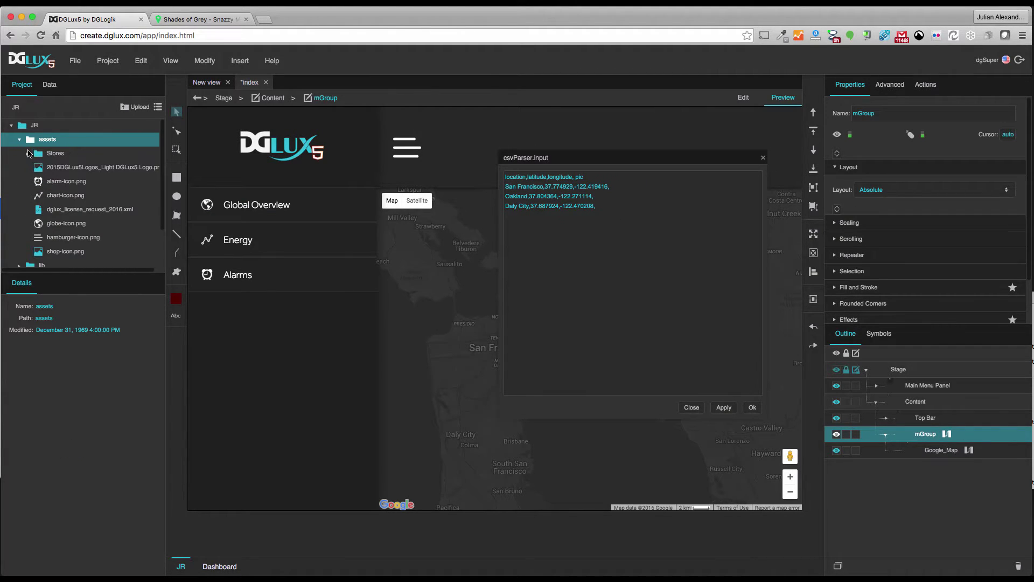
click(28, 154)
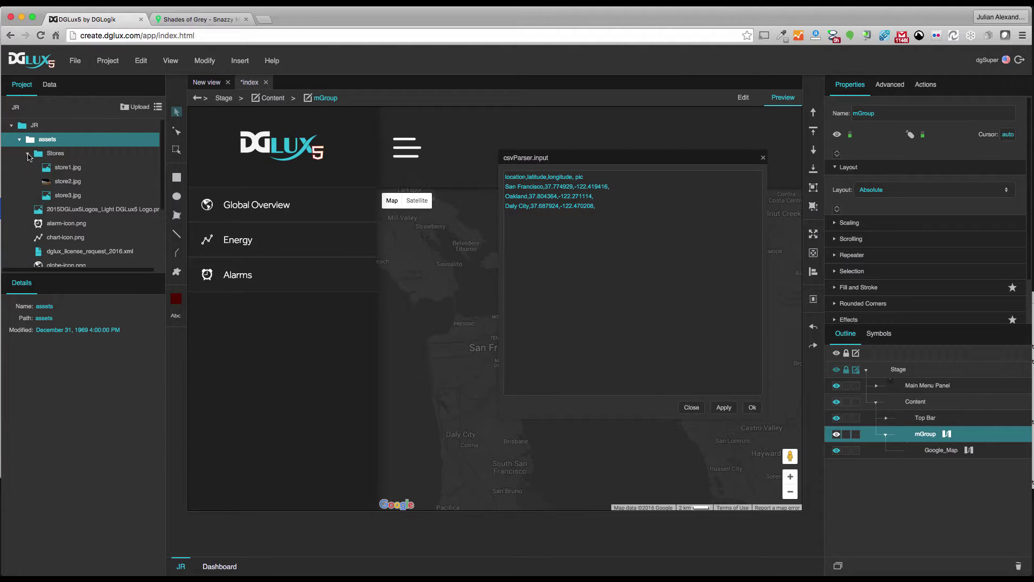
click(57, 169)
drag(55, 171, 660, 184)
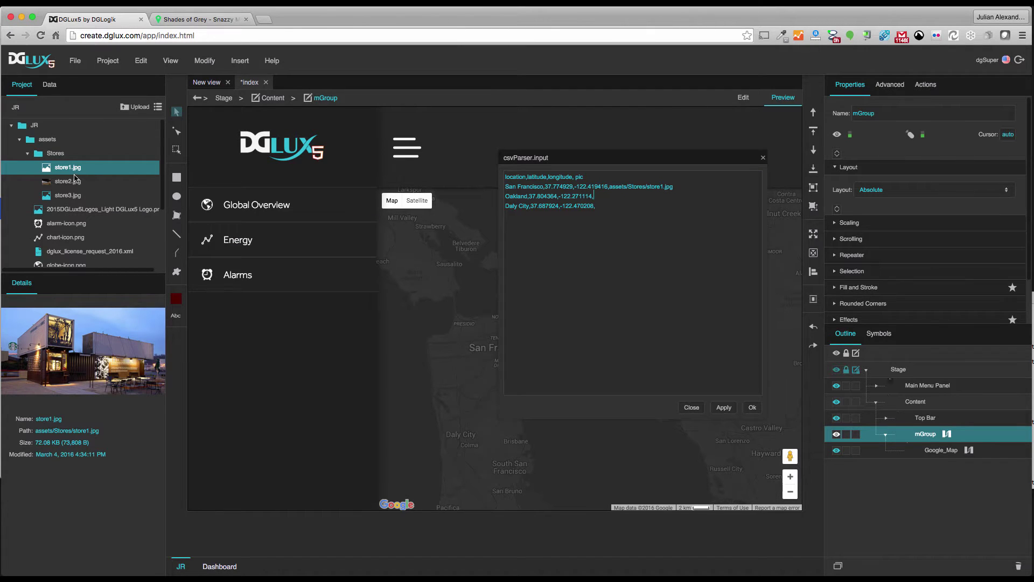
Insert the project paths assets/Stores/store2.jpg for Oakland and assets/Stores/store3.jpg for Daly City as pic values, and save the CSV input.
drag(65, 182, 609, 196)
drag(63, 196, 644, 206)
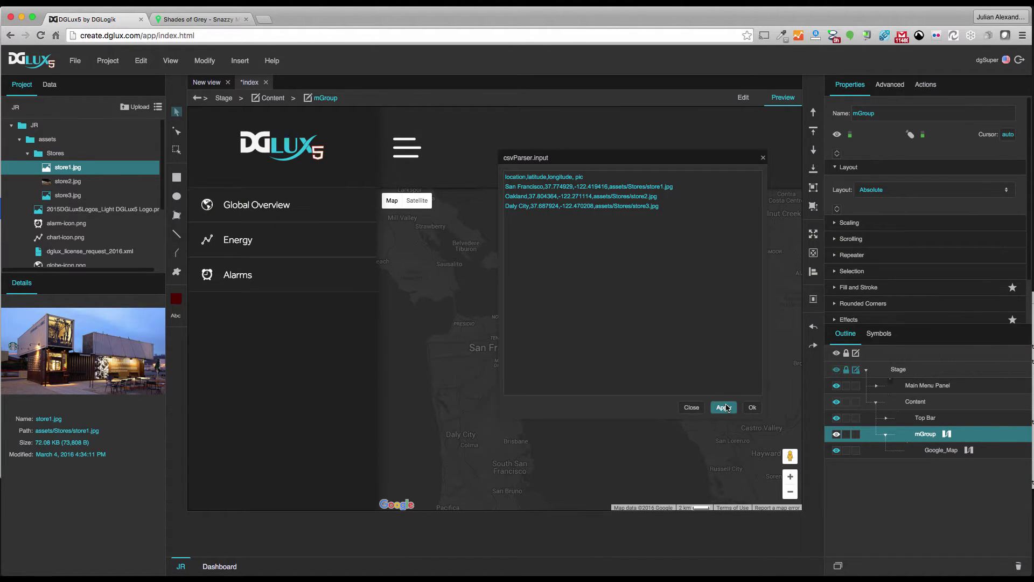
click(753, 407)
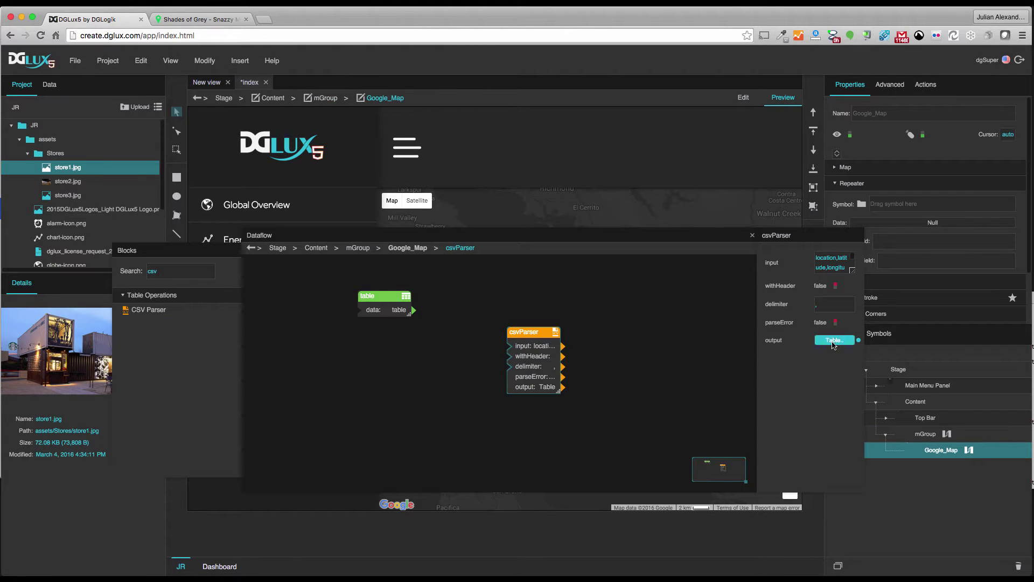
Set the csvParser's withHeader to true and inspect its output table before and after, widening the pic column.
click(833, 342)
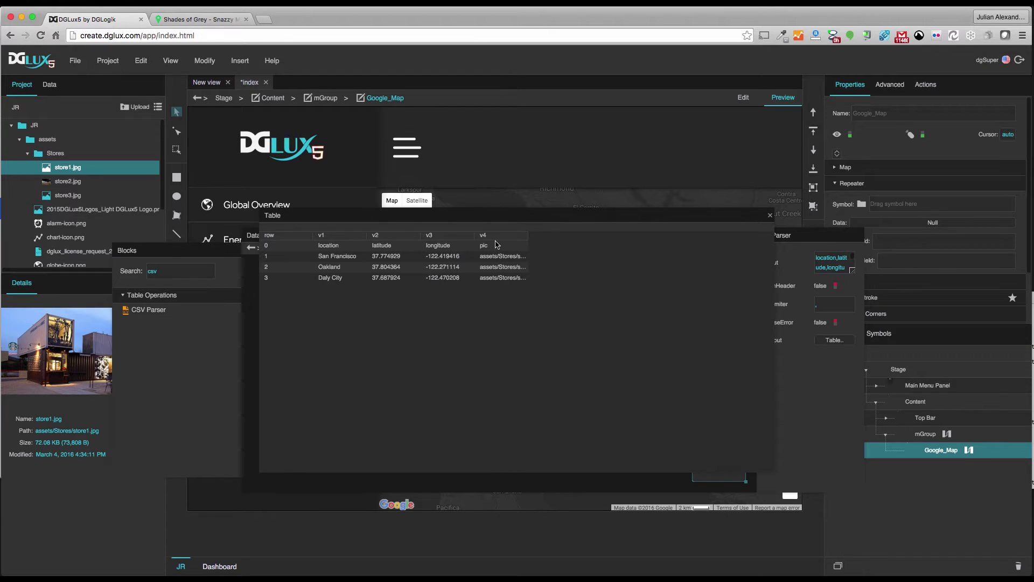
click(770, 215)
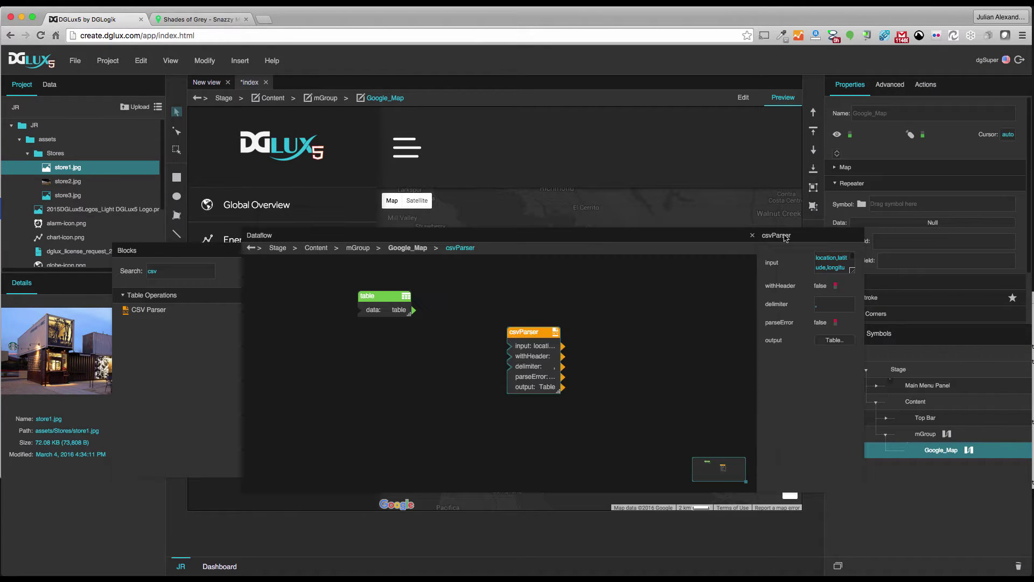
click(821, 286)
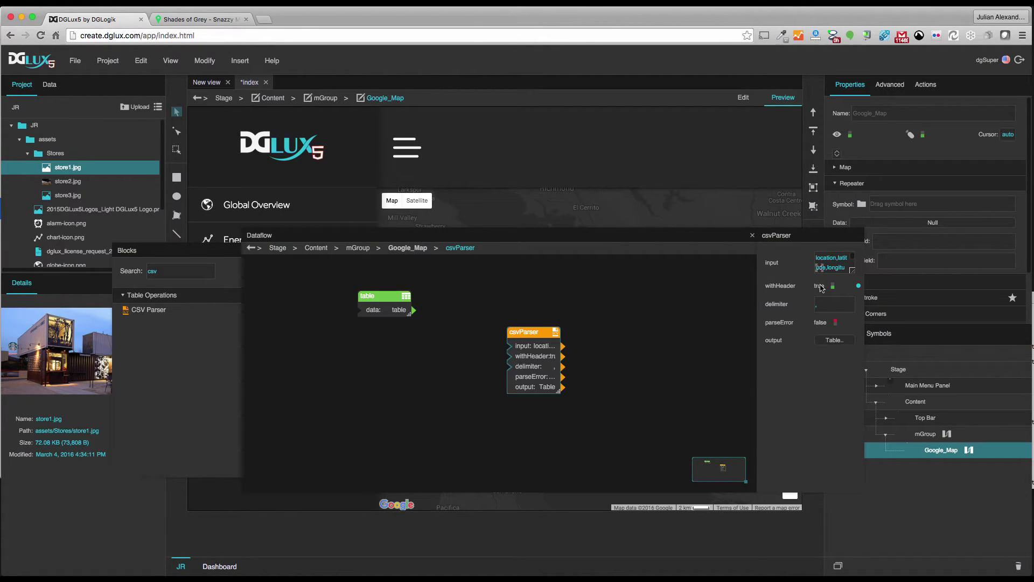
click(833, 341)
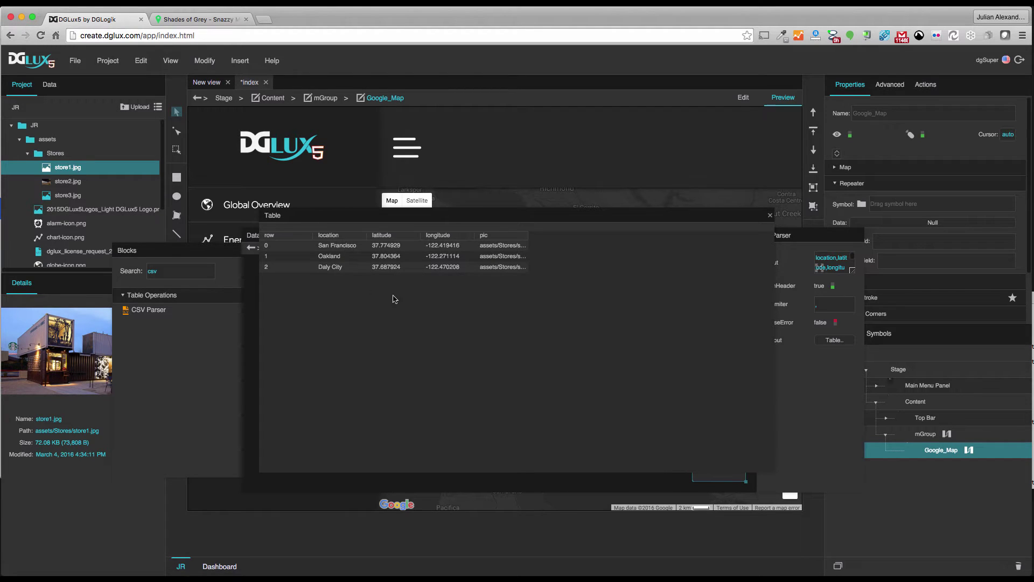
drag(542, 241, 623, 250)
click(768, 217)
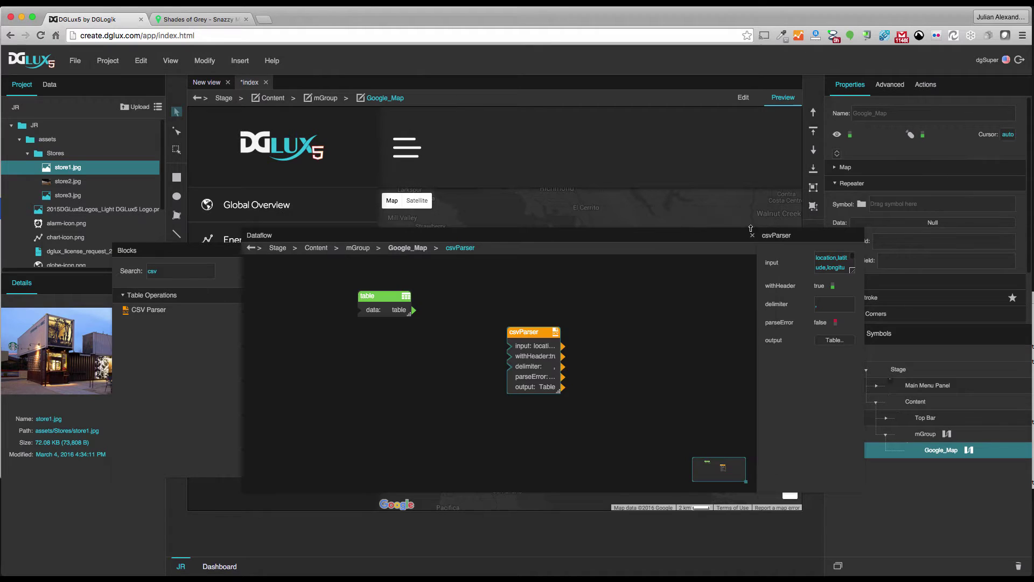
Bind the csvParser output table to the Google_Map repeater's Data property and review the bound table.
drag(711, 238, 539, 225)
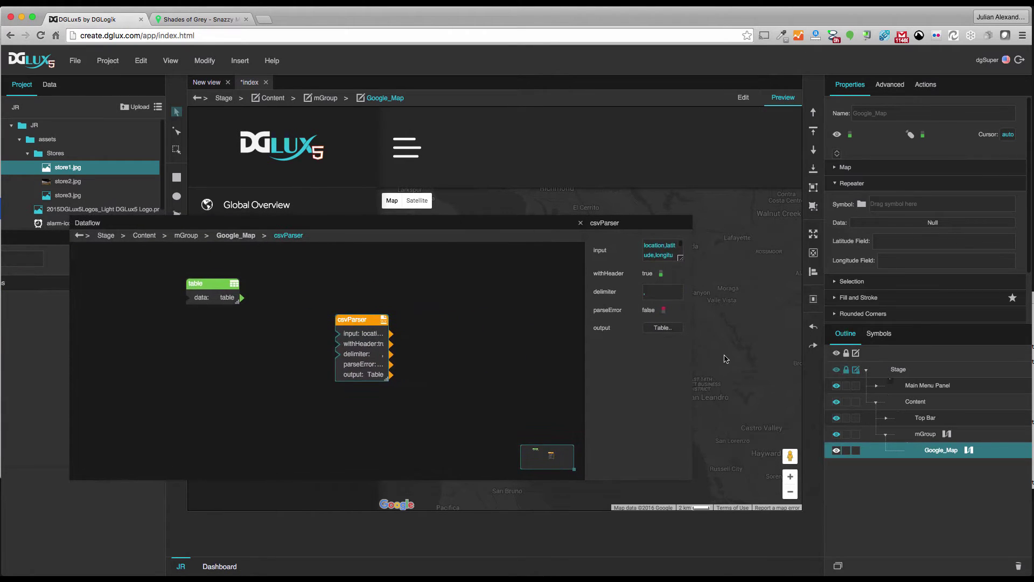
drag(687, 331, 885, 222)
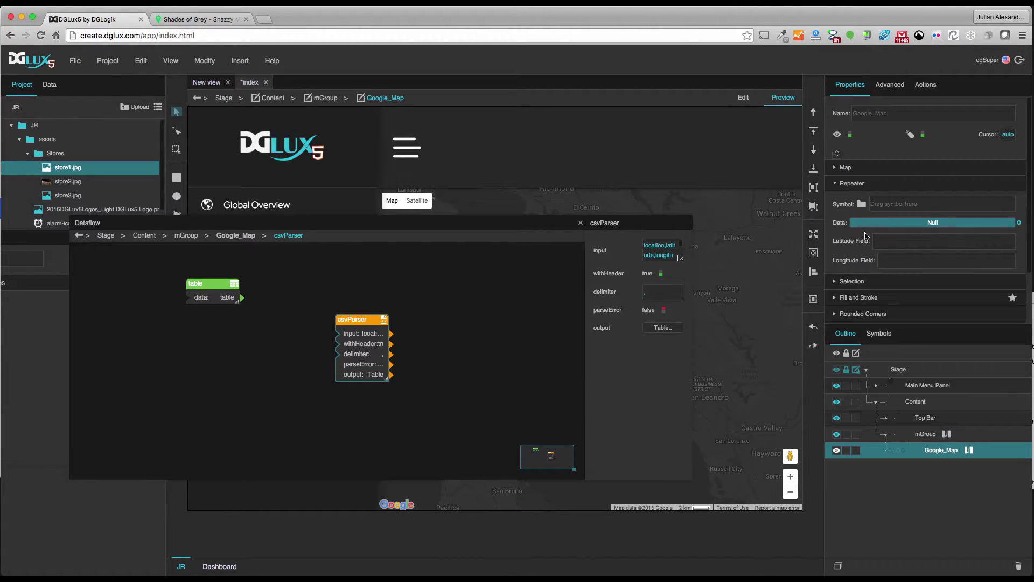
drag(866, 236, 865, 237)
drag(688, 328, 888, 229)
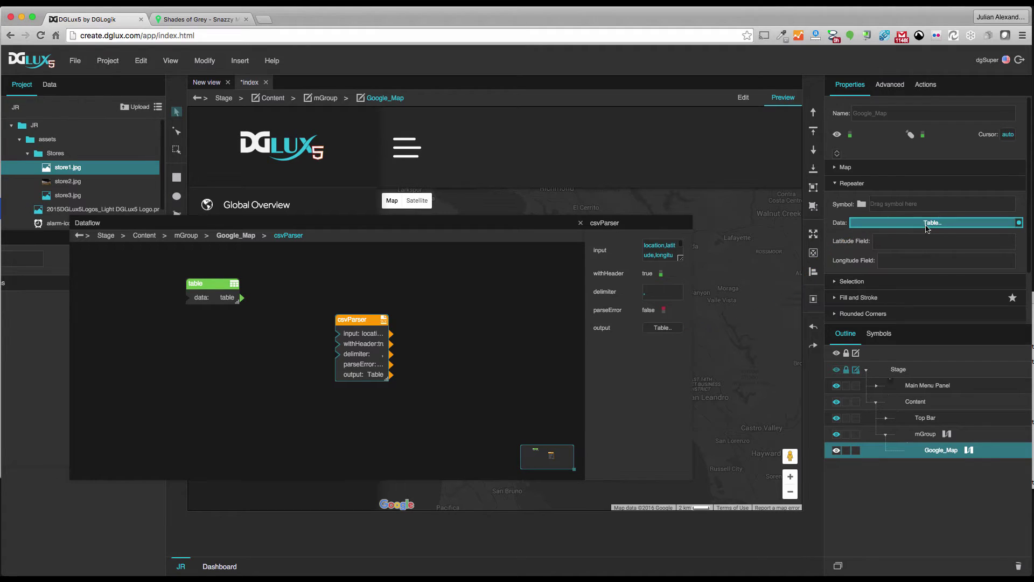
click(895, 226)
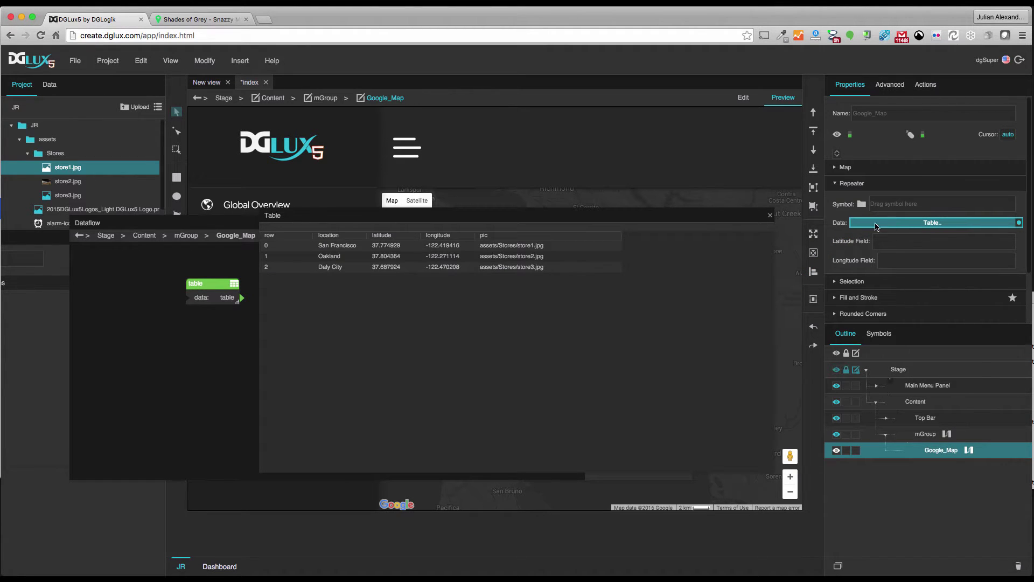
click(769, 217)
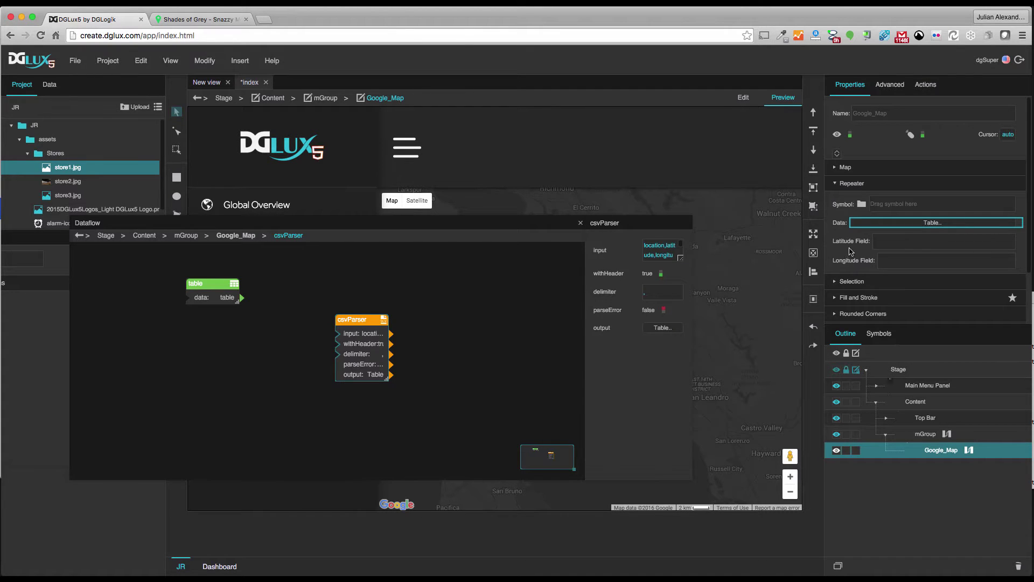
Set the map repeater's Latitude Field to latitude and Longitude Field to longitude, checking the output table's column names, and close the Dataflow window.
click(662, 328)
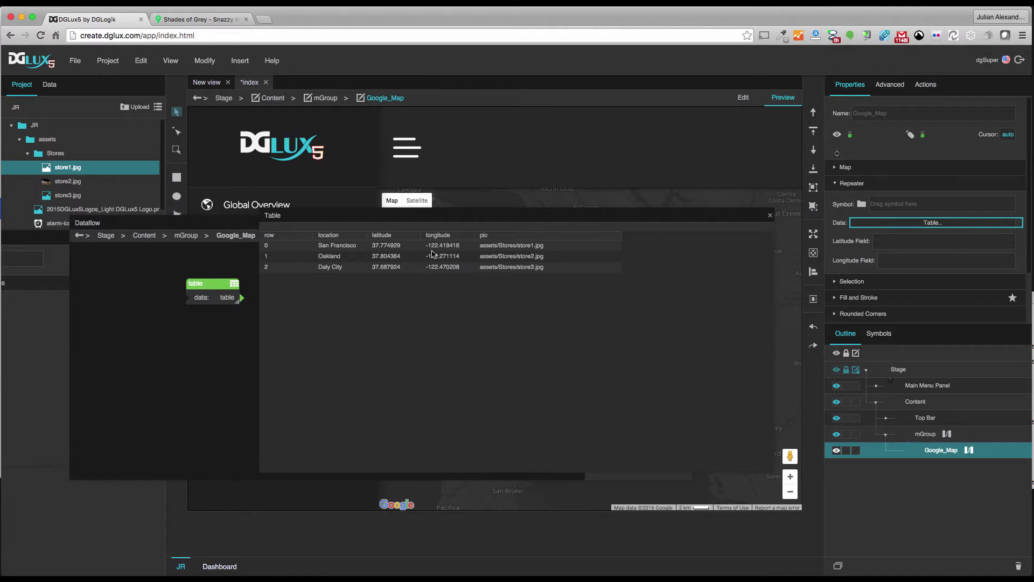
click(914, 246)
text(latitud)
click(771, 216)
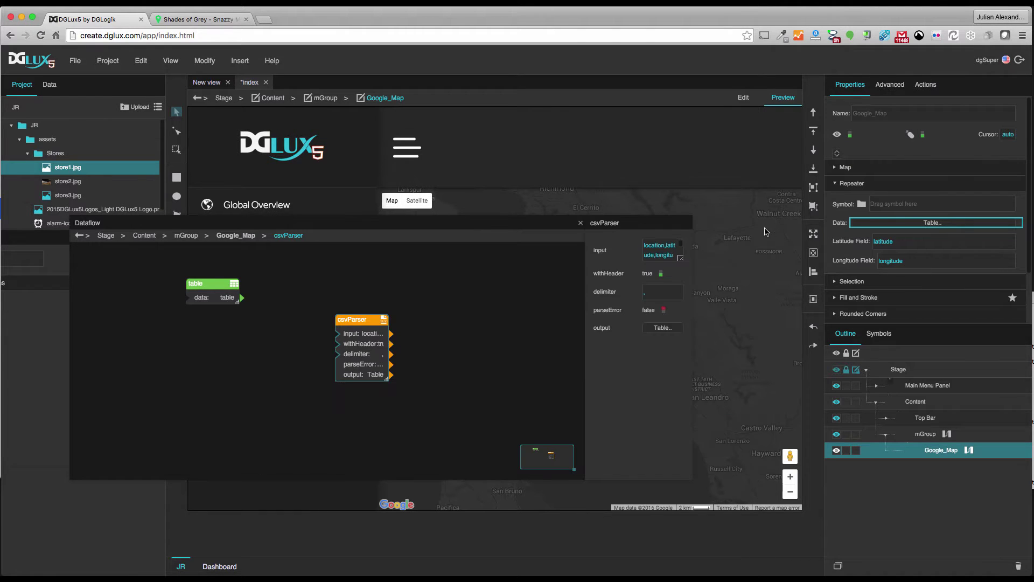
click(580, 223)
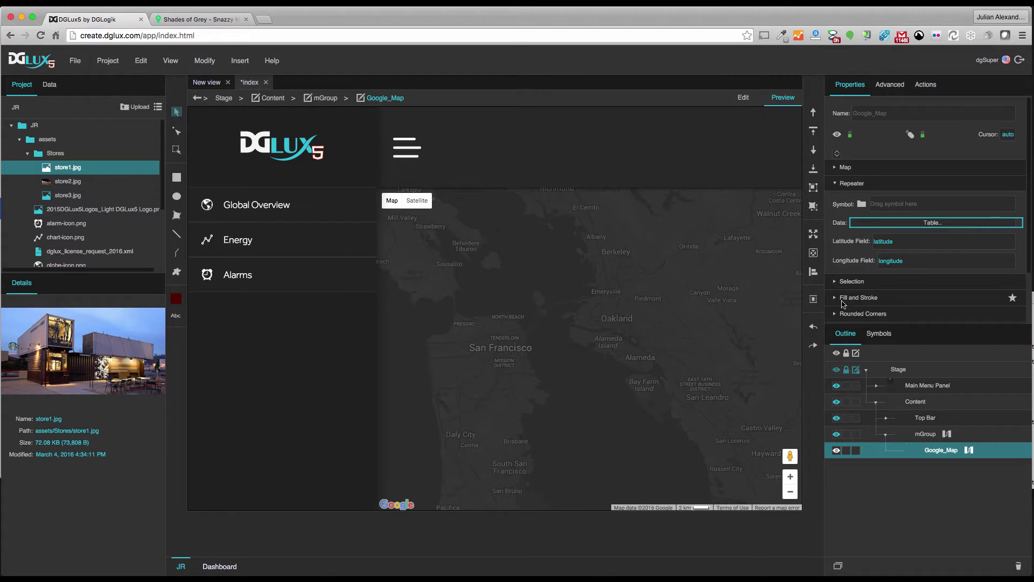
Examine the existing menuB symbol as an example of a repeated symbol.
click(879, 334)
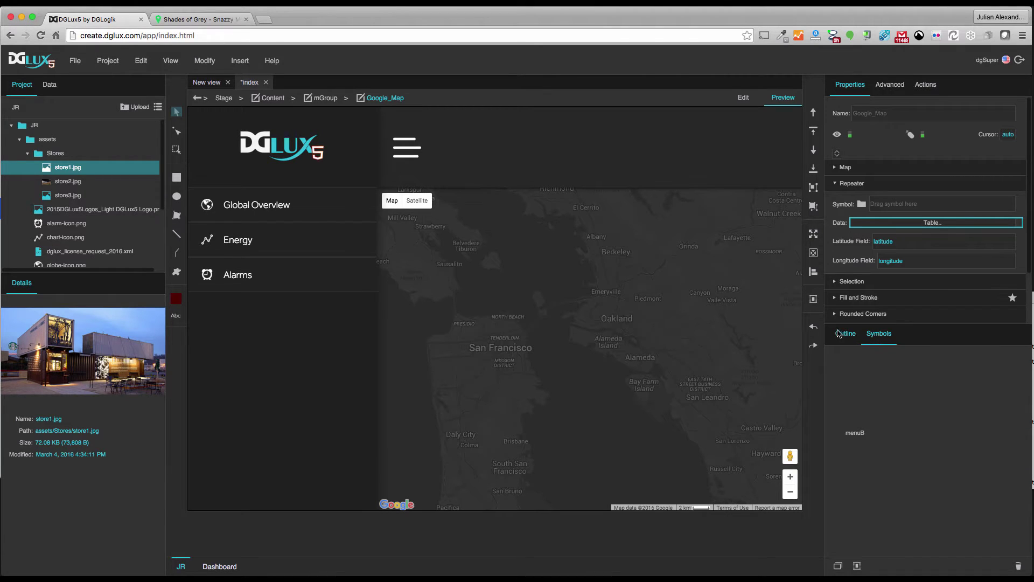
click(855, 435)
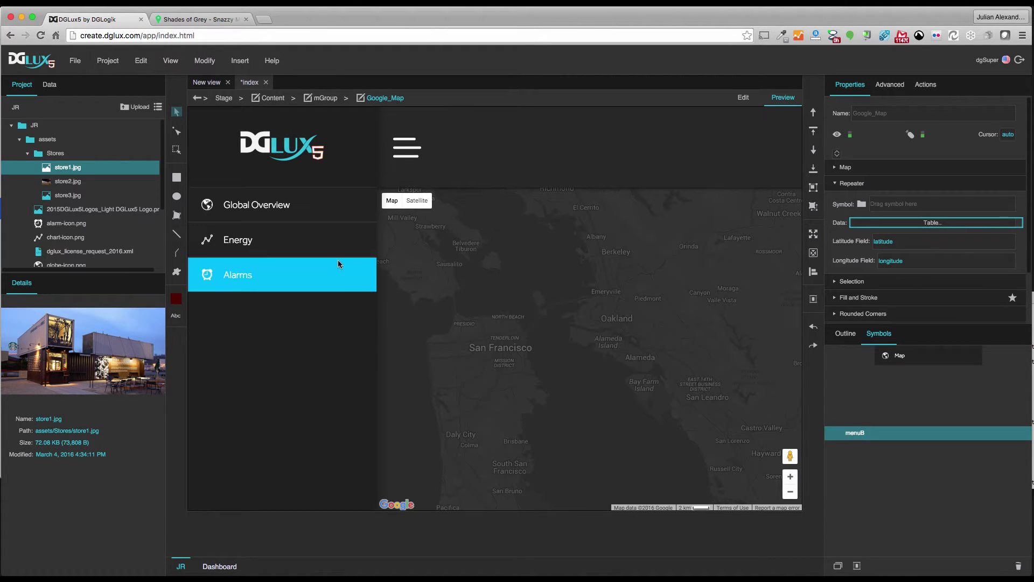
click(841, 334)
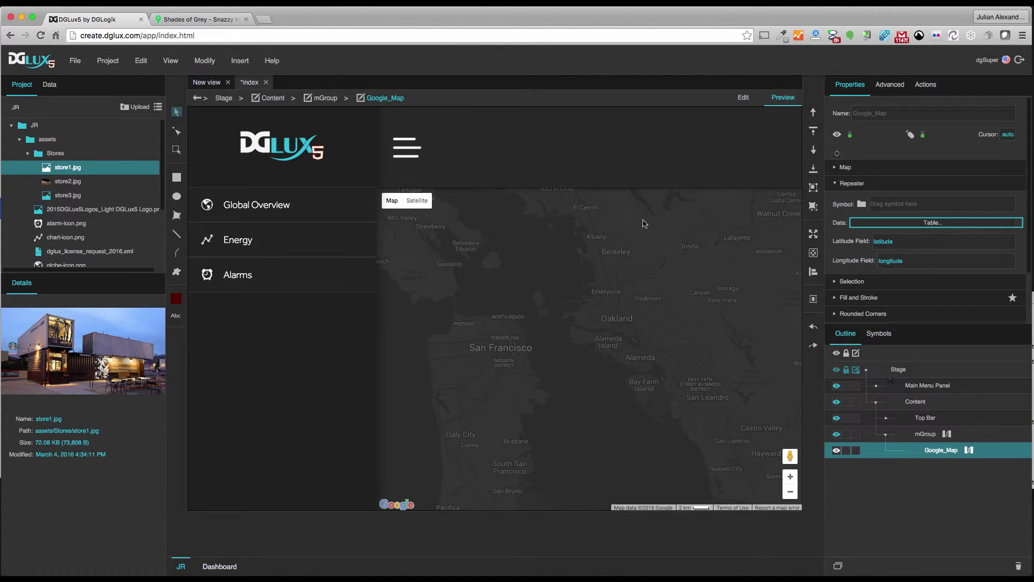
In edit mode, place shop-icon.png from the assets folder onto the map and move it out of Google_Map into mGroup.
click(742, 99)
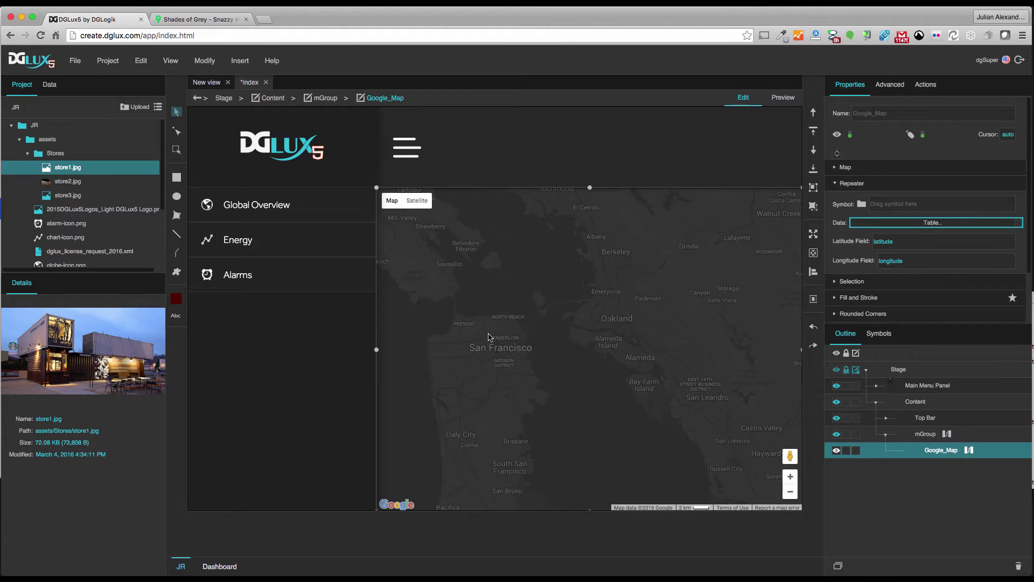
click(27, 154)
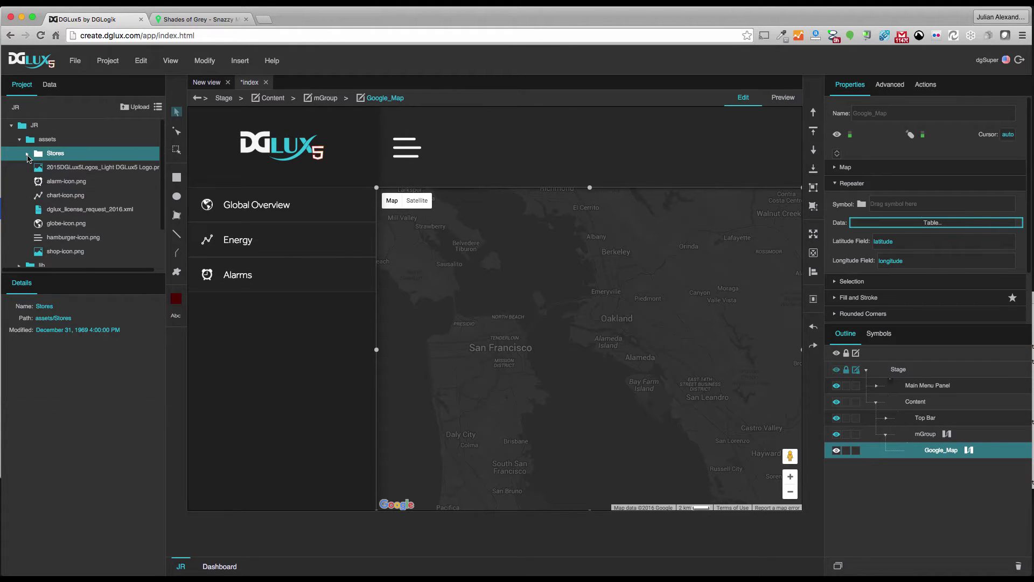
click(65, 254)
drag(45, 252, 586, 334)
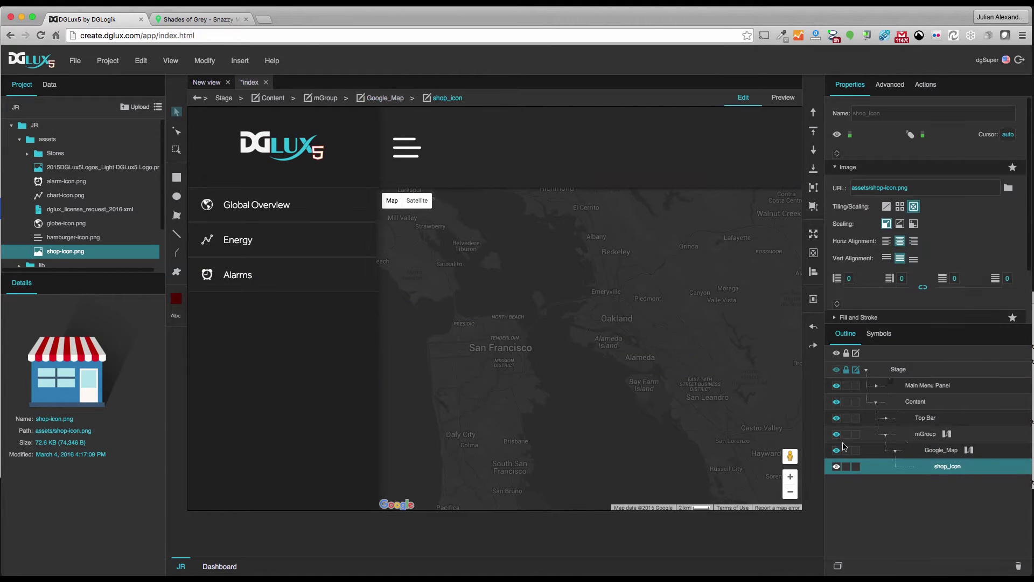
drag(932, 471, 908, 437)
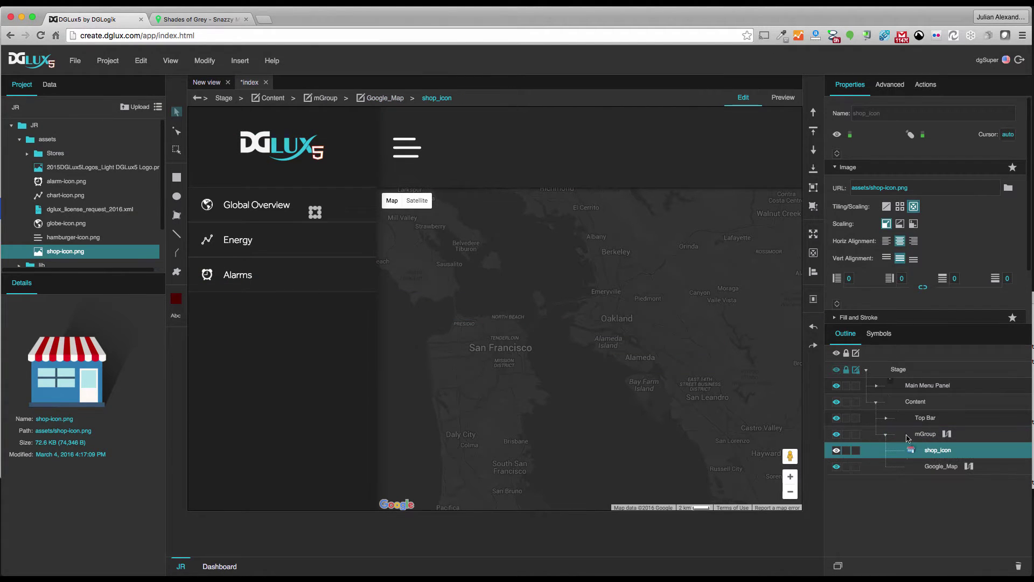
Anchor the shop_icon image to the center of mGroup and set both its position offsets to 0.
scroll(907, 275, down, 3)
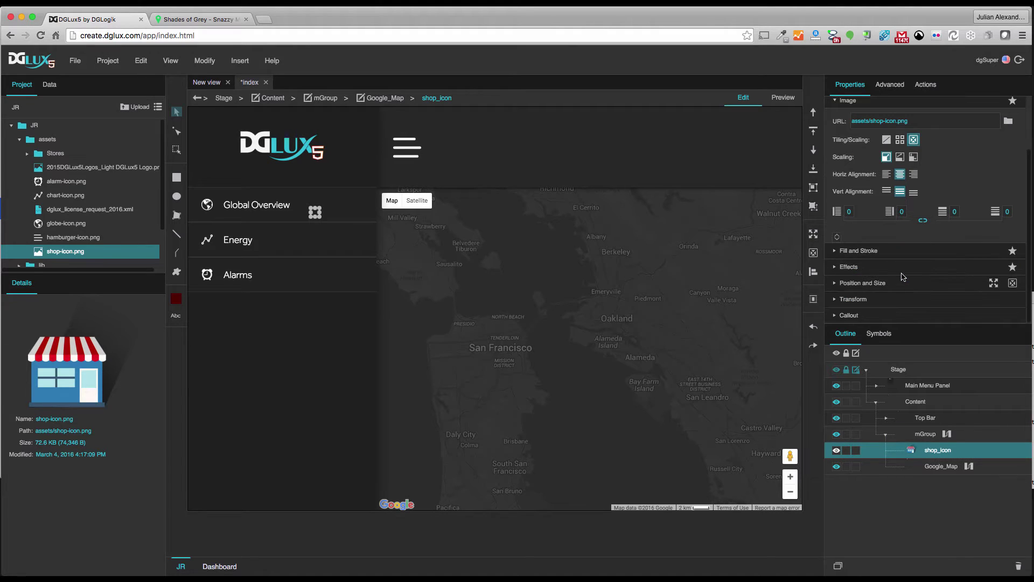
click(842, 284)
scroll(903, 290, down, 6)
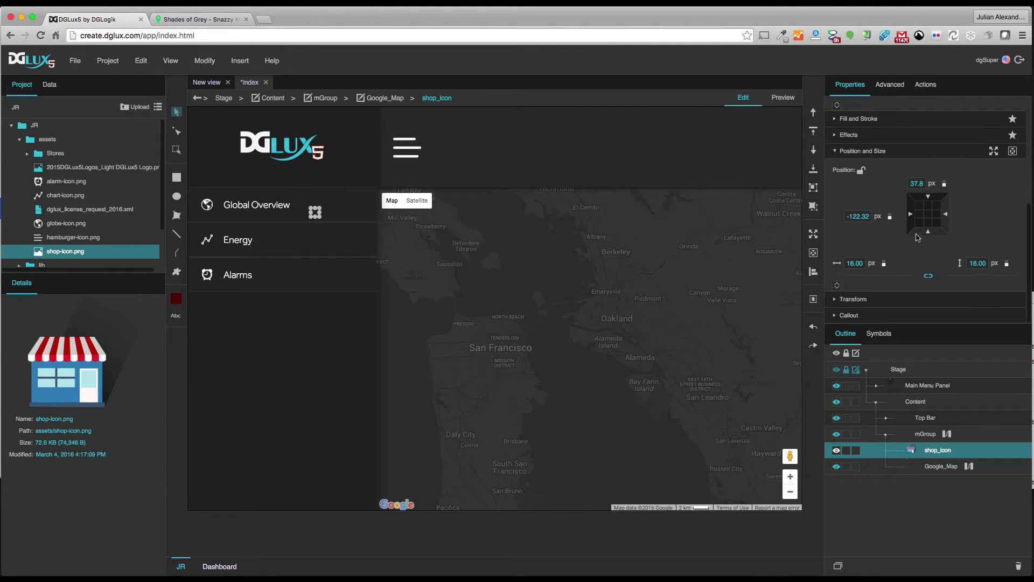
click(927, 214)
click(863, 216)
text(0)
click(915, 183)
text(0)
key(Return)
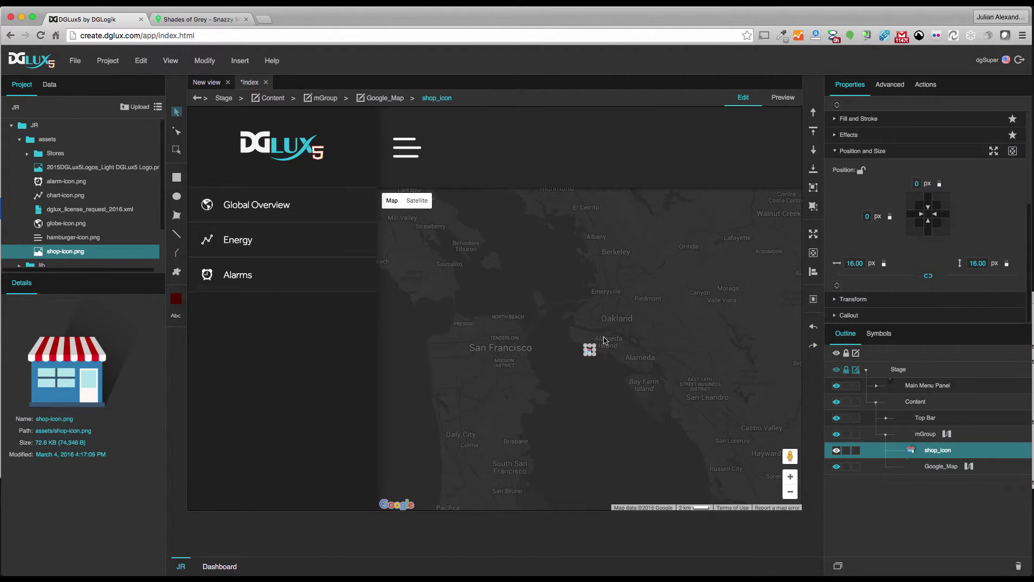
Enlarge the shop icon on the map to about 55 by 50 px.
drag(594, 345, 618, 326)
click(641, 349)
click(592, 349)
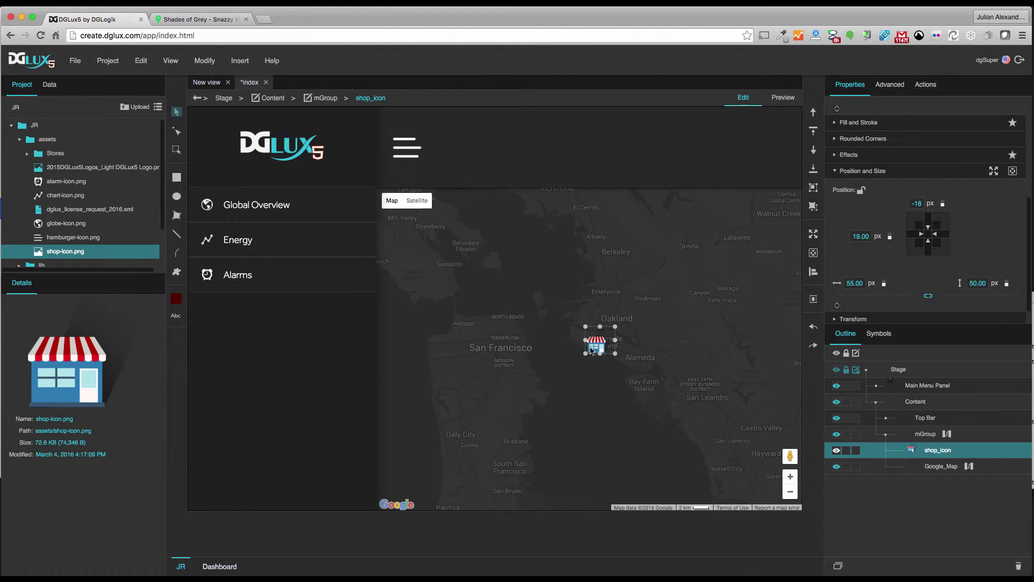
Convert the shop icon to a symbol named "s".
right_click(593, 350)
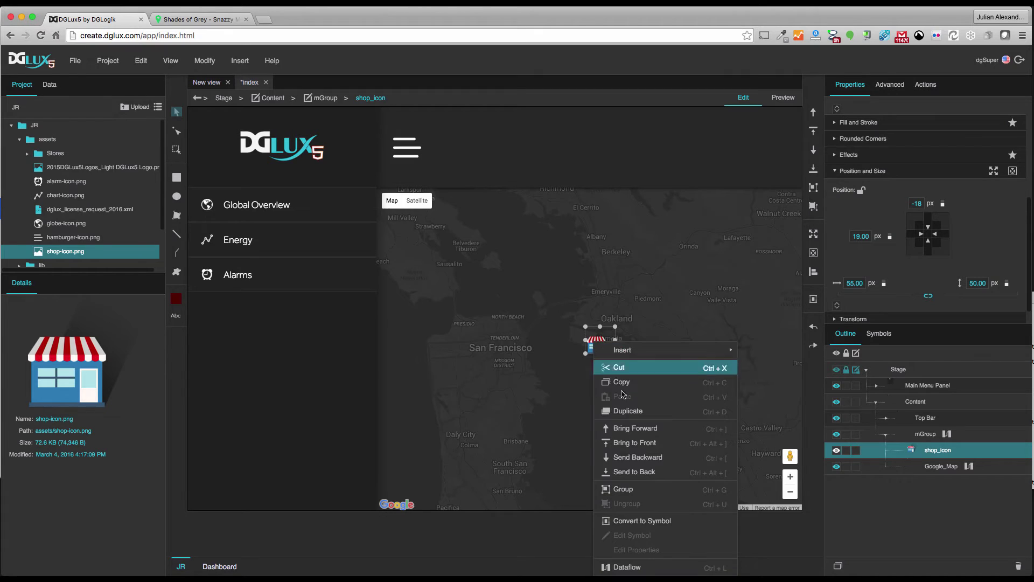
click(632, 518)
text(s)
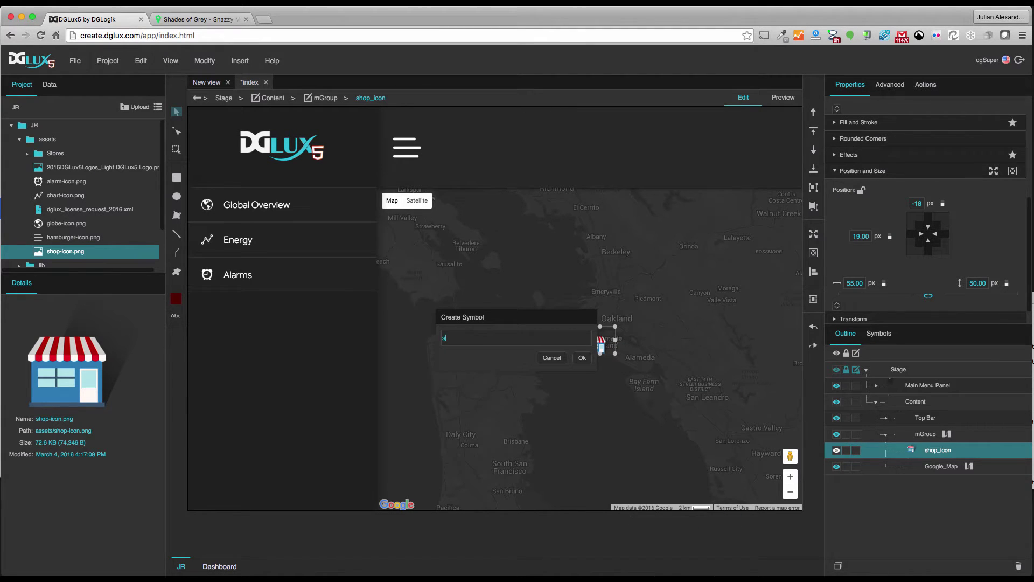
key(Return)
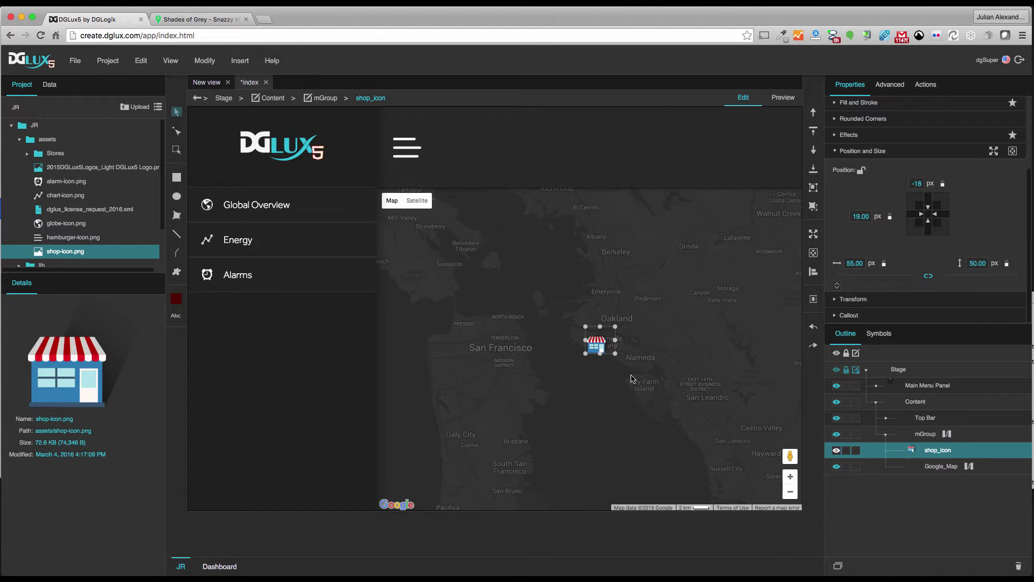
Check the s symbol's preview in the symbol list and delete the shop_icon object from mGroup.
click(880, 333)
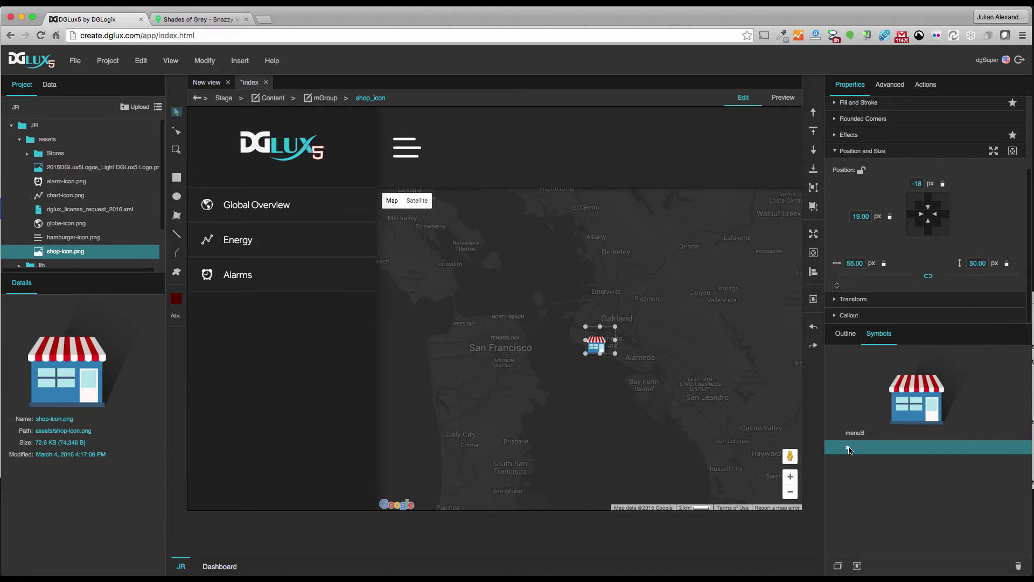
click(845, 334)
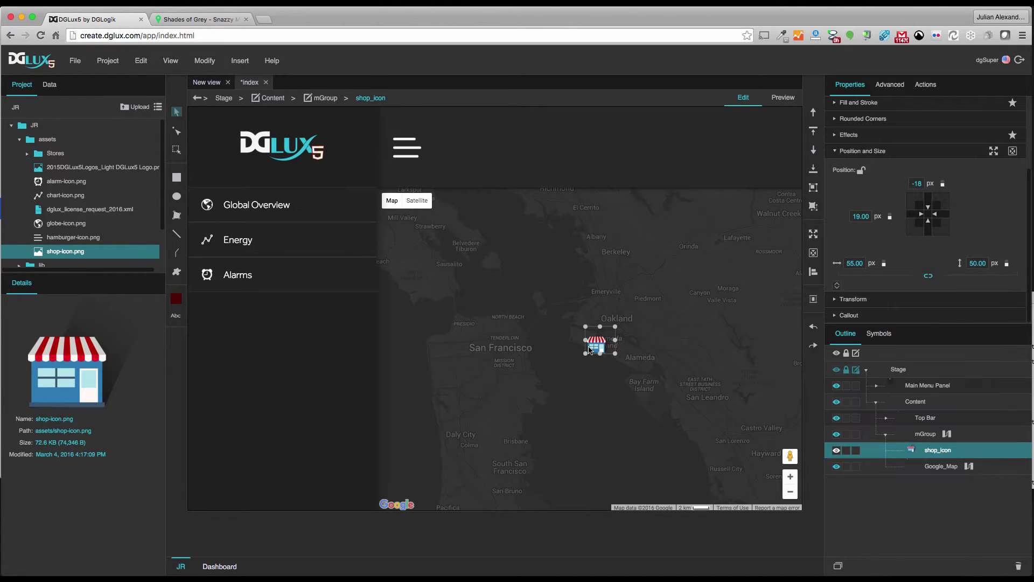
click(1018, 566)
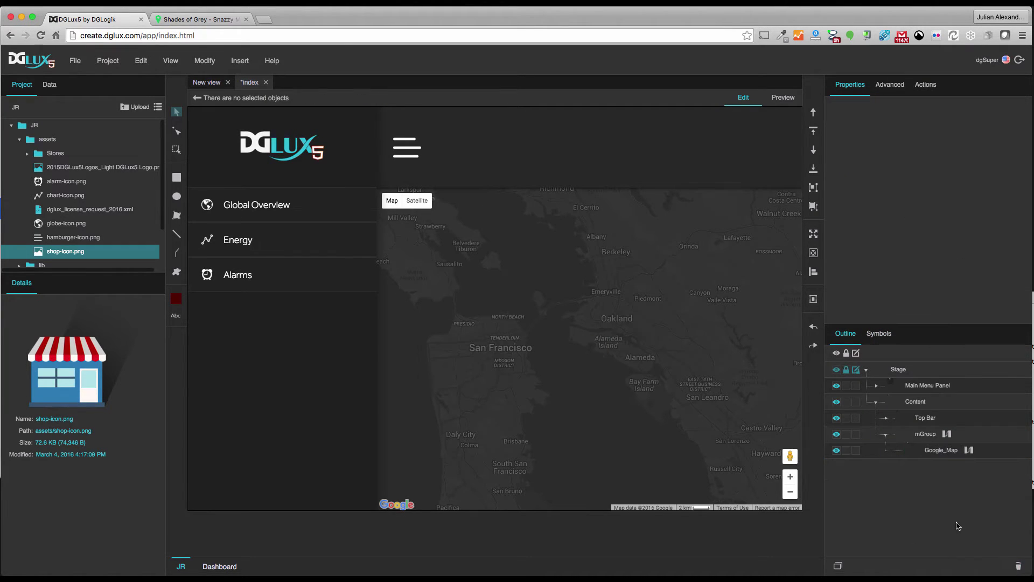
Assign the symbol s to the Google_Map repeater and preview the dashboard.
click(939, 450)
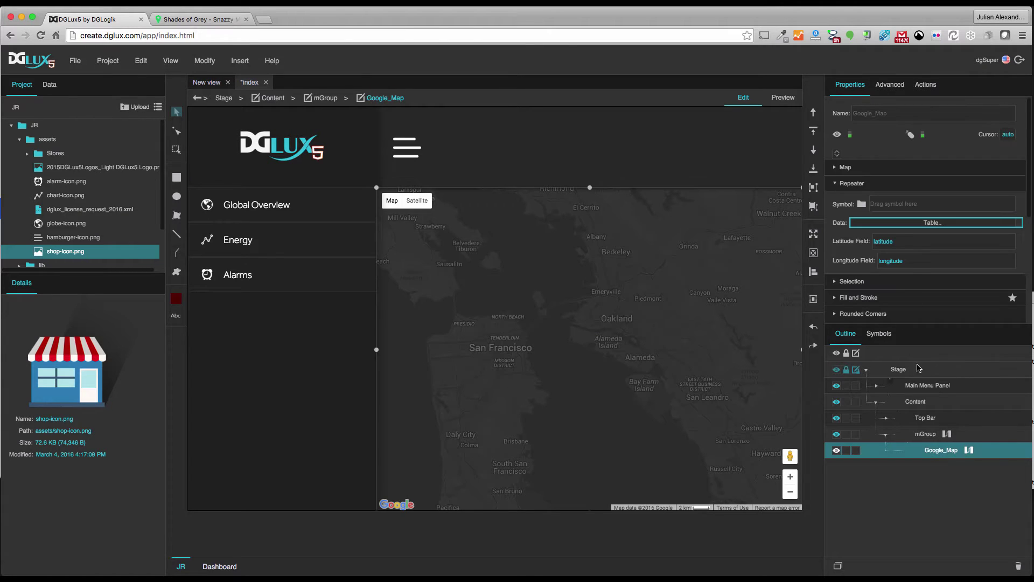
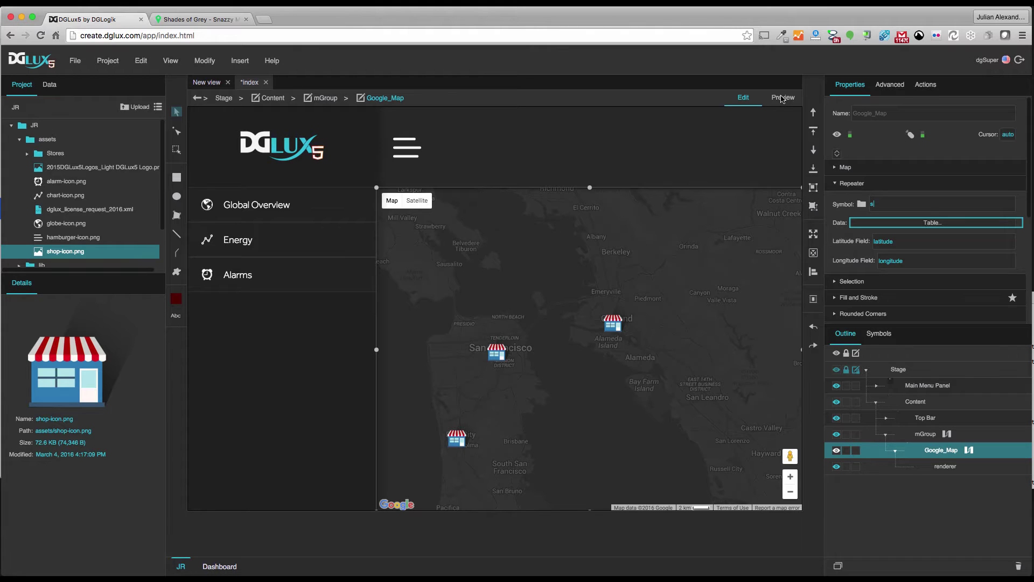
click(782, 99)
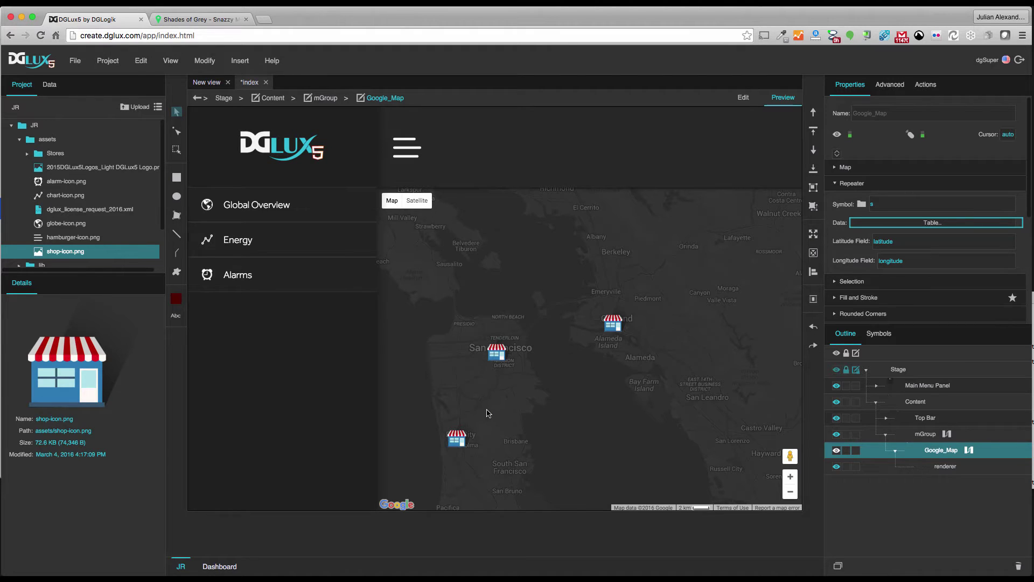
Insert a new group inside mGroup over the map and shrink it to about 146 by 40 px.
click(742, 103)
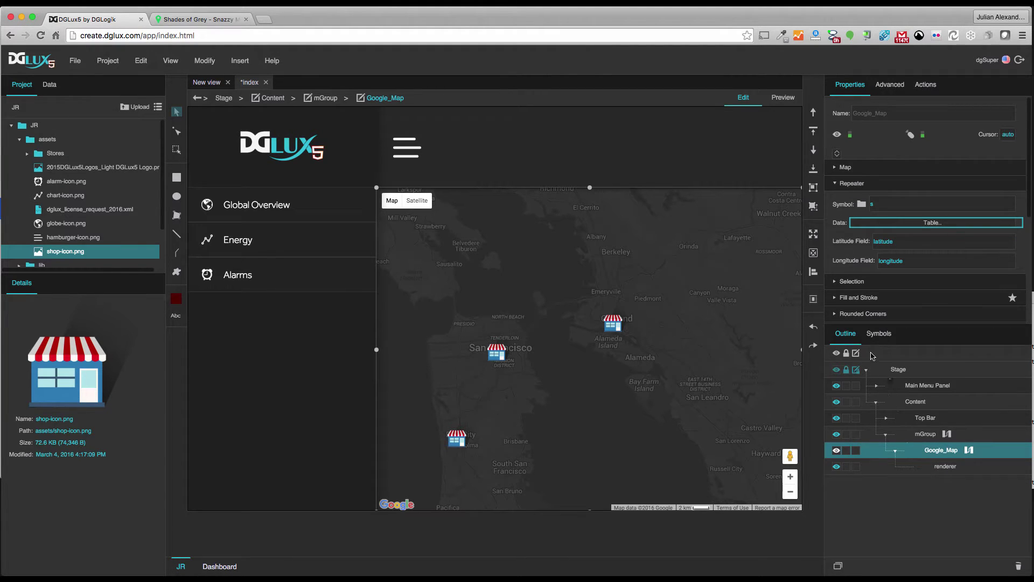
right_click(543, 376)
mouse_move(691, 353)
mouse_move(728, 350)
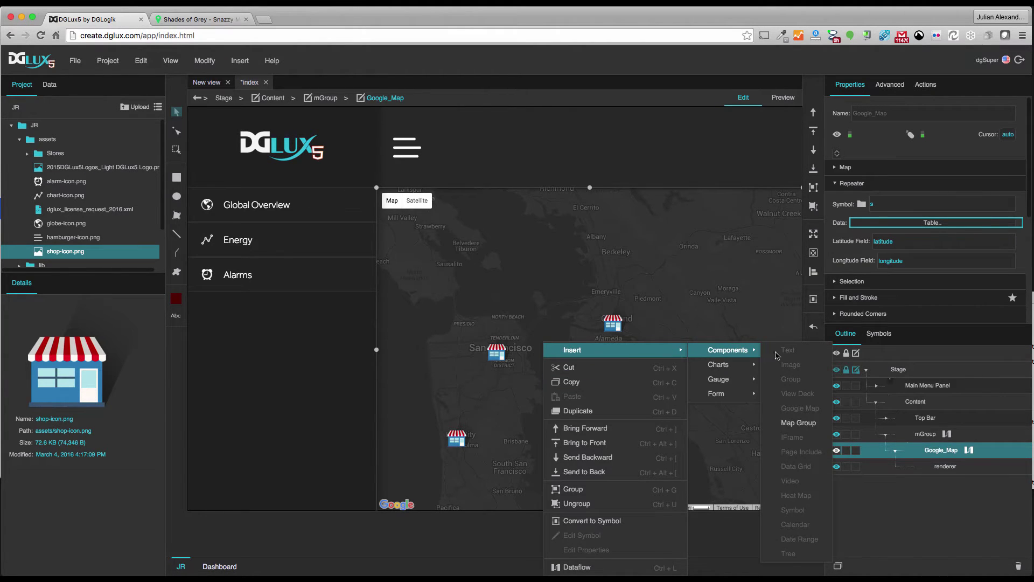
click(942, 439)
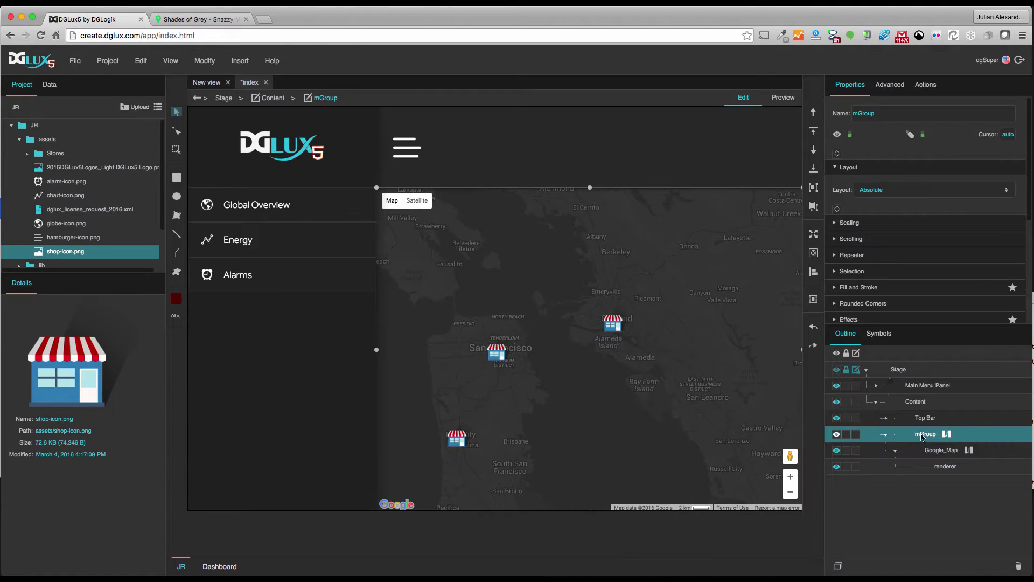
right_click(555, 343)
mouse_move(603, 354)
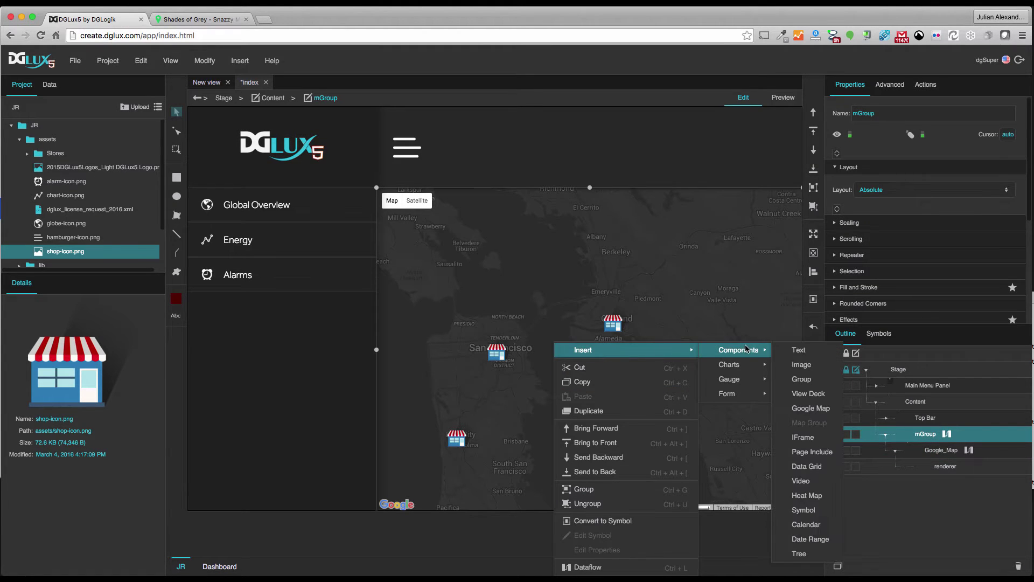
click(792, 379)
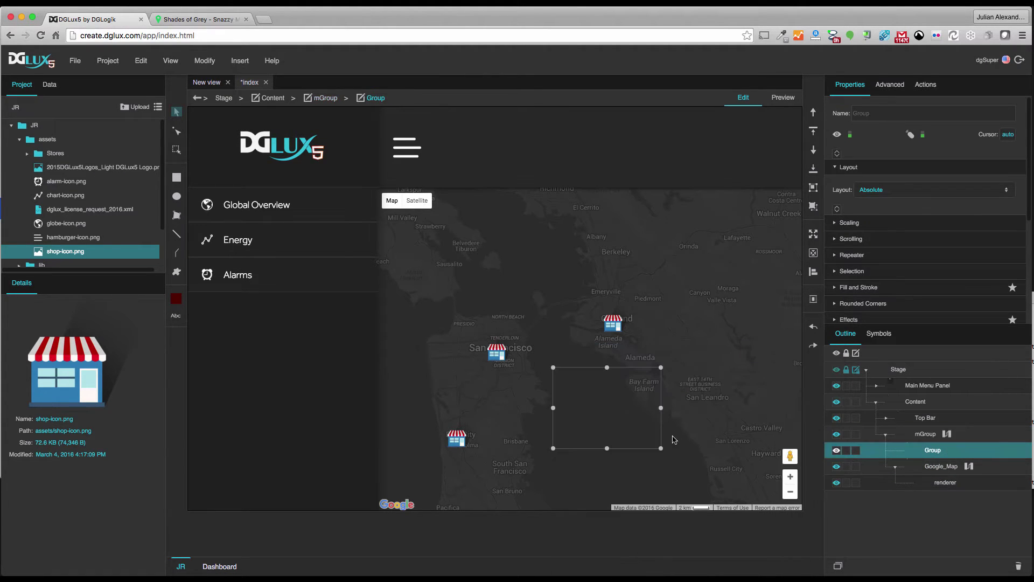
drag(661, 448, 632, 389)
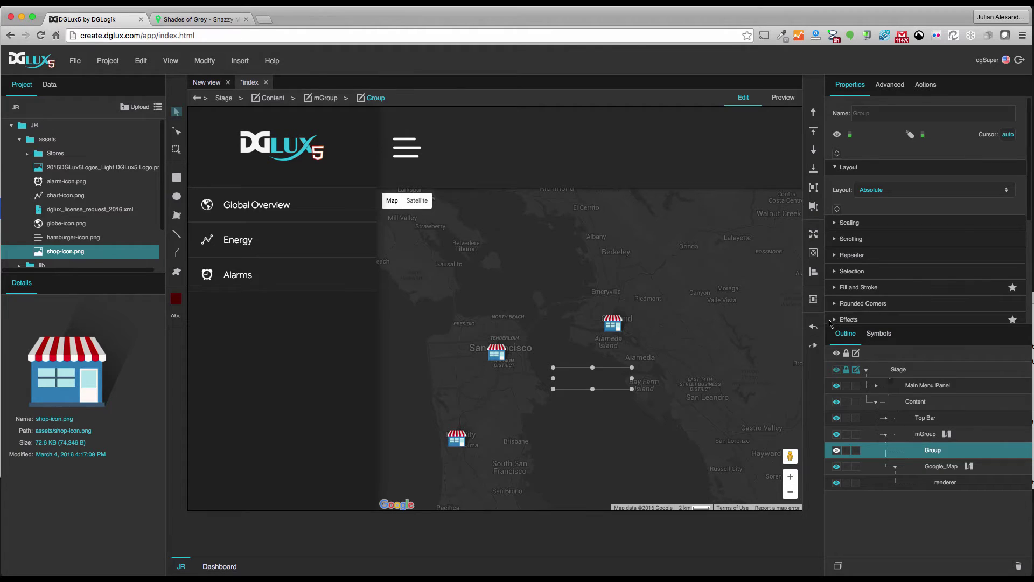
Give the new group a solid #333333 fill.
click(834, 287)
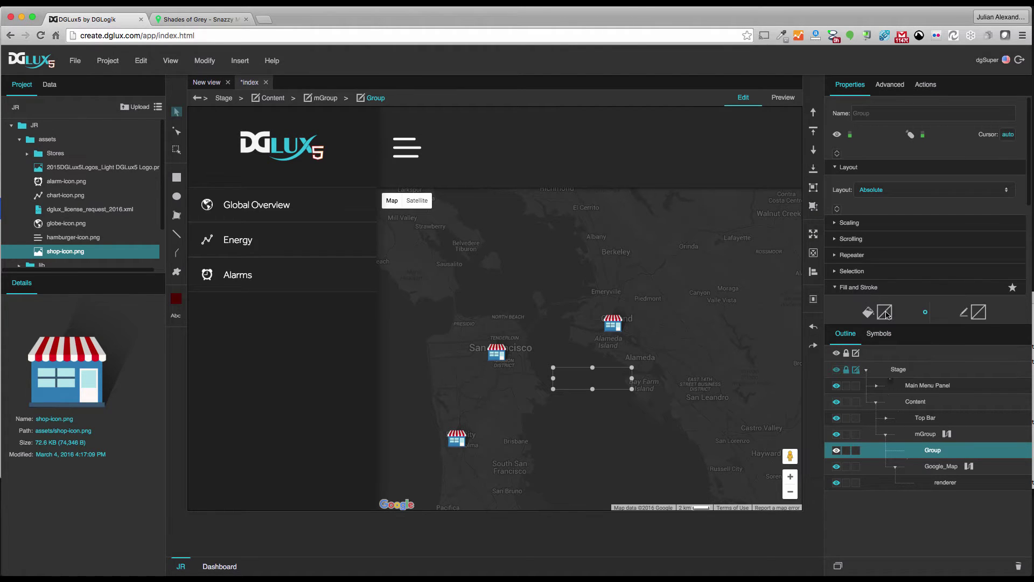
click(886, 312)
click(738, 333)
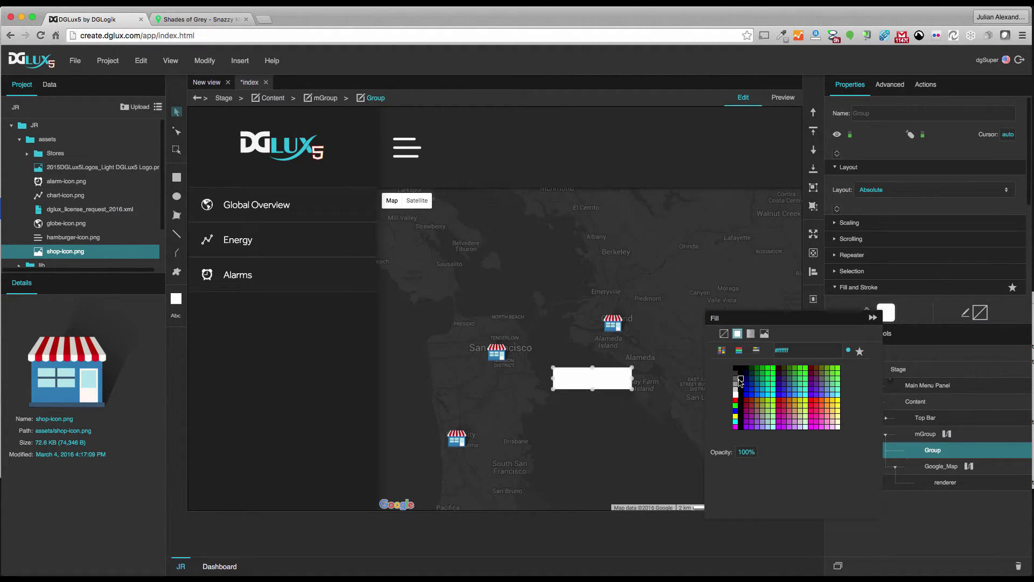
click(736, 373)
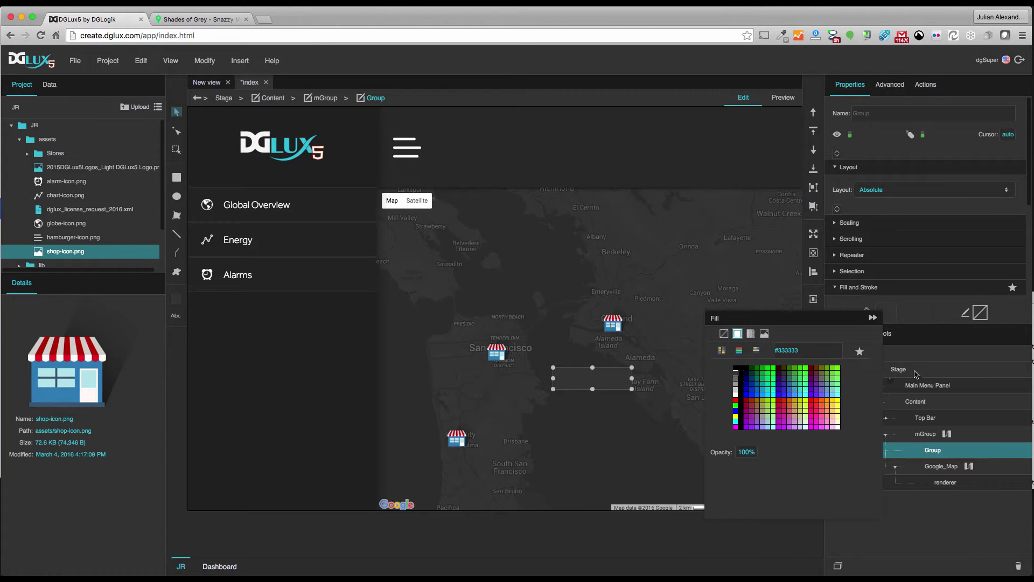
click(901, 319)
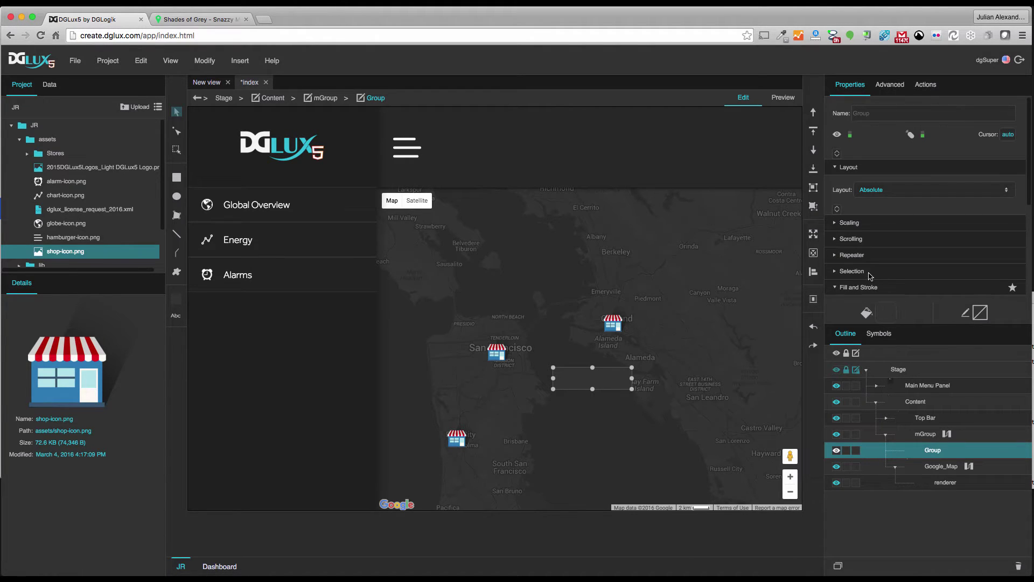
Add a box shadow effect to the new group.
scroll(871, 277, down, 5)
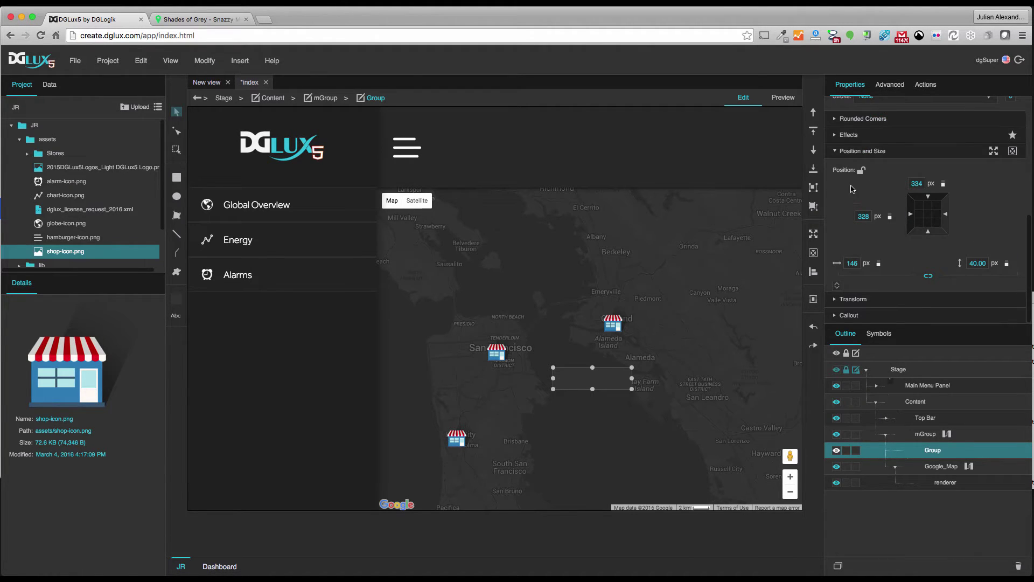
click(838, 136)
click(880, 181)
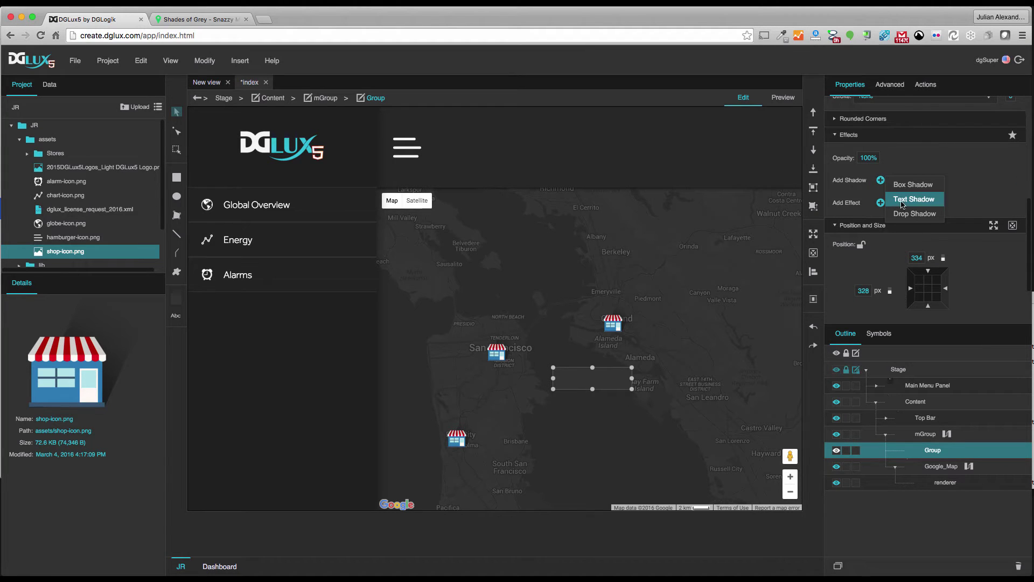
click(900, 185)
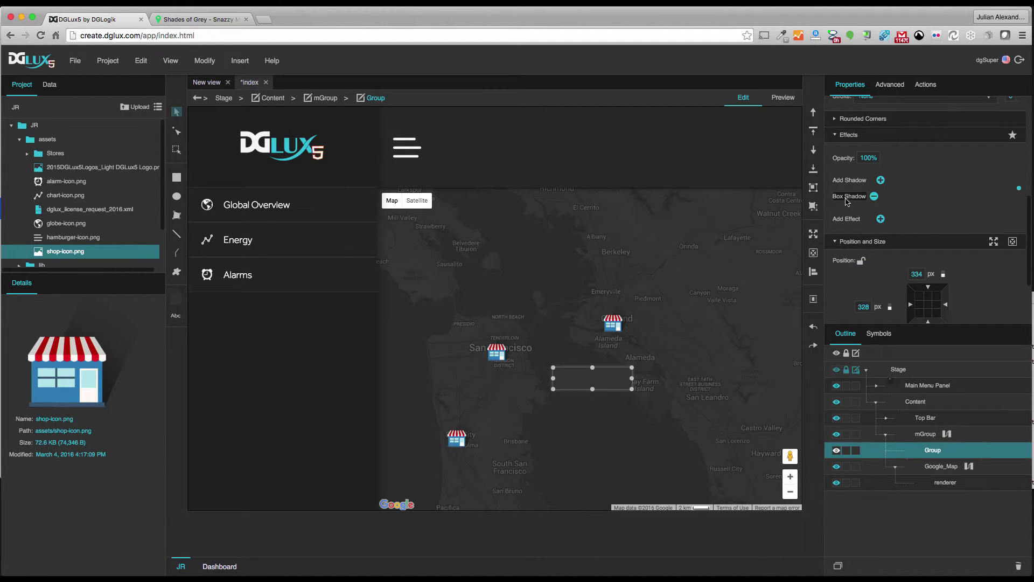
click(849, 196)
click(846, 226)
Set the new group's layout to Horizontal.
scroll(900, 257, up, 5)
click(875, 194)
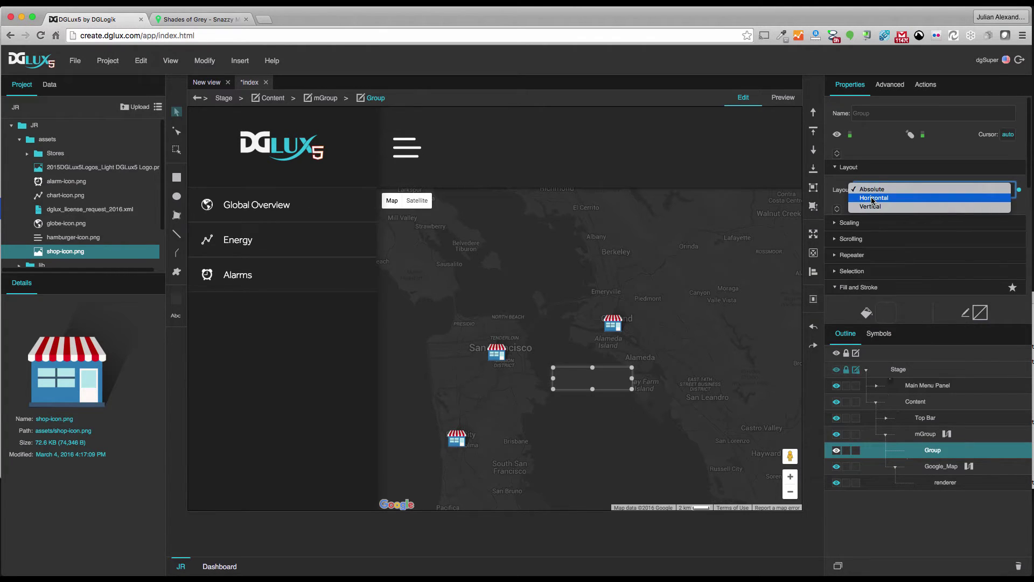
click(873, 198)
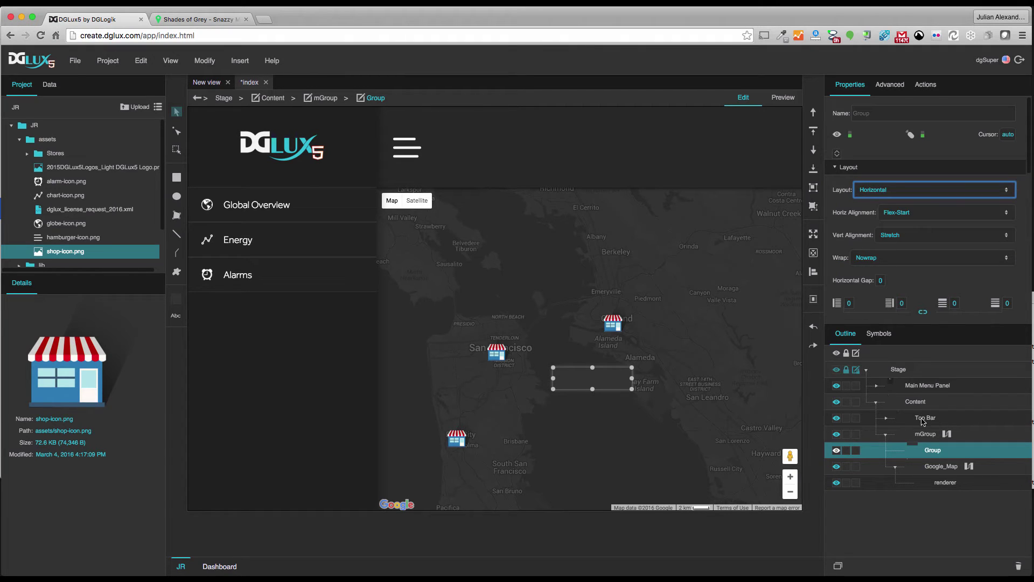
Insert an Image component inside the horizontal group.
right_click(935, 457)
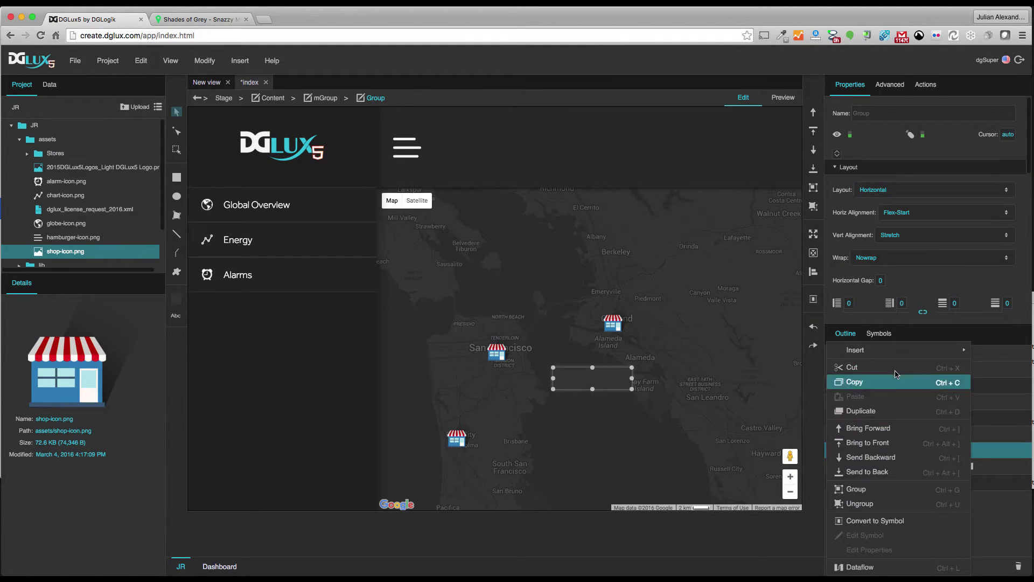
mouse_move(870, 352)
mouse_move(806, 353)
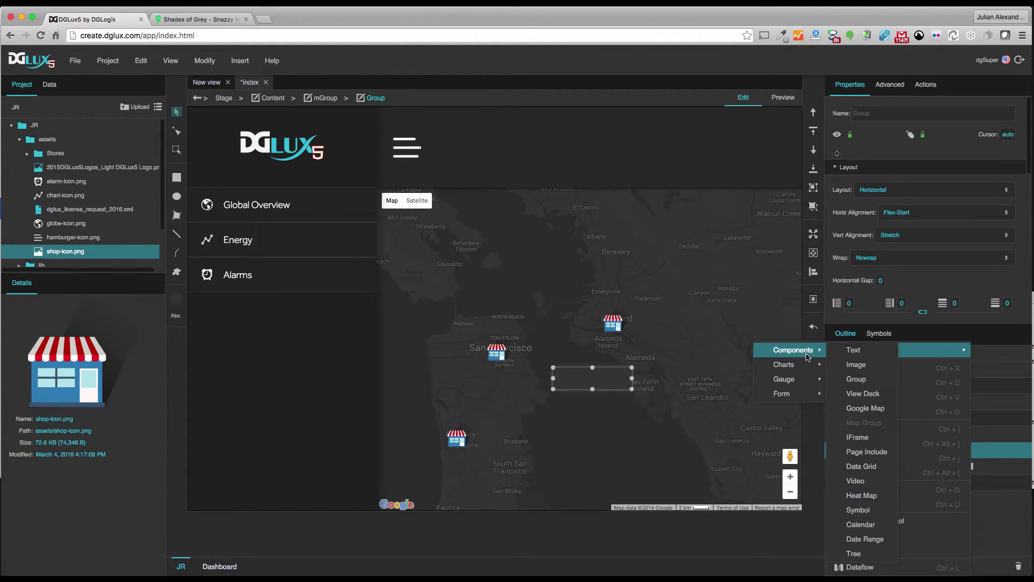
click(846, 365)
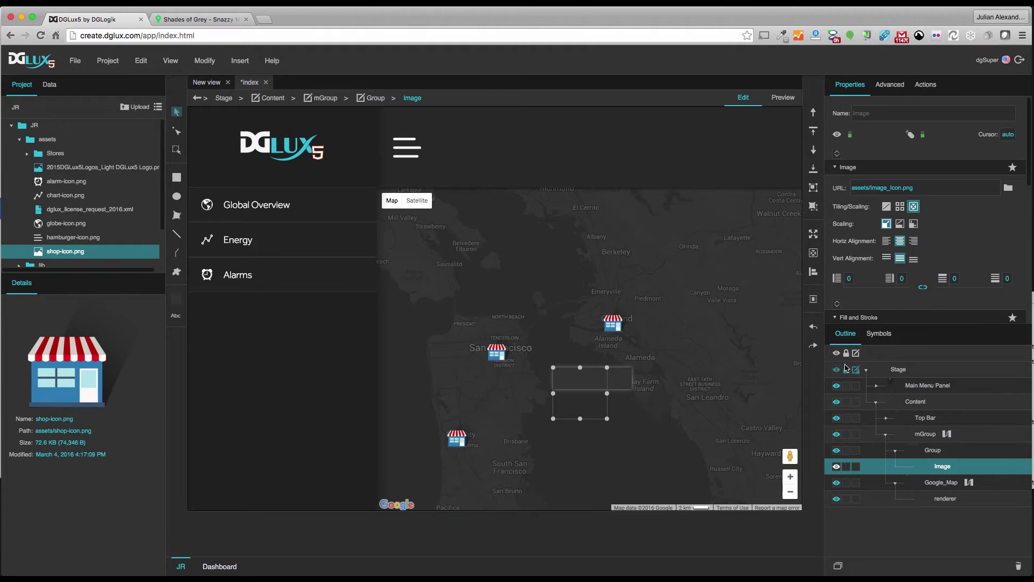
Insert a nested Group component beside the image inside the horizontal group.
click(934, 451)
right_click(933, 451)
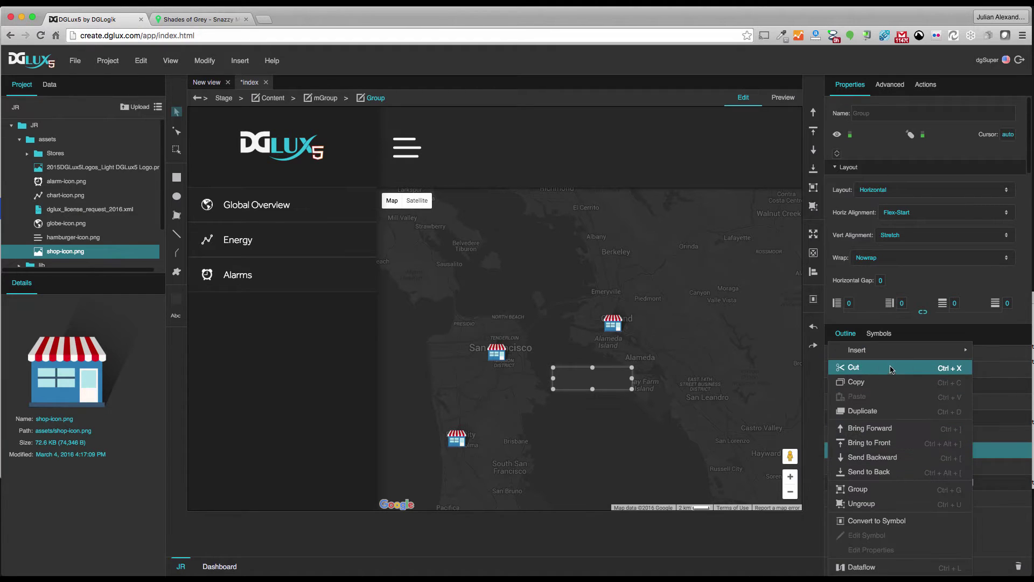
mouse_move(888, 357)
mouse_move(794, 350)
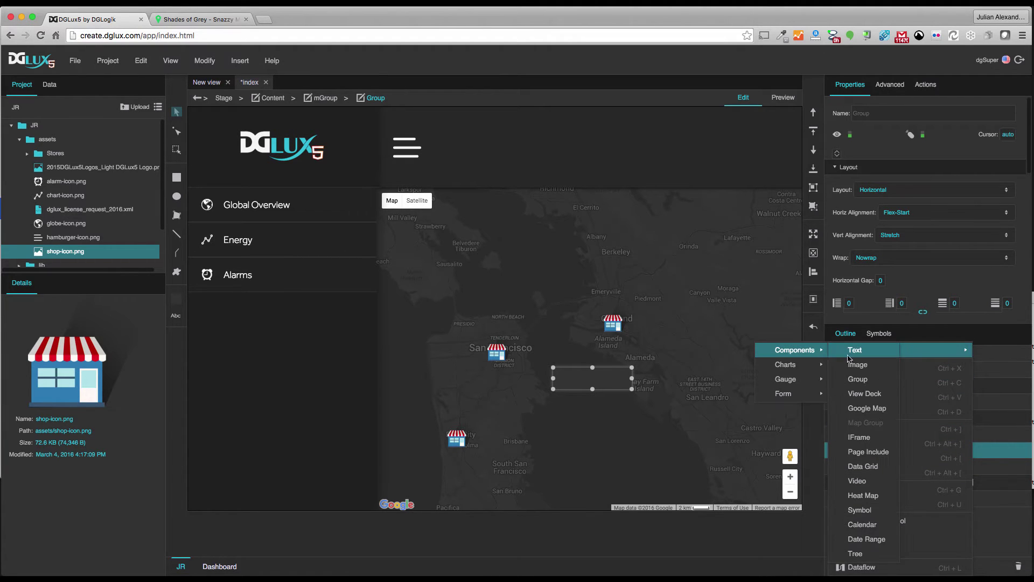
click(860, 380)
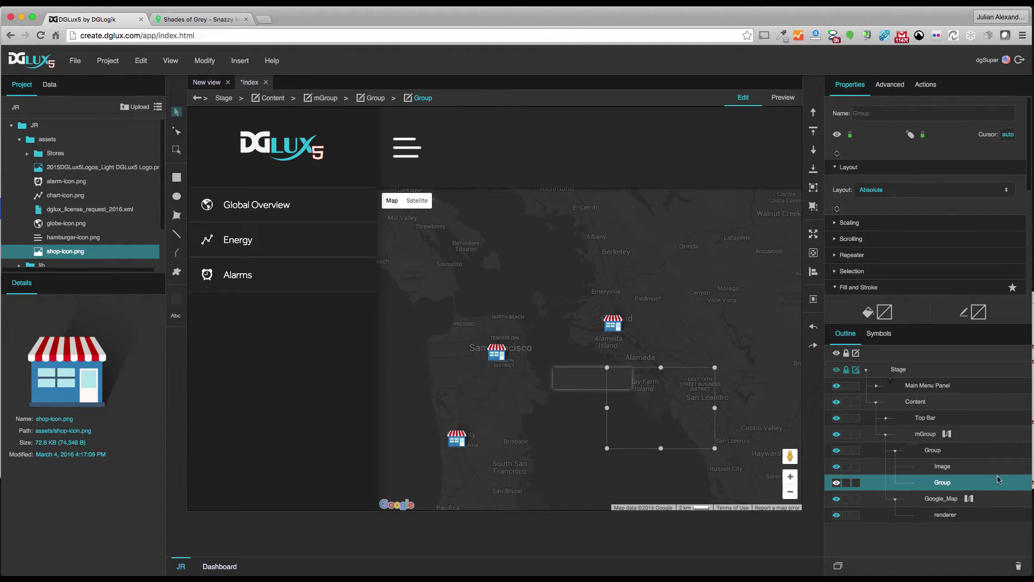
Reset the image's height to auto so that it follows the horizontal group's height.
click(964, 467)
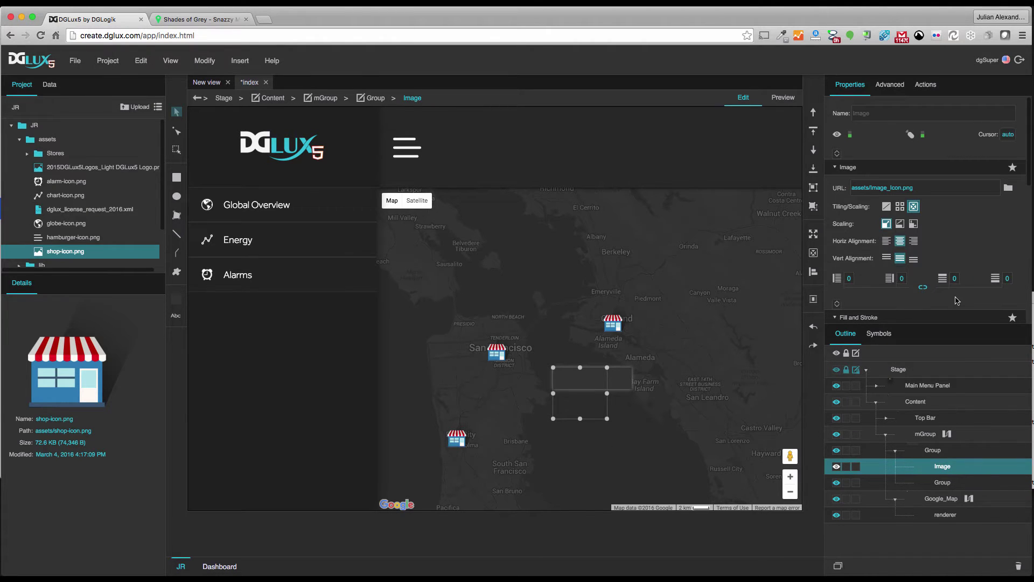
scroll(948, 251, down, 10)
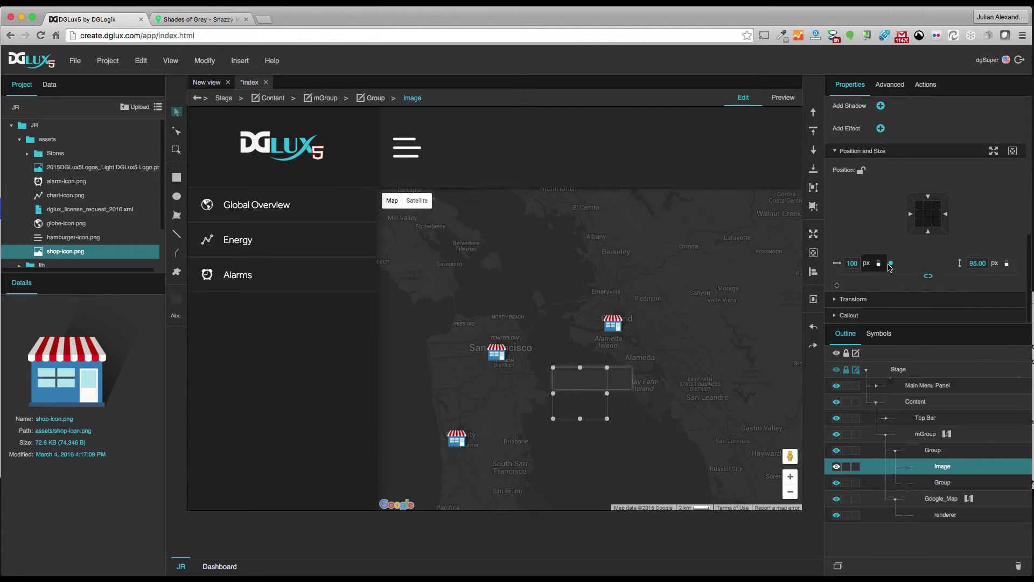
click(1006, 263)
click(1003, 284)
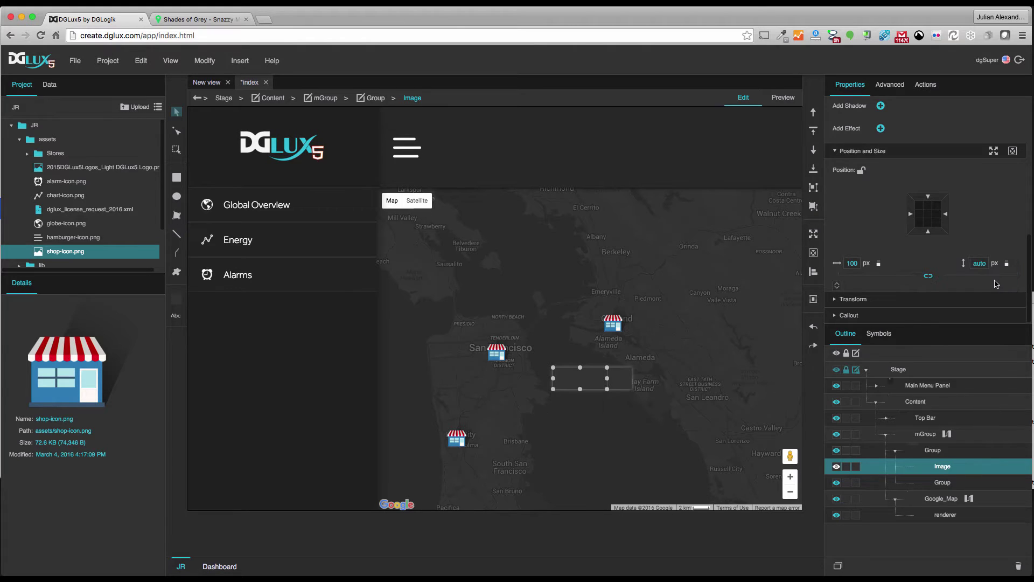
Review the horizontal group's alignment settings and the image's size settings.
click(937, 450)
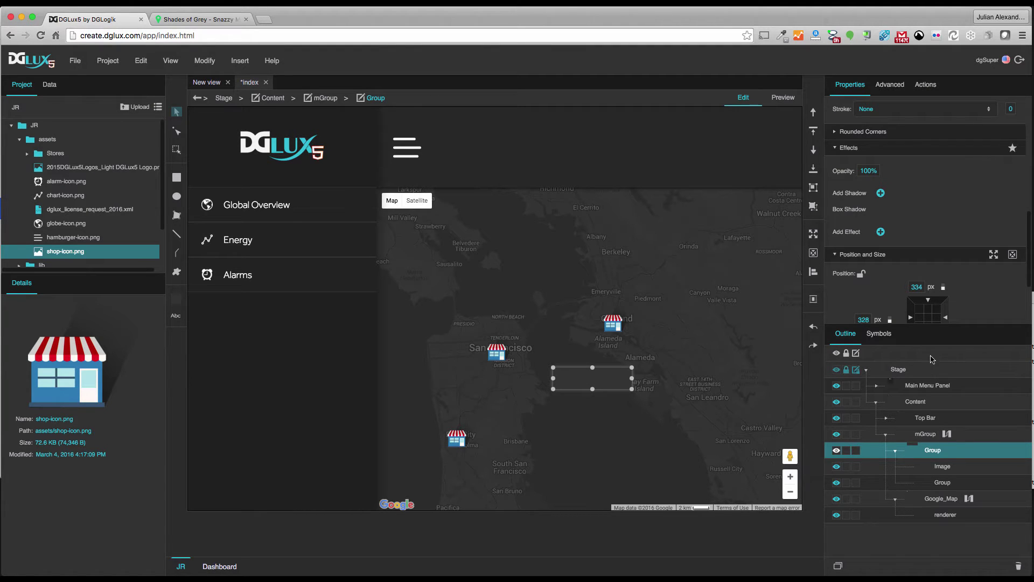
scroll(892, 277, up, 5)
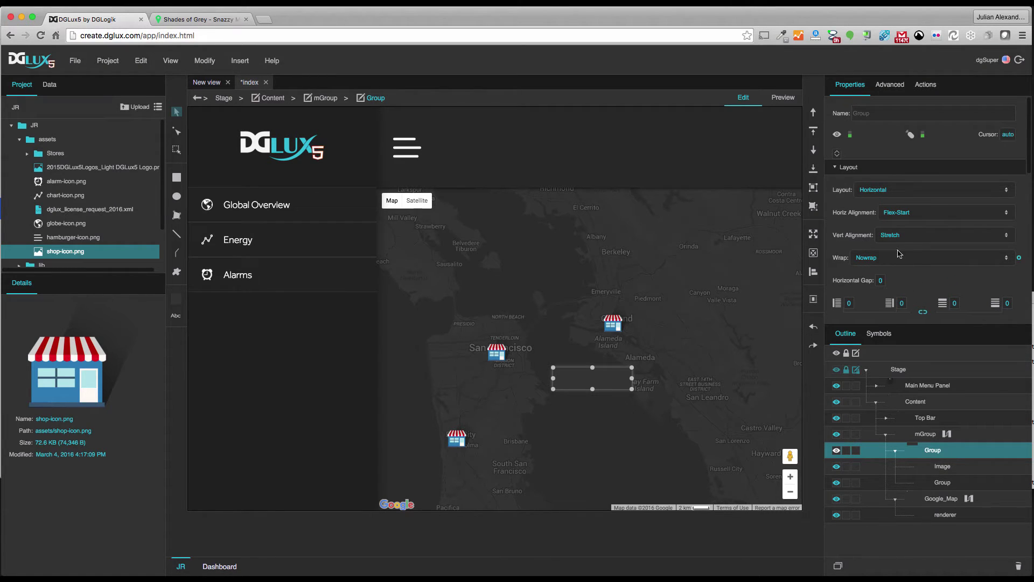
click(959, 465)
scroll(909, 278, down, 3)
scroll(909, 278, down, 5)
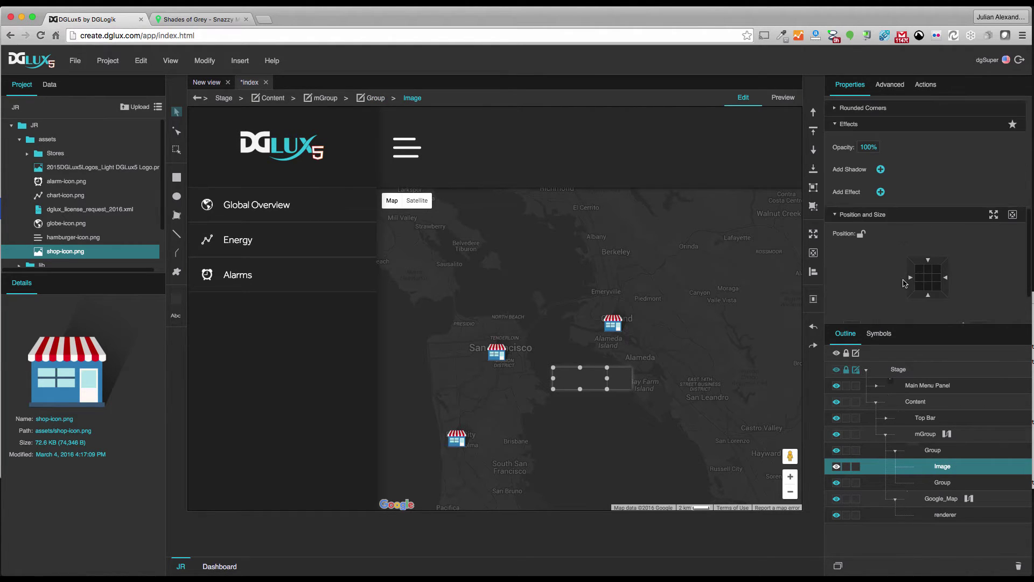
scroll(905, 284, down, 2)
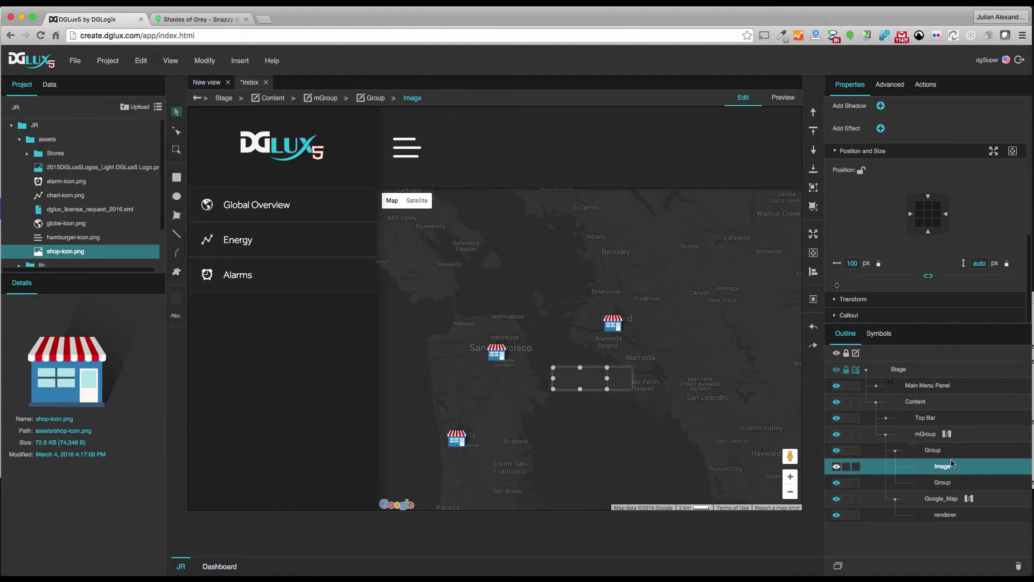
Reset both the height and the width of the nested group to auto.
click(943, 483)
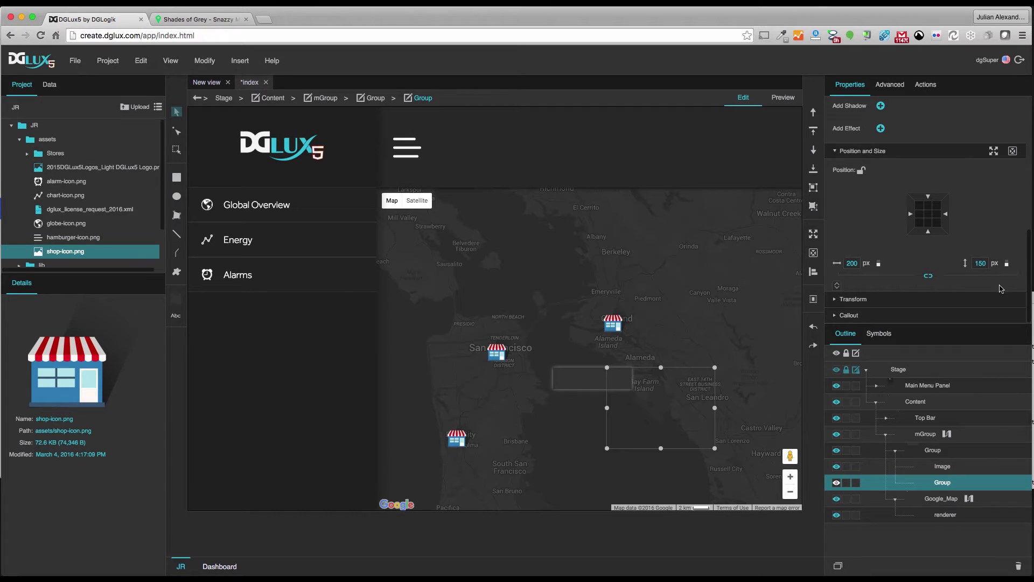
click(1020, 264)
click(995, 291)
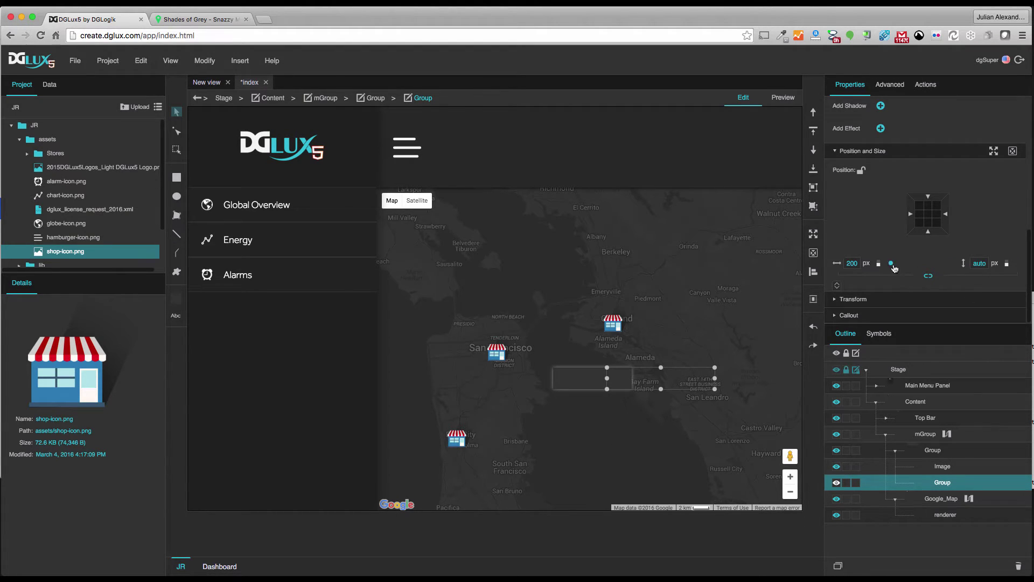
click(891, 264)
click(906, 289)
Set the nested group's flexsize grow value to 1 so it fills the remaining width.
click(837, 285)
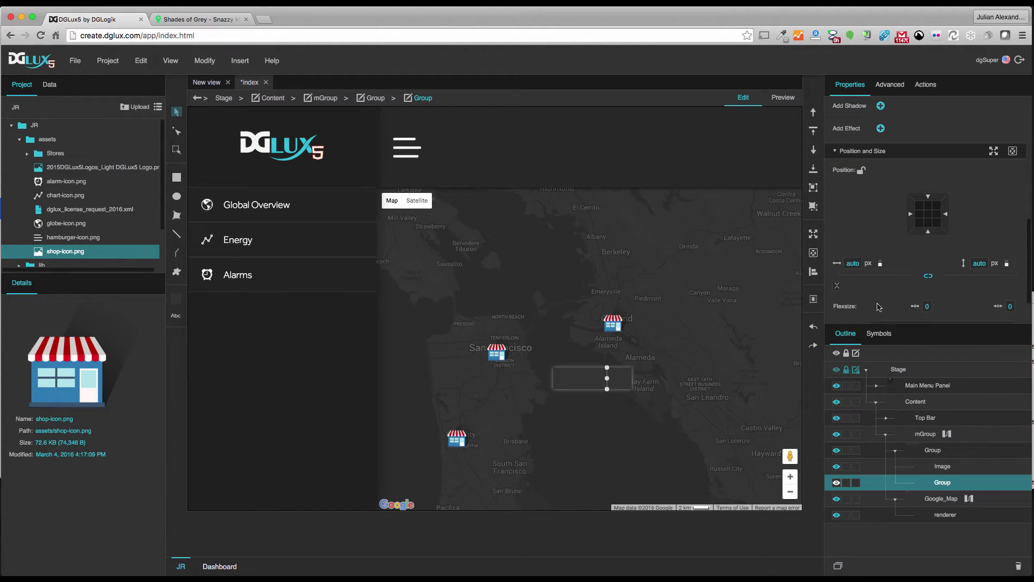
click(927, 306)
text(1)
key(Return)
Narrow the image to a bit over a third of the horizontal group's width.
click(944, 467)
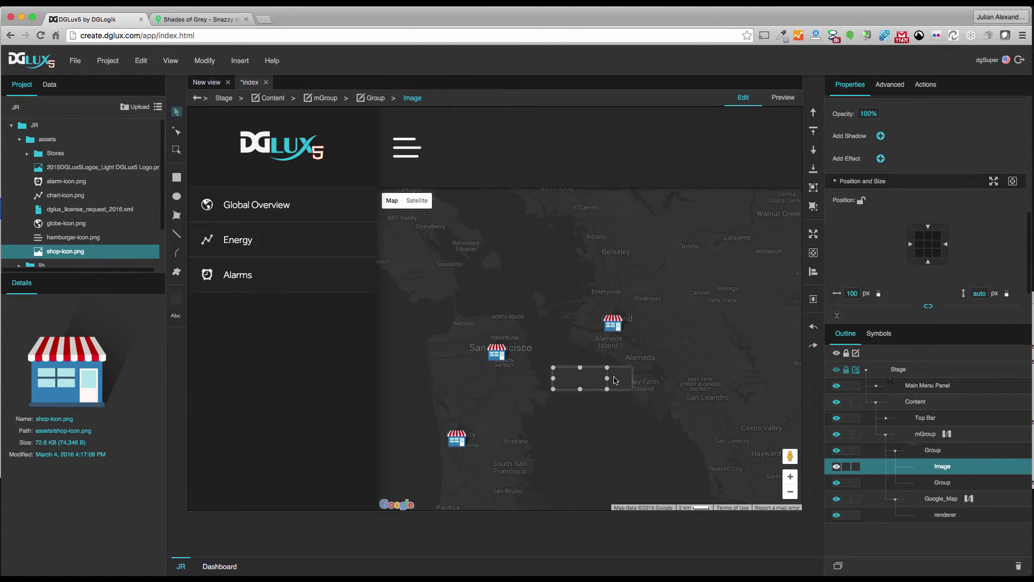
drag(607, 378, 582, 379)
Load assets/Stores/store1.jpg into the image and set the image's width to 75 px.
scroll(859, 196, up, 5)
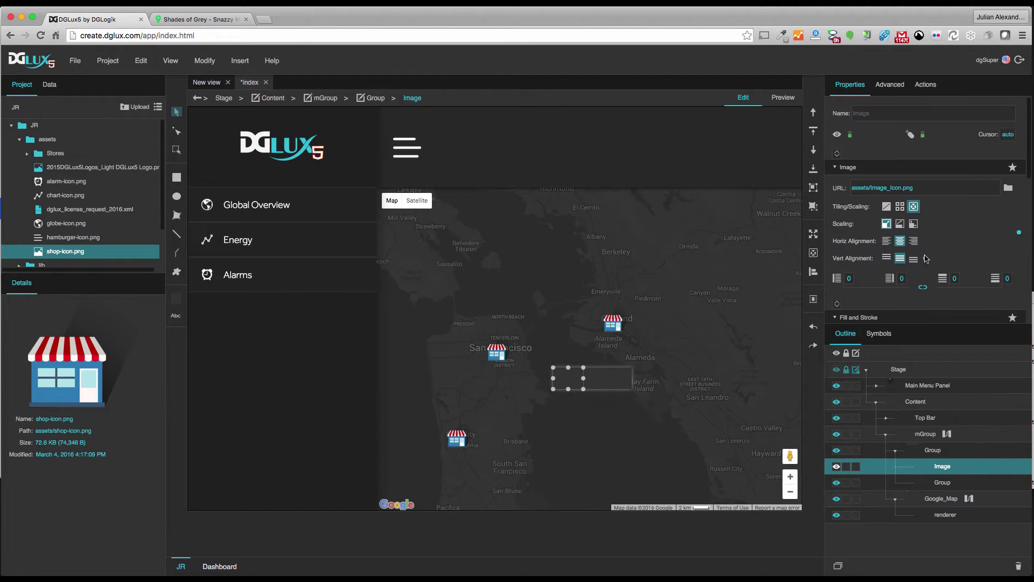
click(1008, 188)
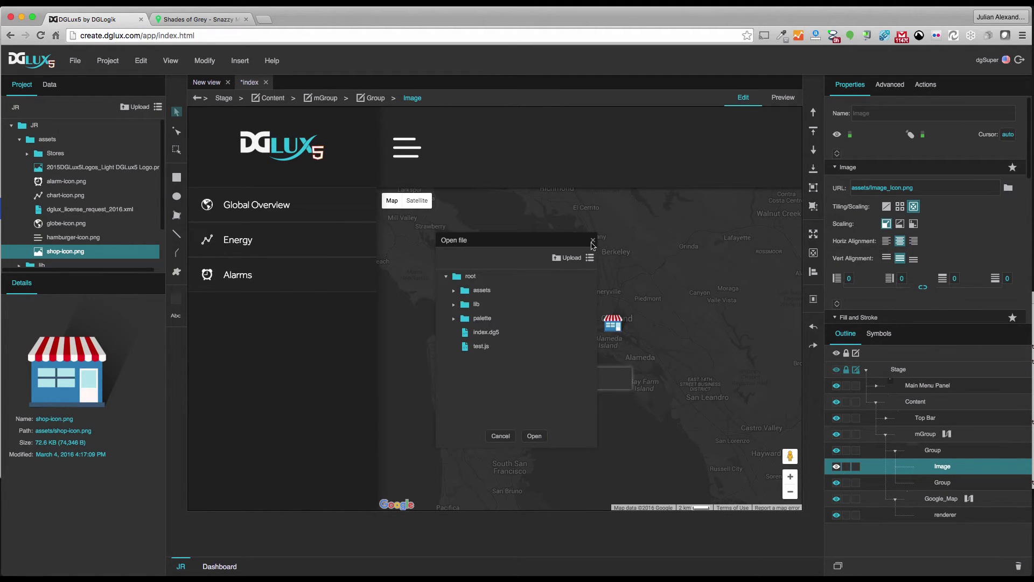
click(453, 291)
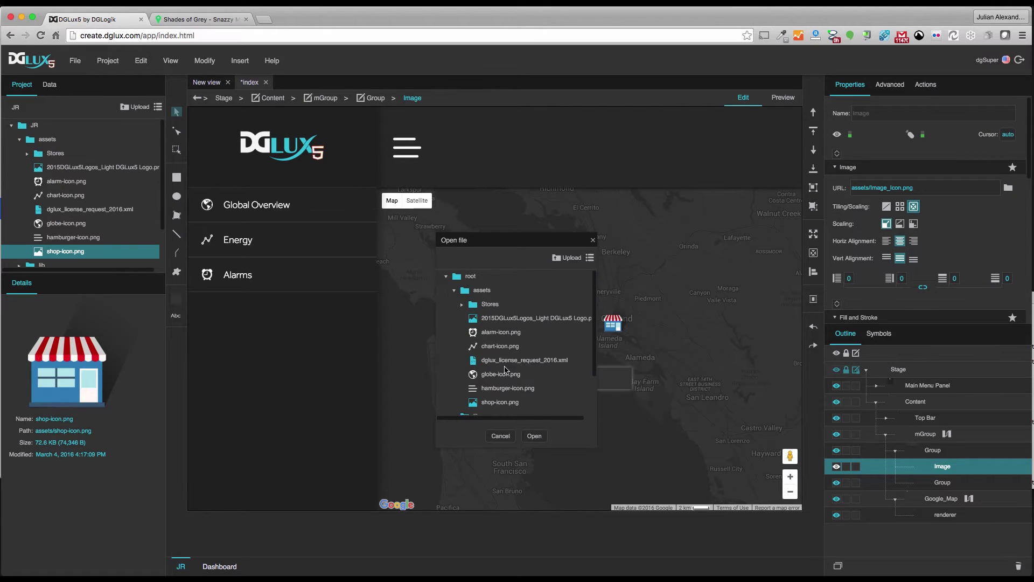
click(462, 305)
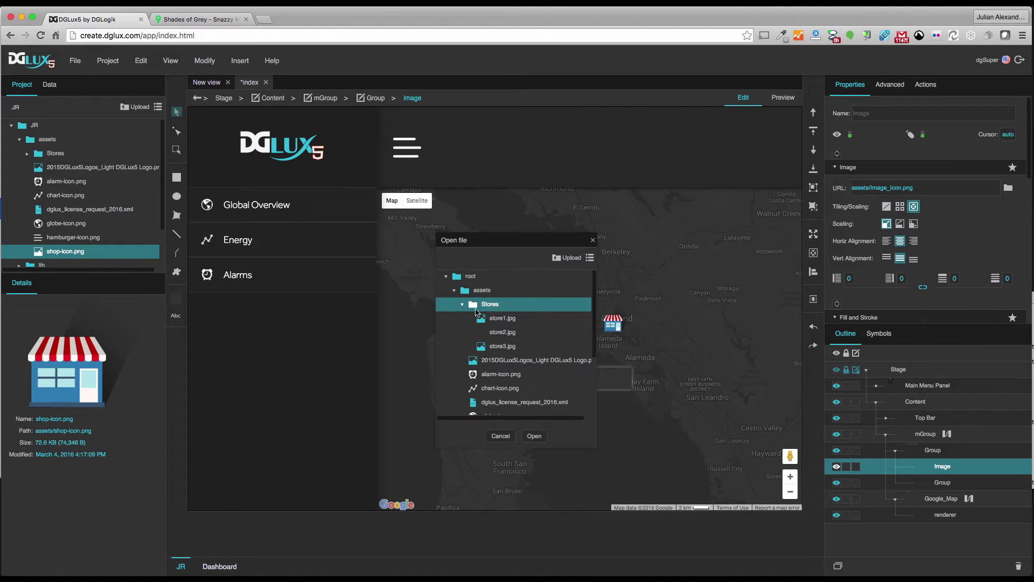
double_click(501, 319)
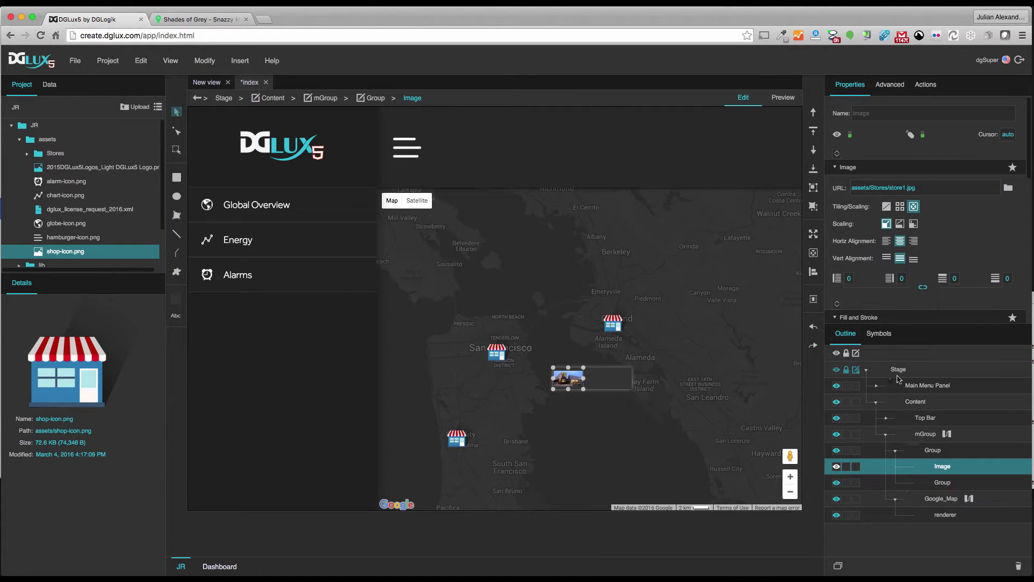
scroll(875, 244, down, 5)
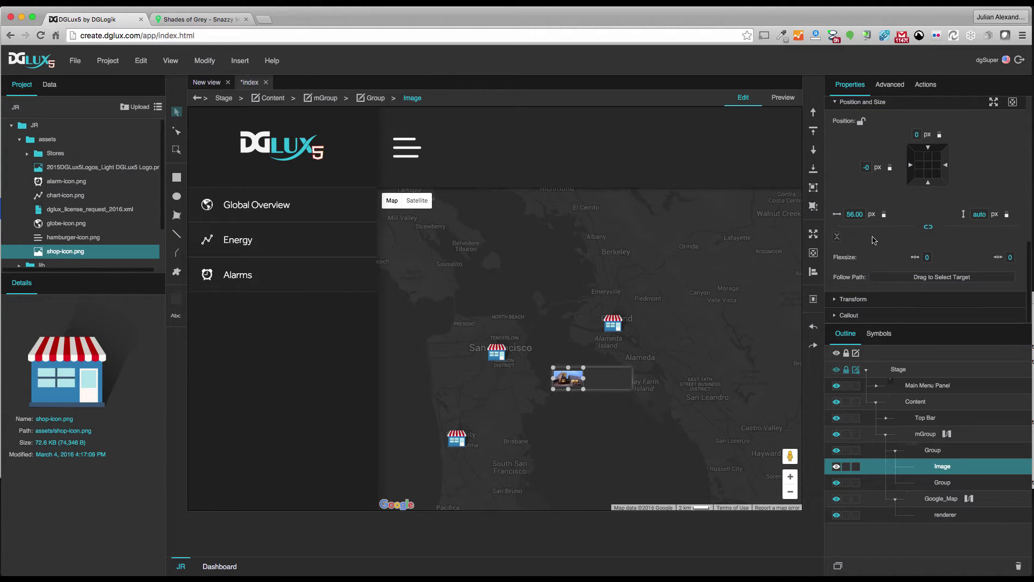
drag(857, 216, 854, 206)
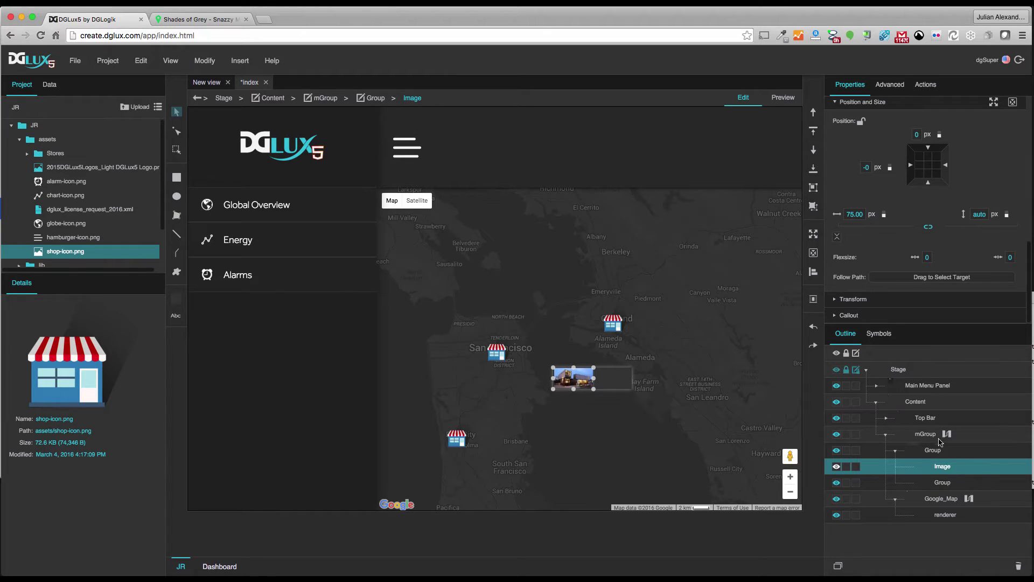
Set the layout of the nested group beside the store picture to Vertical.
click(942, 484)
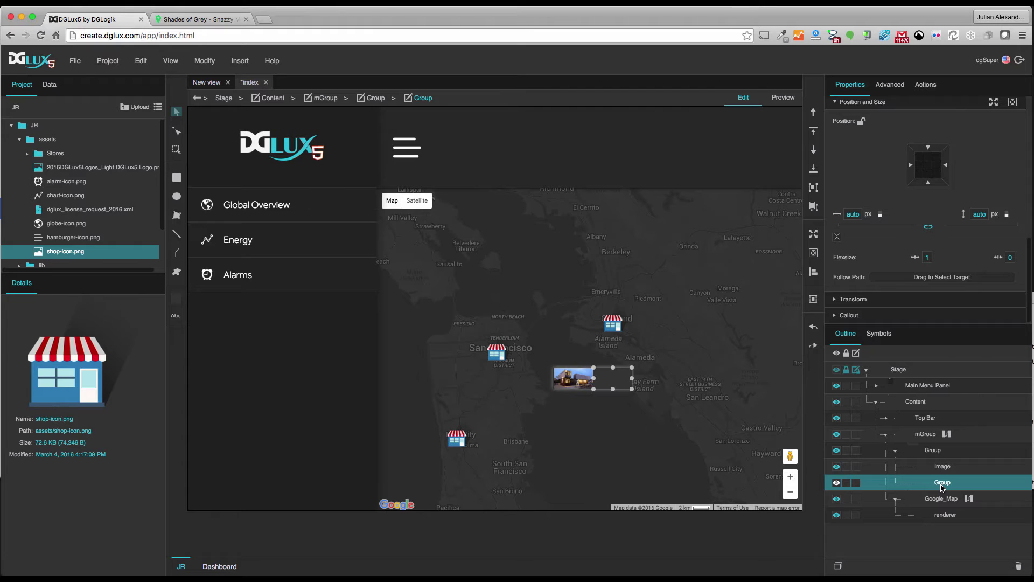
scroll(914, 264, up, 5)
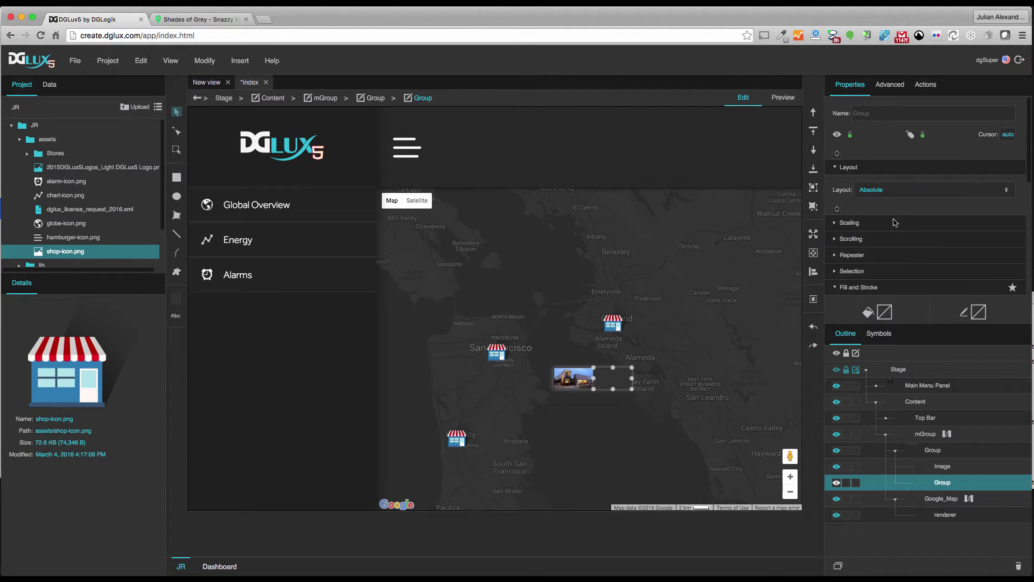
click(886, 193)
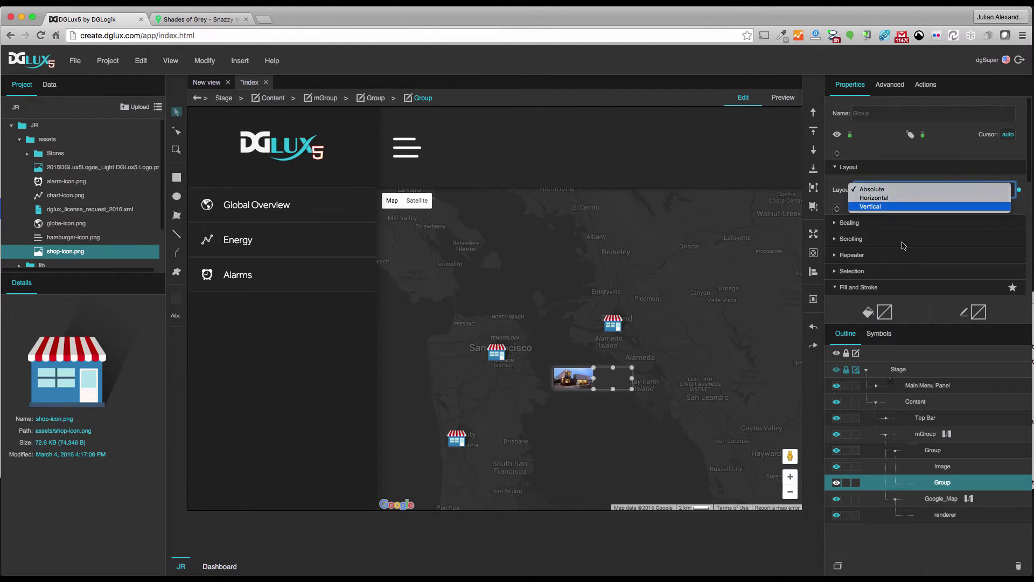
click(881, 206)
Insert two text components into the nested vertical group.
right_click(951, 486)
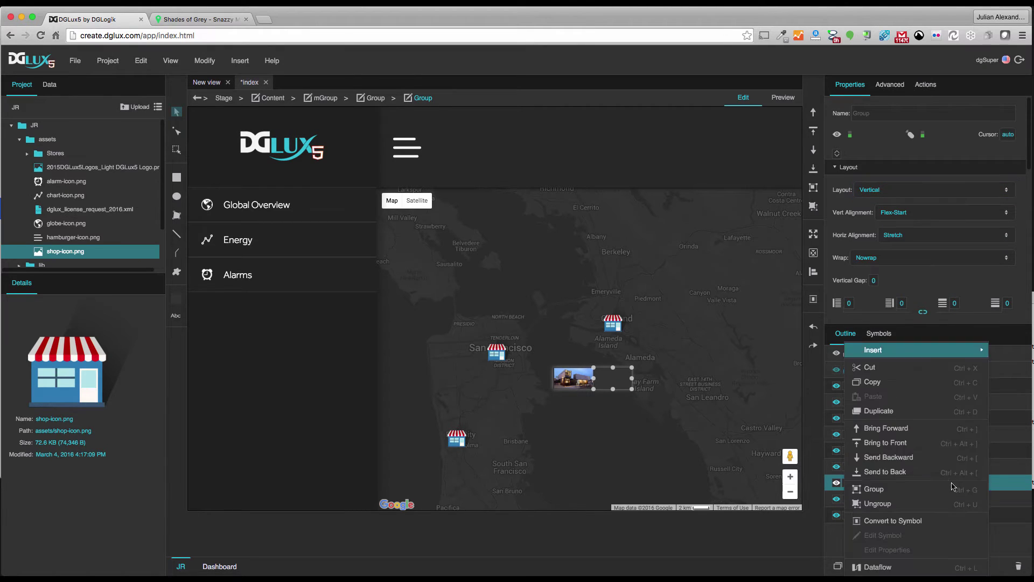
mouse_move(948, 349)
mouse_move(831, 352)
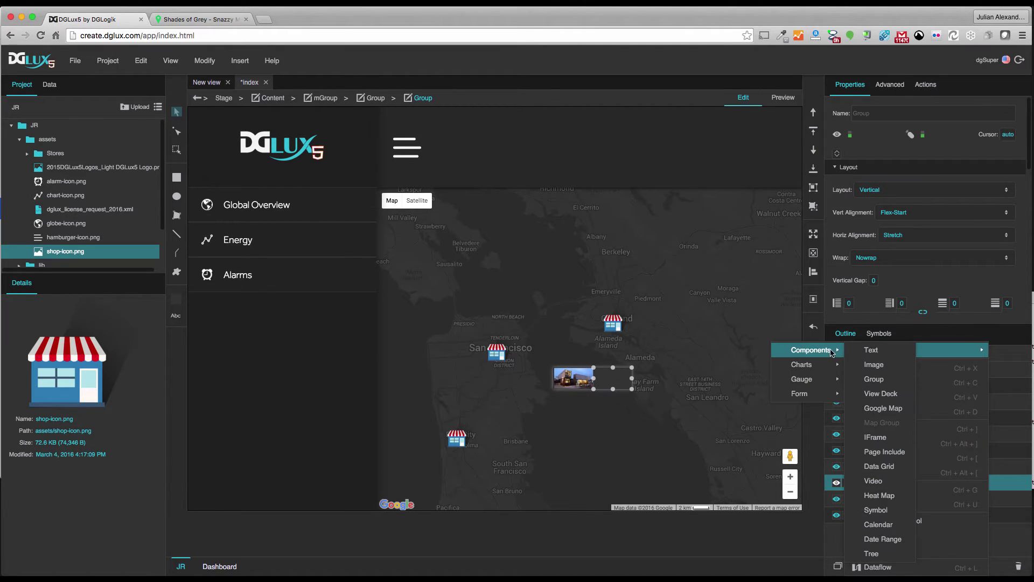
click(863, 354)
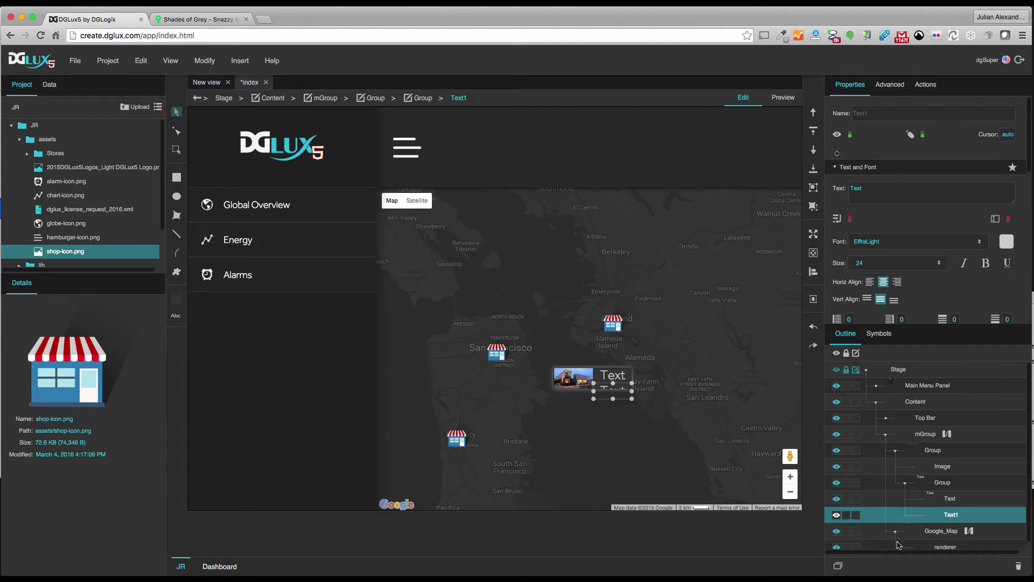
Set both texts to font size 14, and make the first one bold with the content X.
click(944, 500)
shift+click(953, 516)
click(946, 497)
click(875, 188)
drag(874, 188, 843, 184)
text(X)
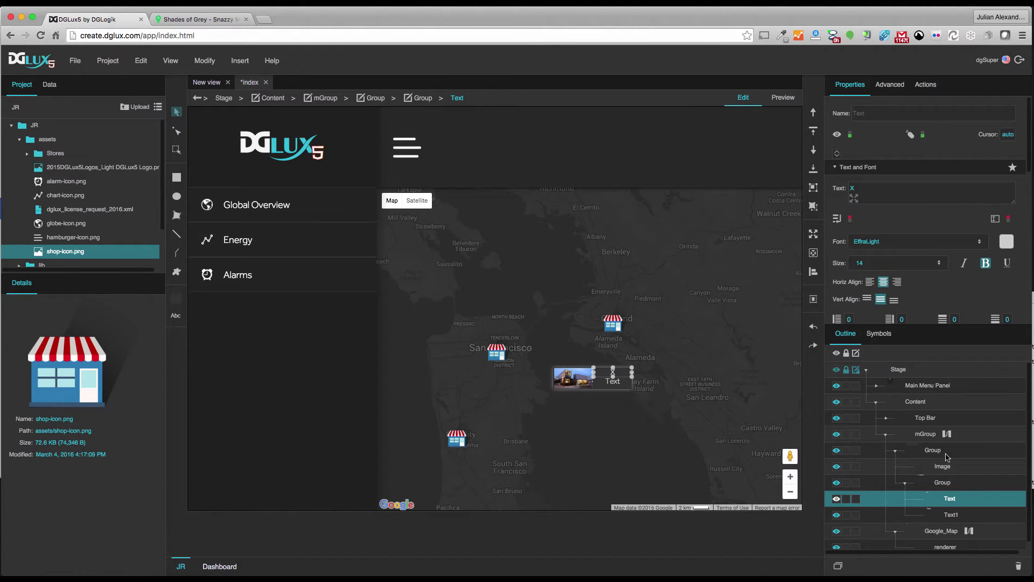
Give the X text a solid dark blue fill of #003399.
scroll(928, 280, down, 3)
scroll(927, 280, down, 1)
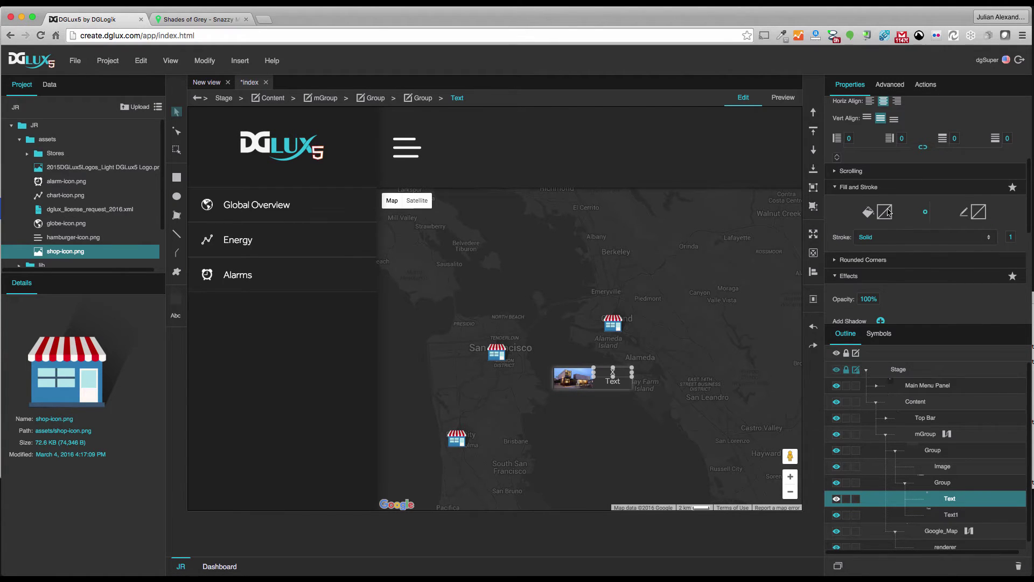
click(885, 212)
click(738, 233)
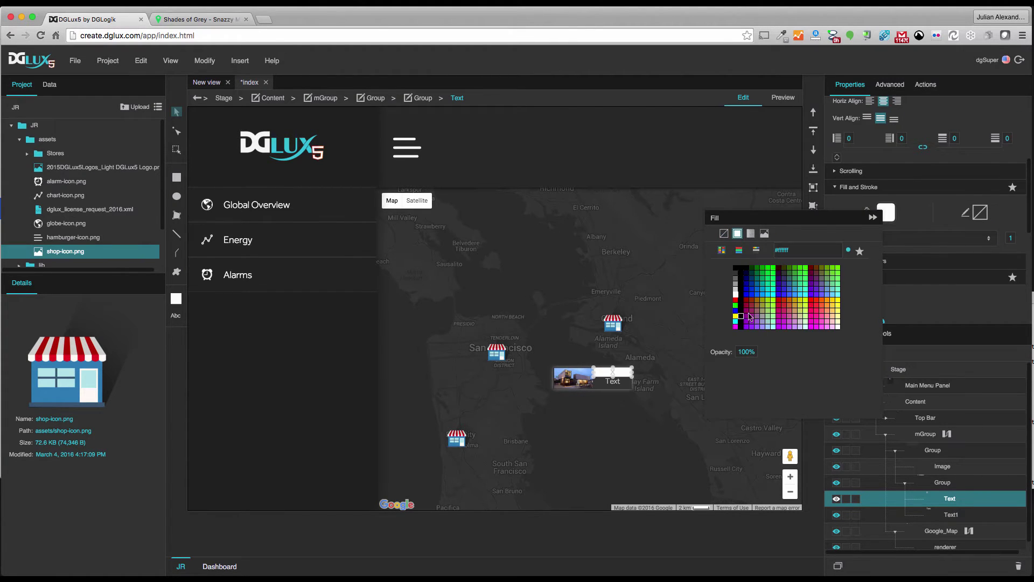
click(753, 285)
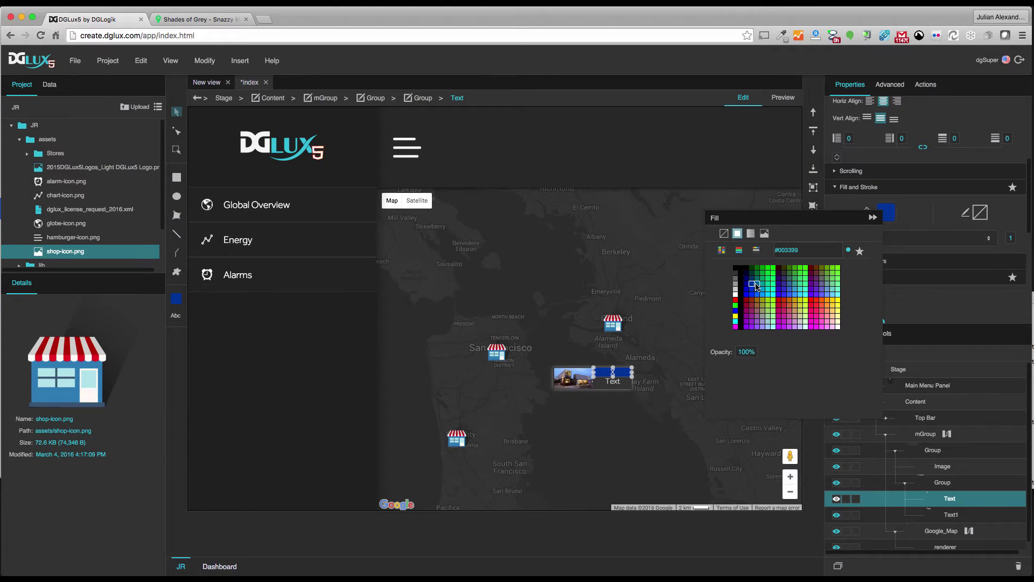
Change the second text's content to Location and its font size to 11.
click(941, 515)
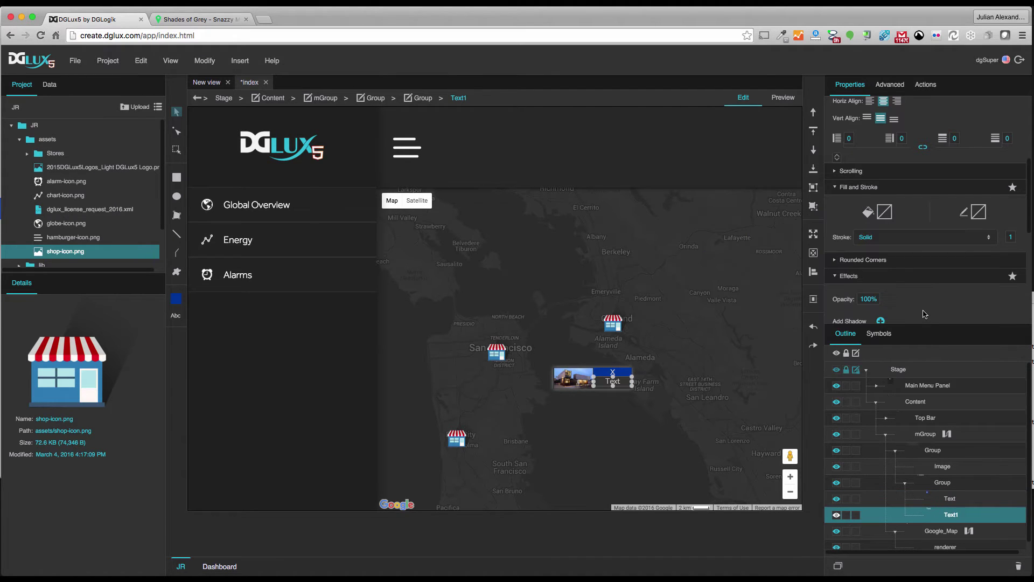
scroll(903, 228, up, 5)
drag(862, 188, 844, 187)
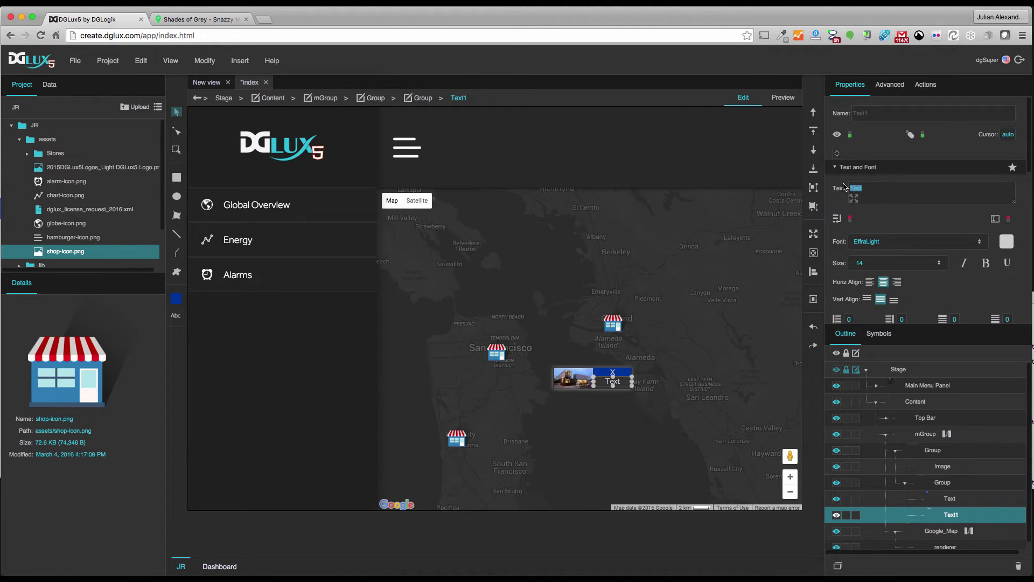
text(LO)
text(tion)
click(939, 263)
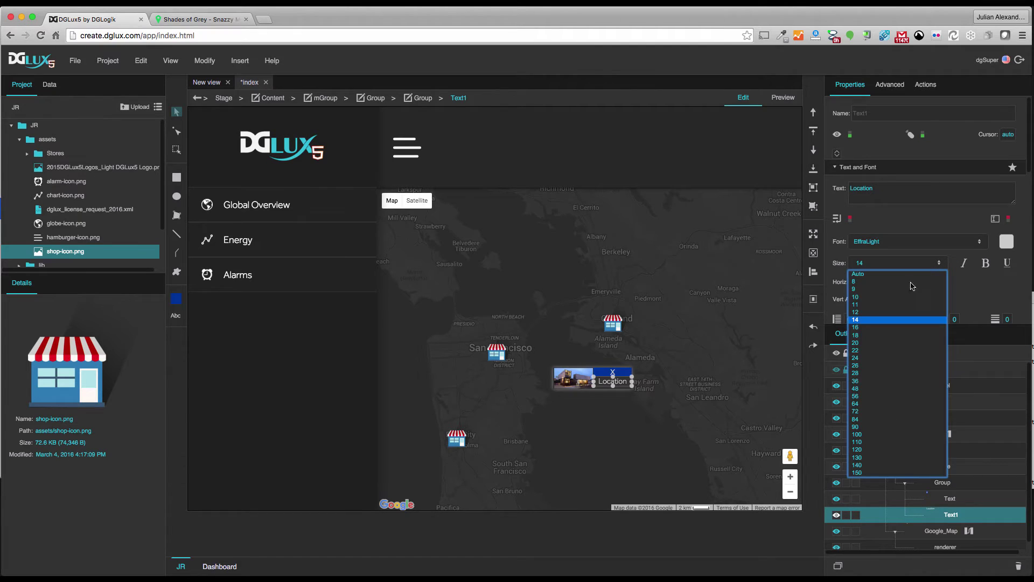
click(858, 304)
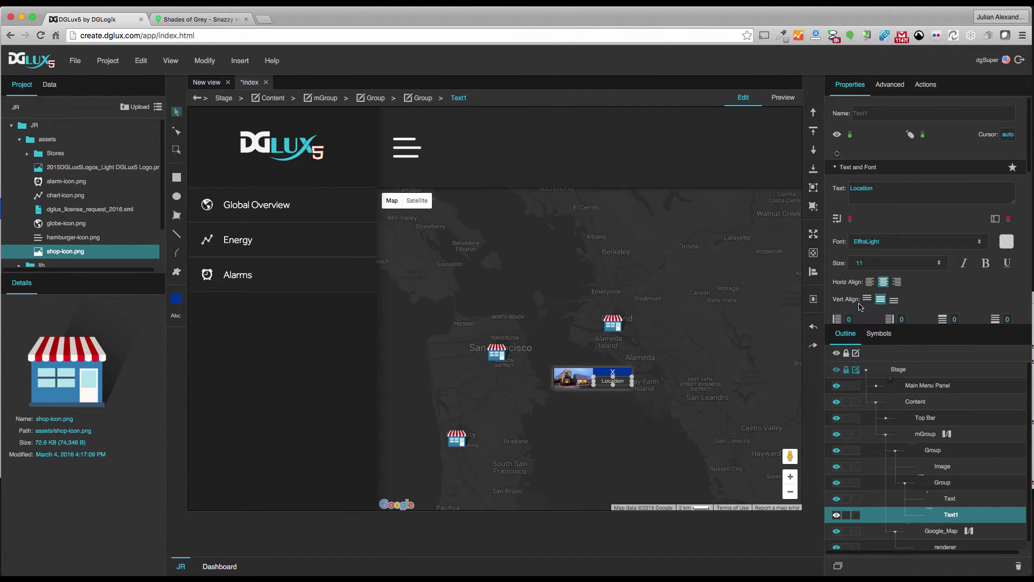
click(943, 483)
click(932, 453)
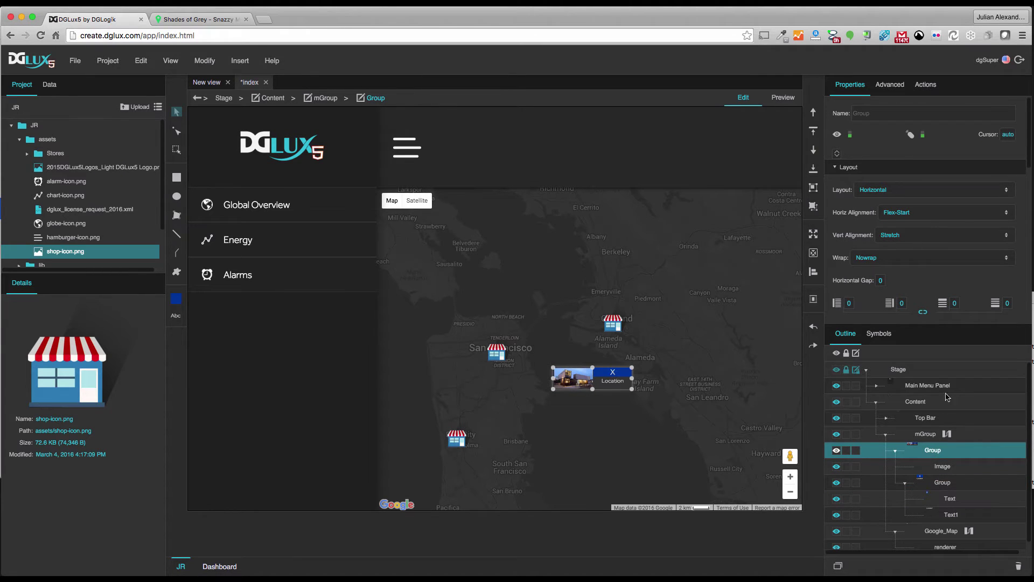
click(923, 373)
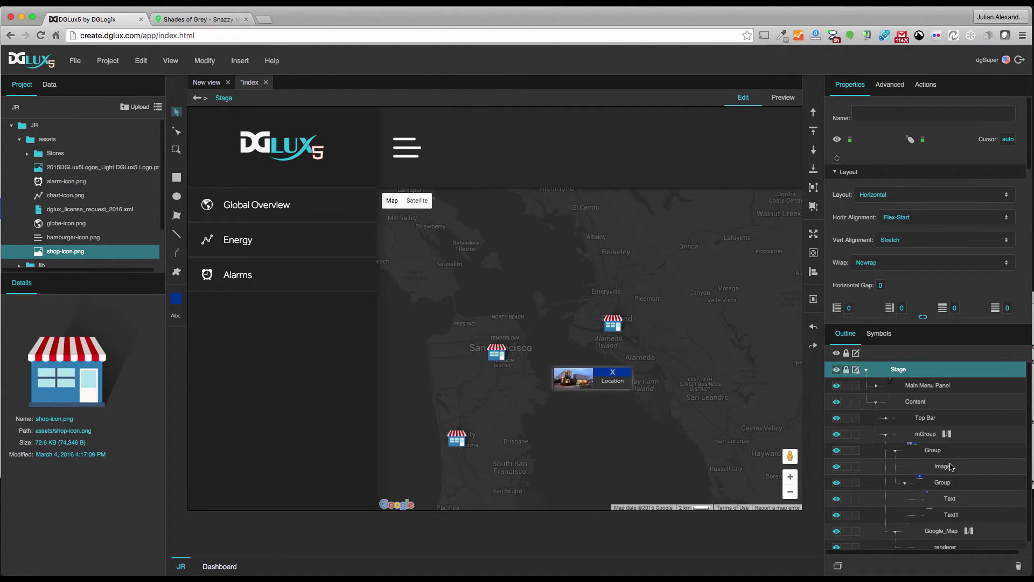
Set the flexsize grow value of both texts to 1 so they fill the nested group's height.
click(949, 499)
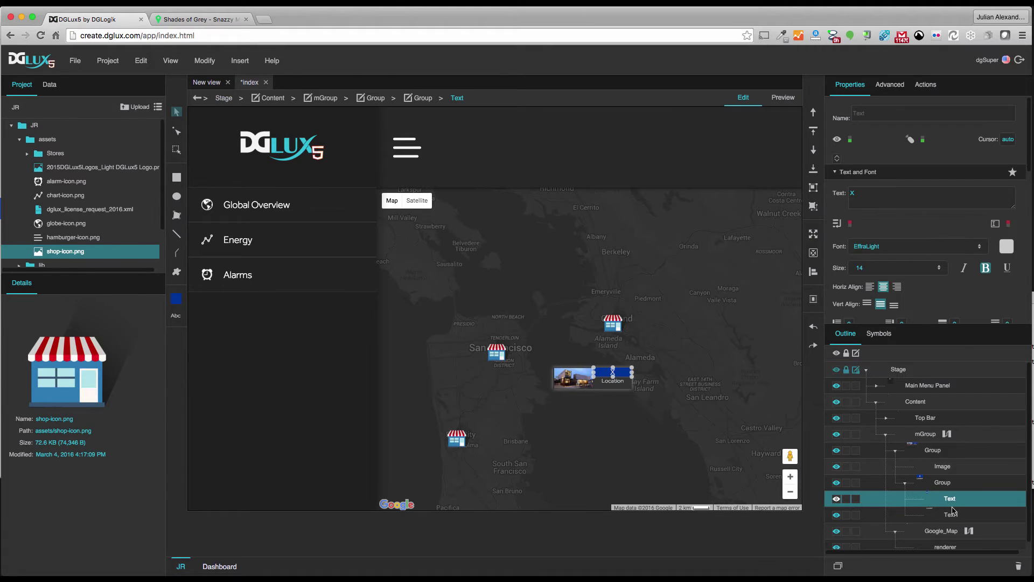
shift+click(952, 515)
scroll(946, 297, down, 5)
click(926, 257)
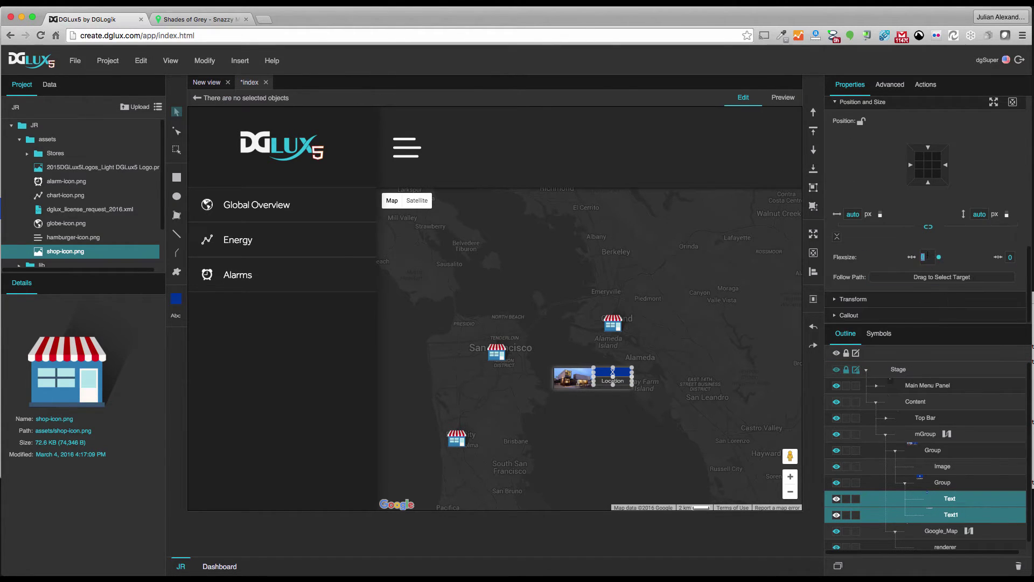
text(1)
key(Return)
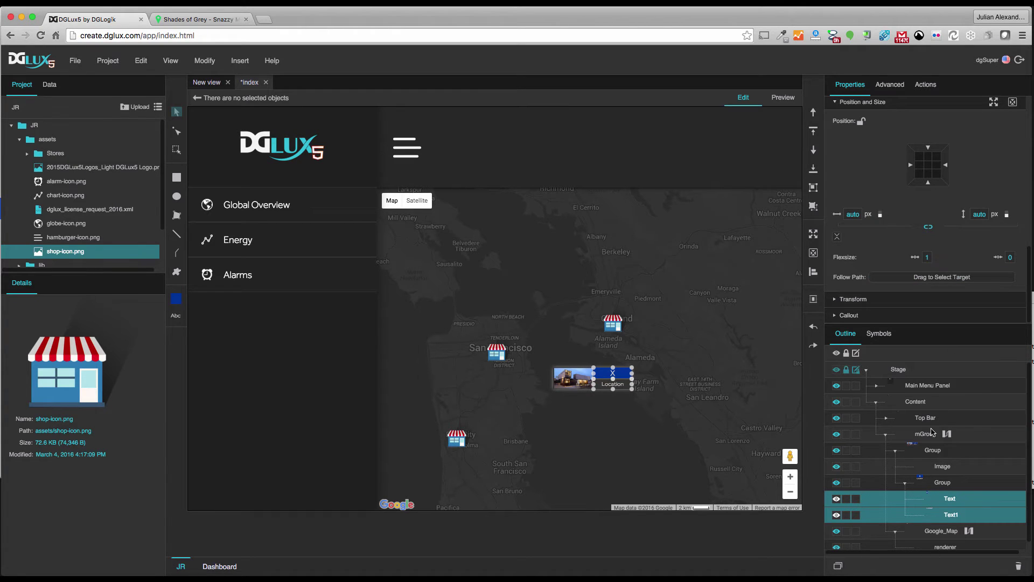
Examine how the info box's outer and nested groups are structured and sized.
click(957, 489)
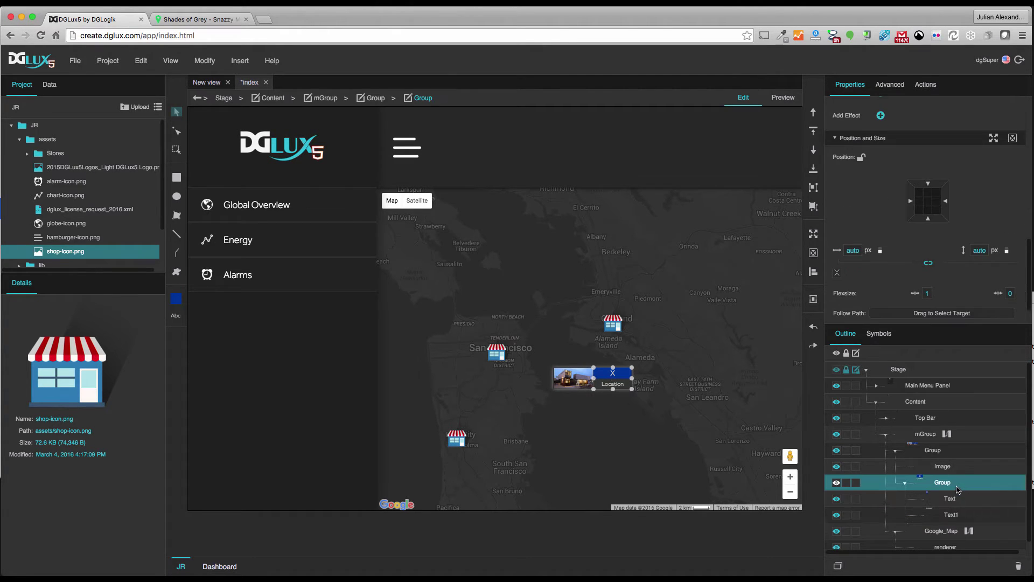
click(940, 451)
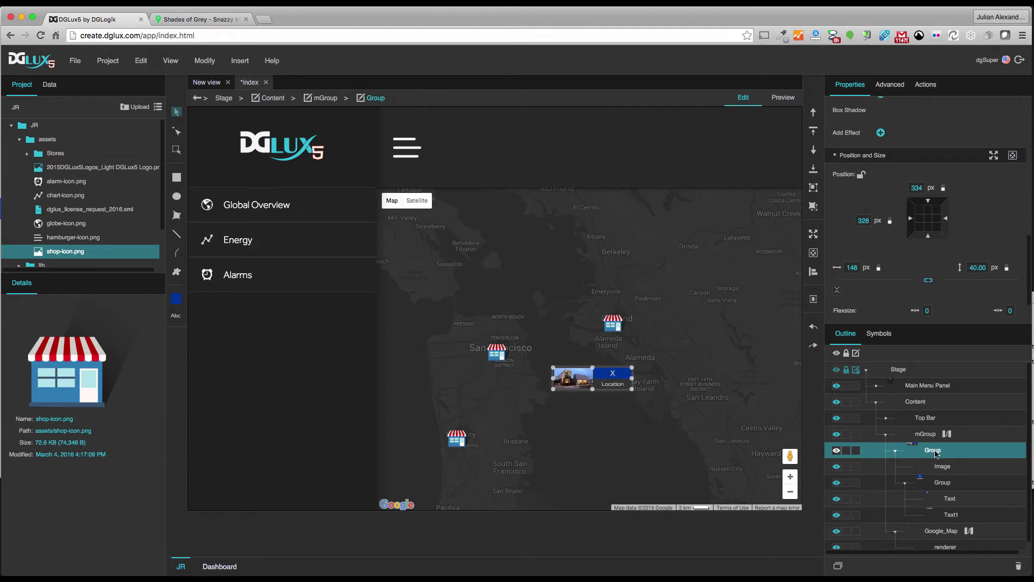
click(917, 370)
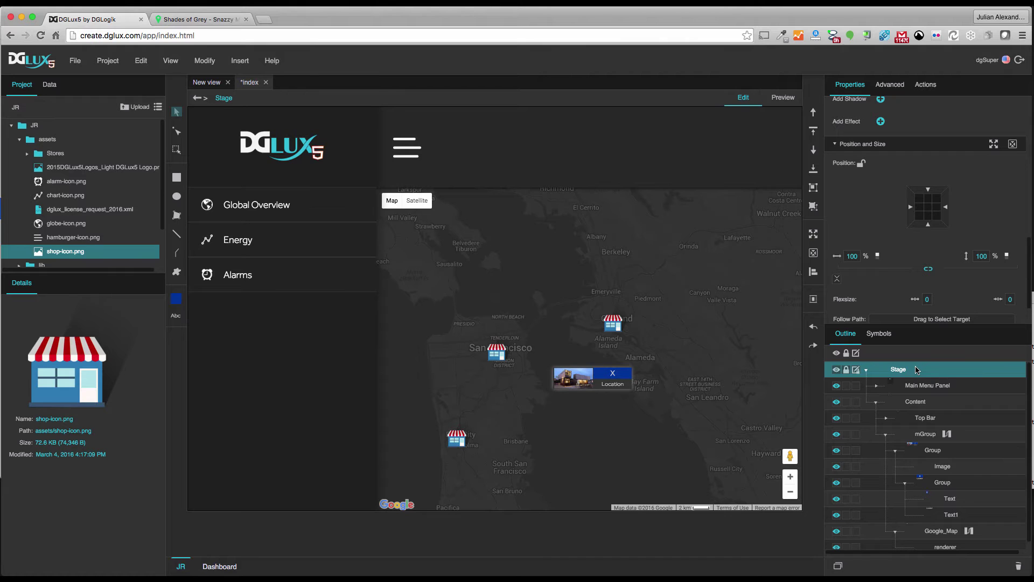
click(935, 482)
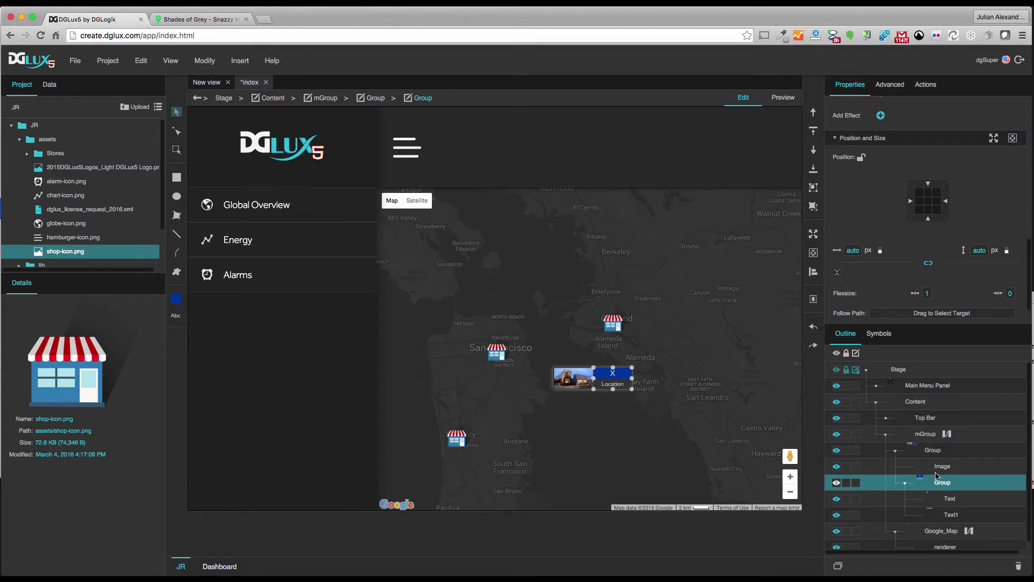
click(937, 451)
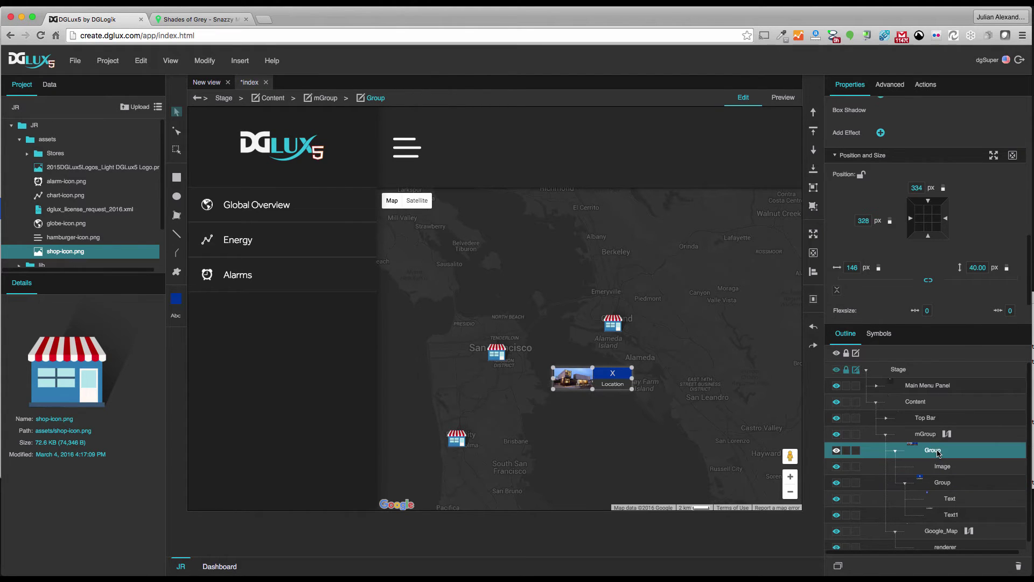
click(905, 482)
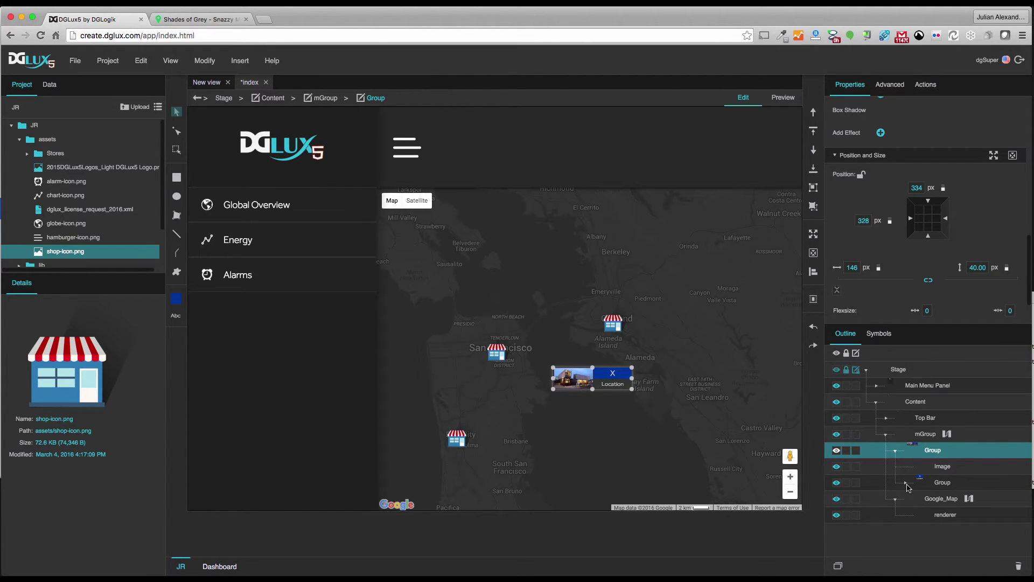
click(905, 483)
click(906, 483)
click(936, 483)
Convert the outer info box group, with its picture and texts, into a symbol.
click(930, 450)
right_click(931, 451)
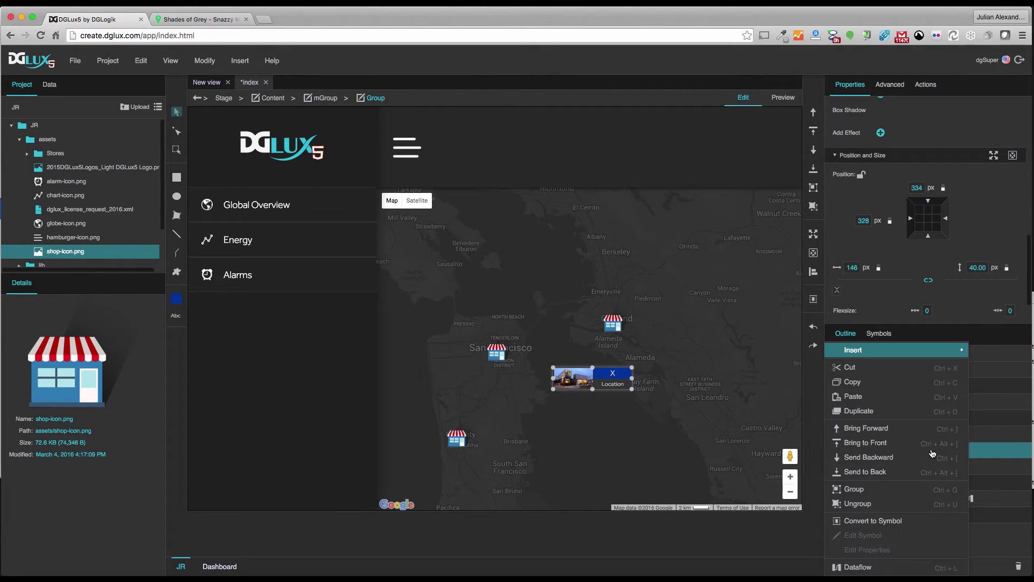
click(887, 521)
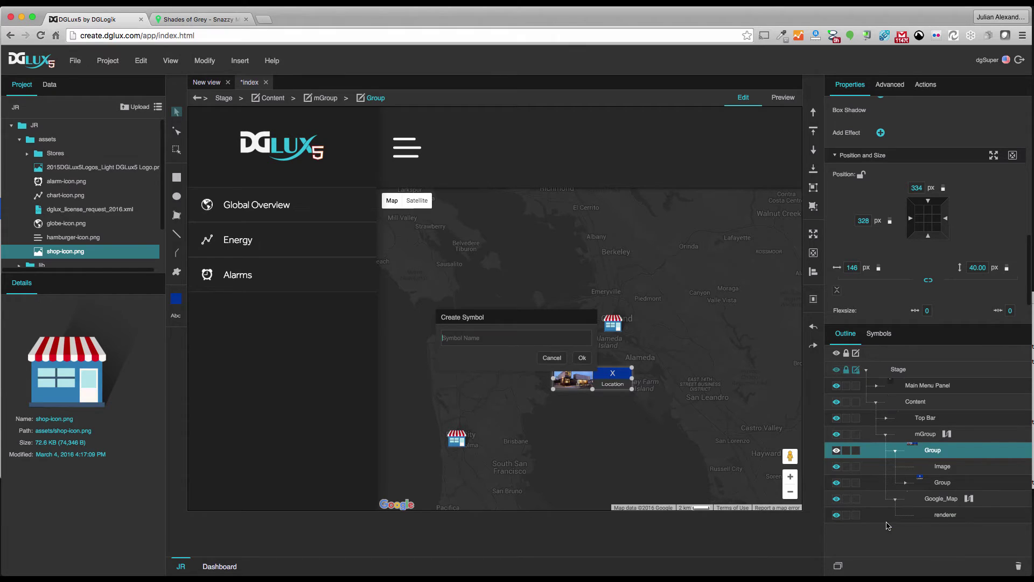
key(Return)
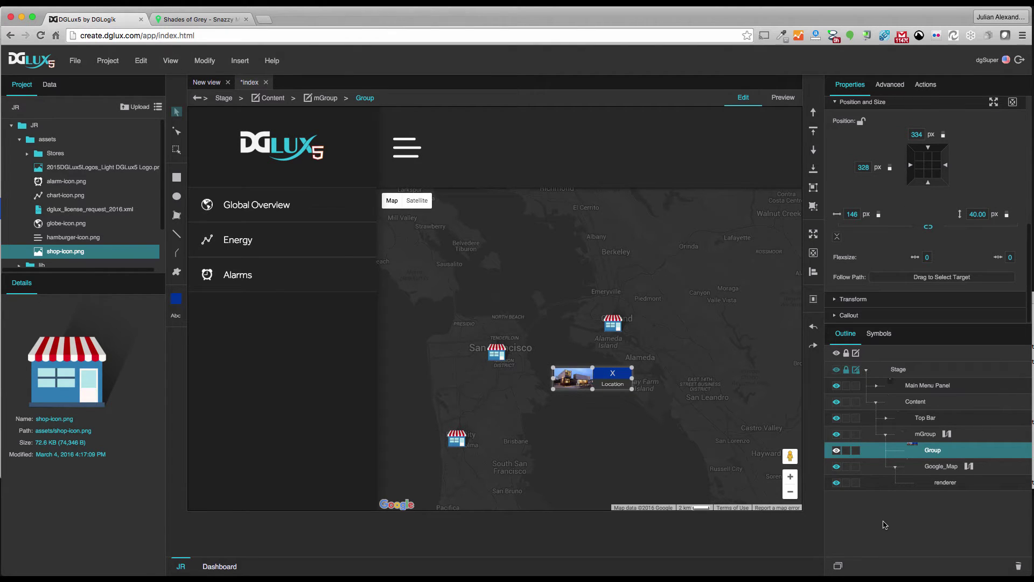
Delete the info box group instance from mGroup, keeping its symbol in the symbol library.
click(877, 333)
click(847, 434)
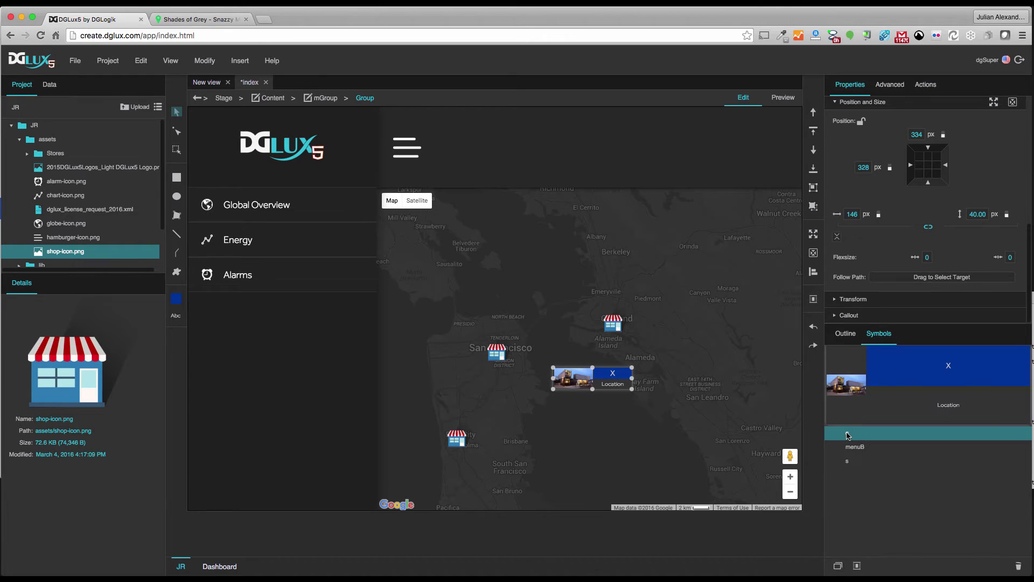
click(845, 333)
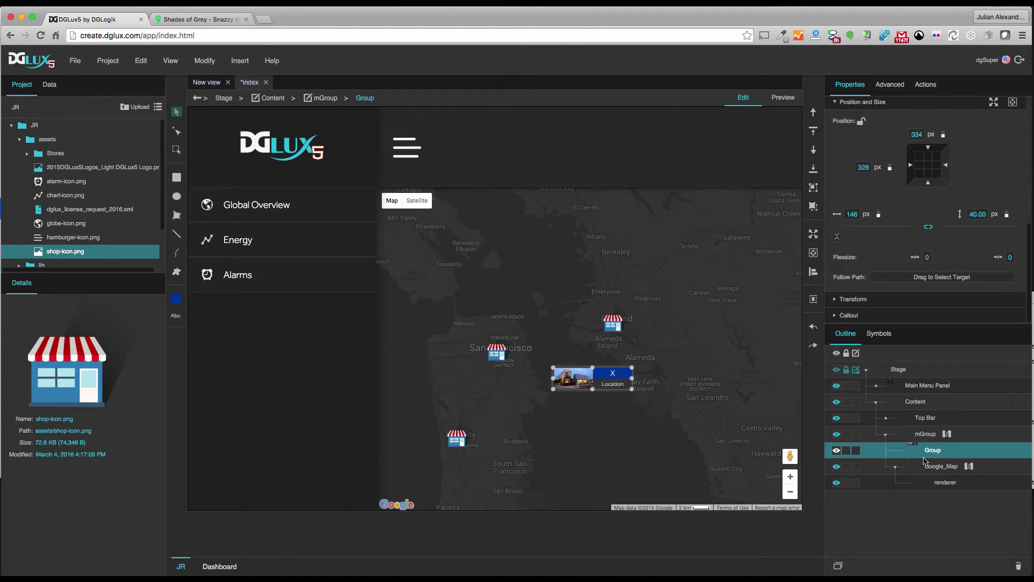
click(1018, 565)
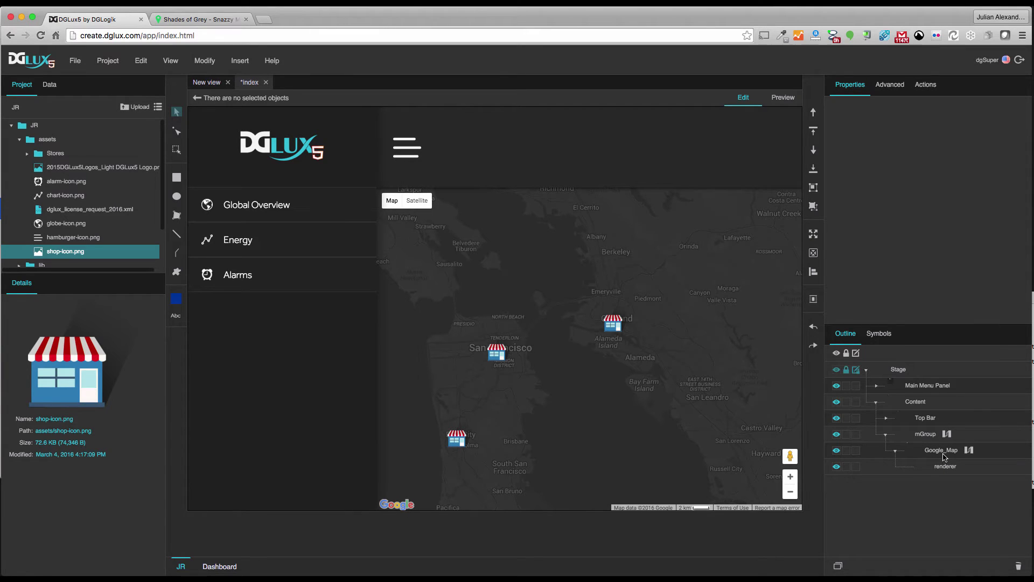
Open the shop-icon marker symbol s on the Google Map for editing.
click(615, 323)
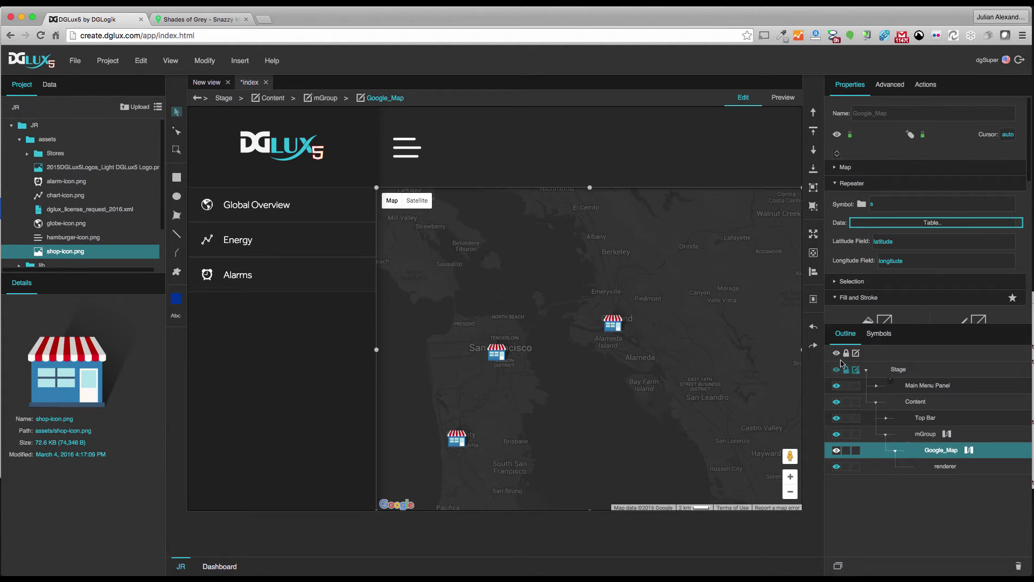
click(879, 334)
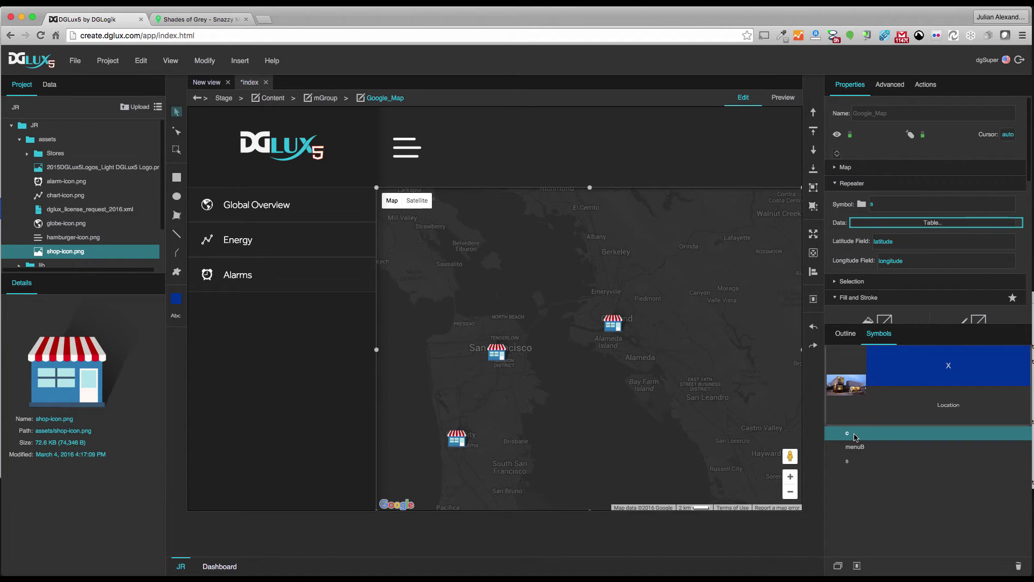
click(848, 465)
right_click(854, 466)
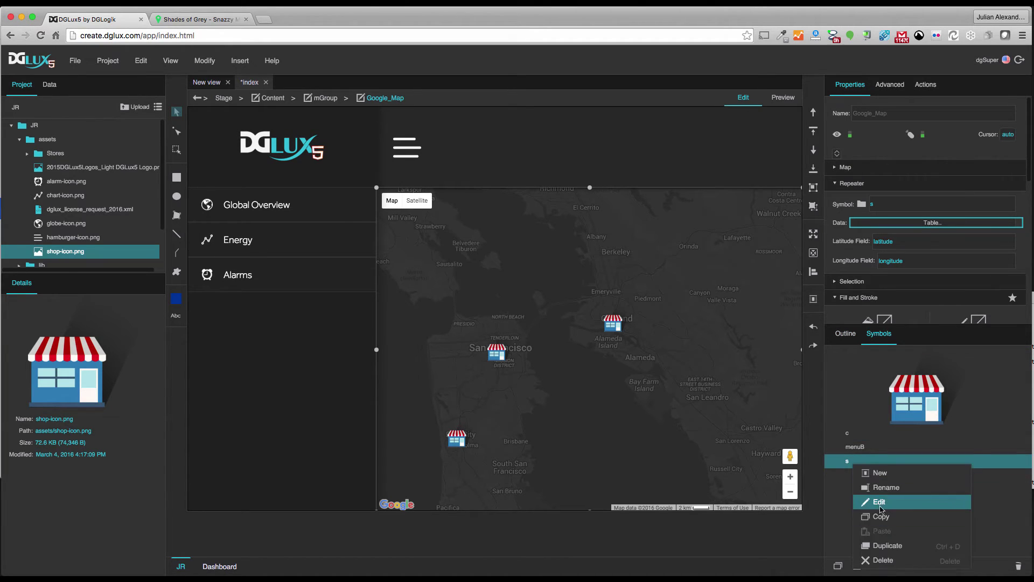
click(832, 491)
click(845, 334)
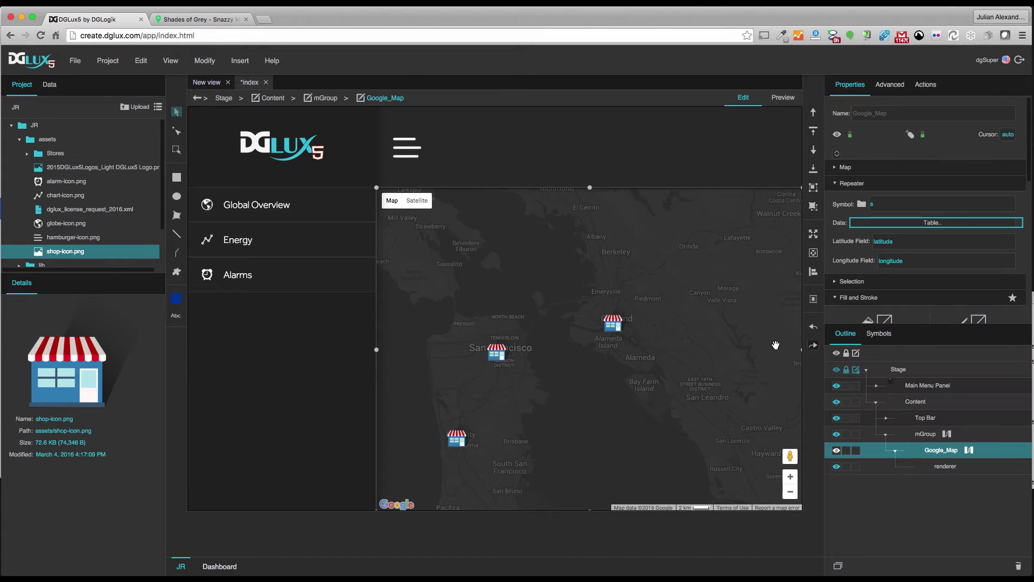
double_click(619, 324)
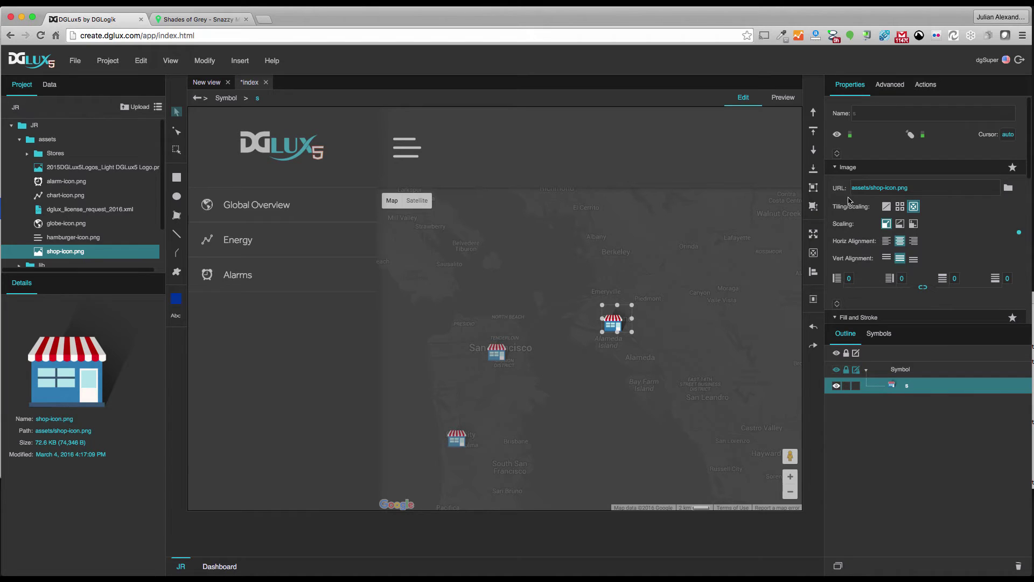
Give the shop icon an Events callout that uses the info box symbol c.
click(836, 168)
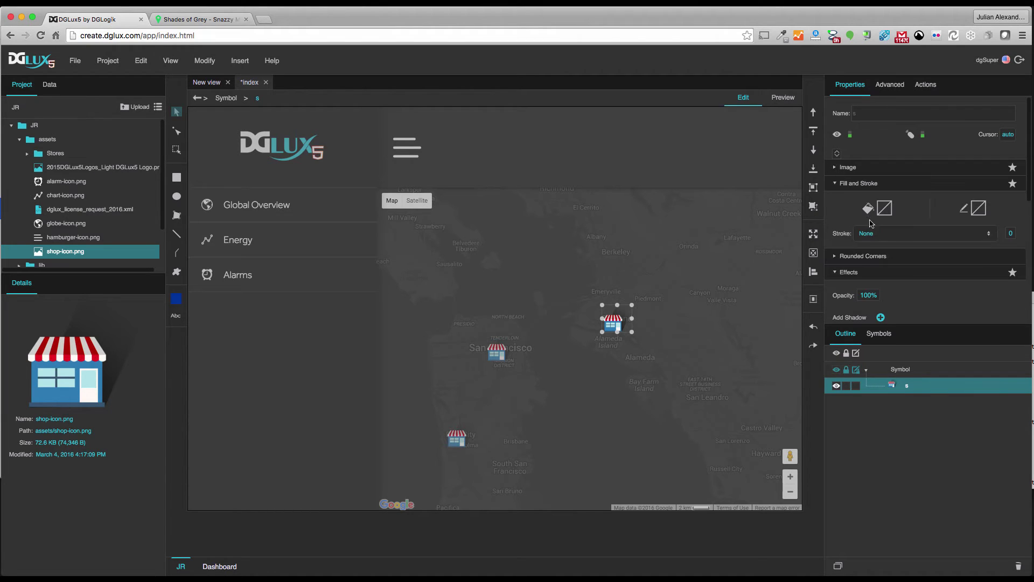
click(836, 272)
click(834, 184)
scroll(859, 256, down, 3)
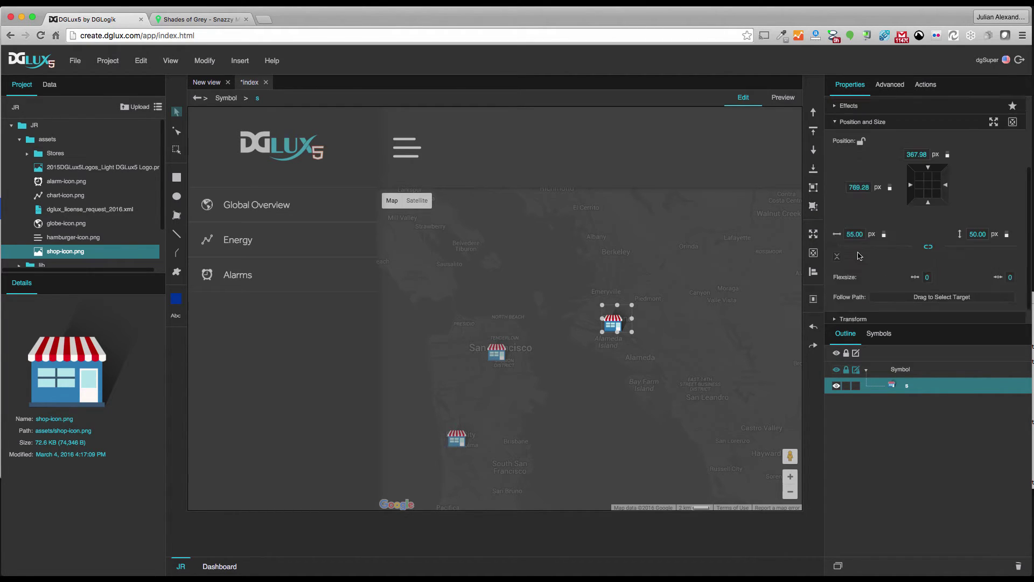
click(849, 315)
scroll(888, 302, down, 1)
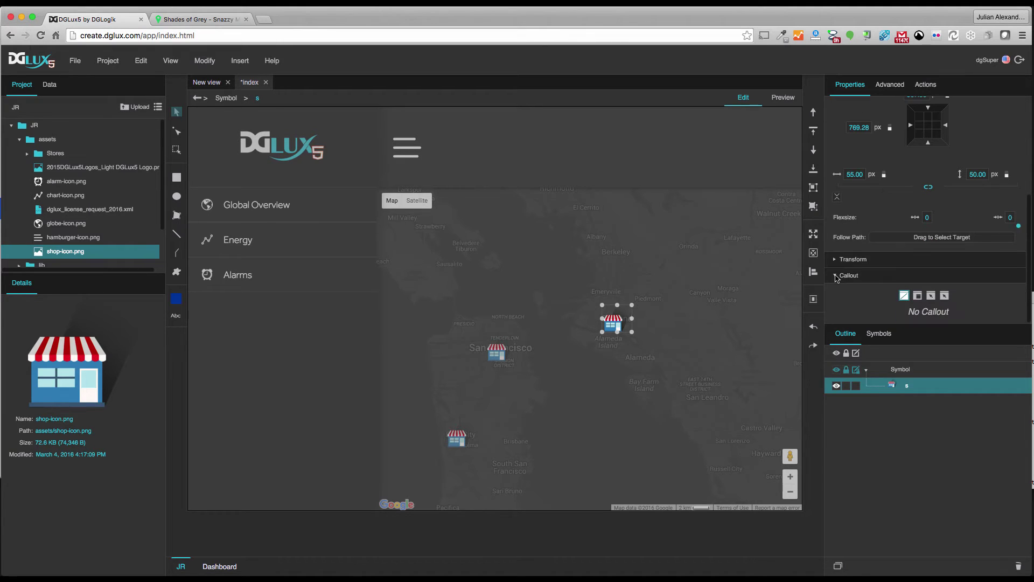
click(944, 297)
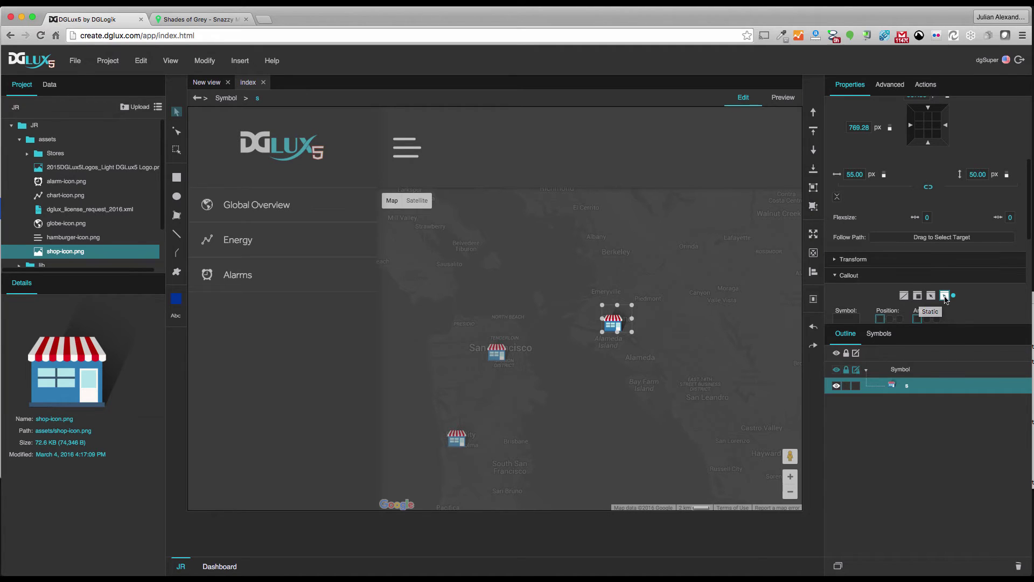
scroll(959, 300, down, 2)
scroll(960, 300, down, 1)
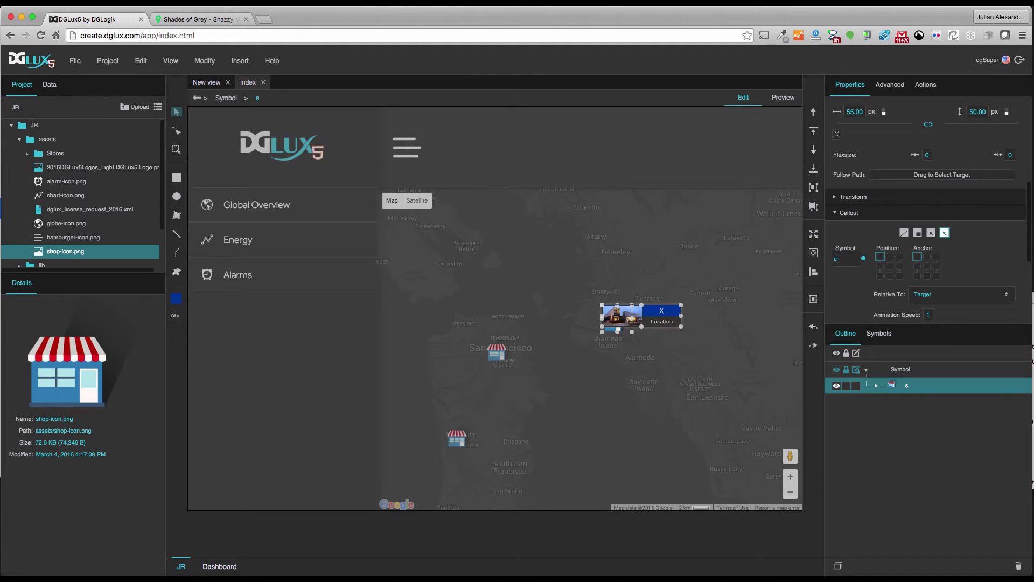
Set the callout's position to the icon's middle-right point and its anchor to the middle-left point.
click(880, 266)
click(919, 268)
click(918, 267)
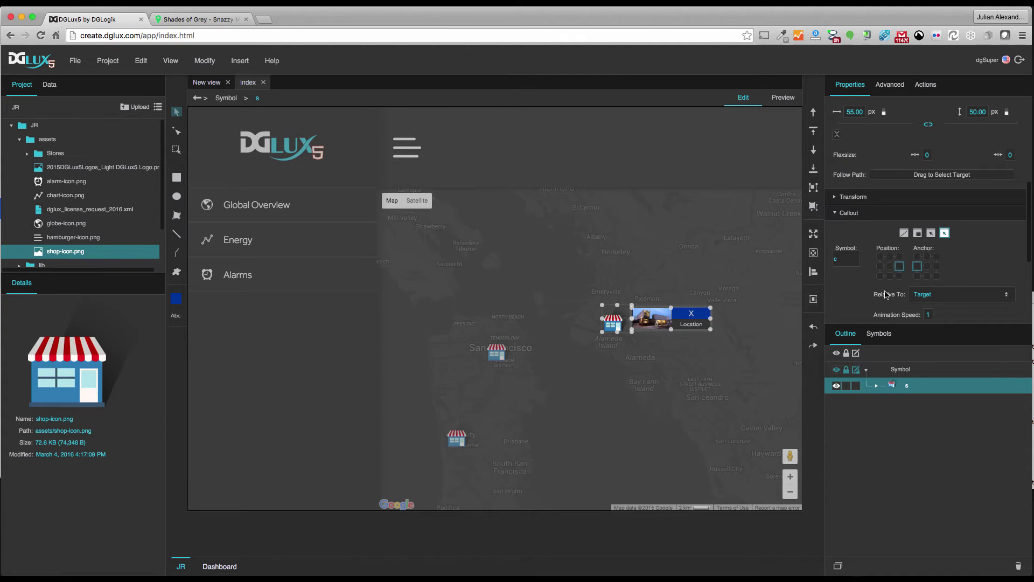
Review the callout options and test its show and hide triggers.
scroll(880, 294, down, 5)
scroll(880, 293, up, 5)
scroll(879, 293, down, 2)
scroll(882, 288, down, 2)
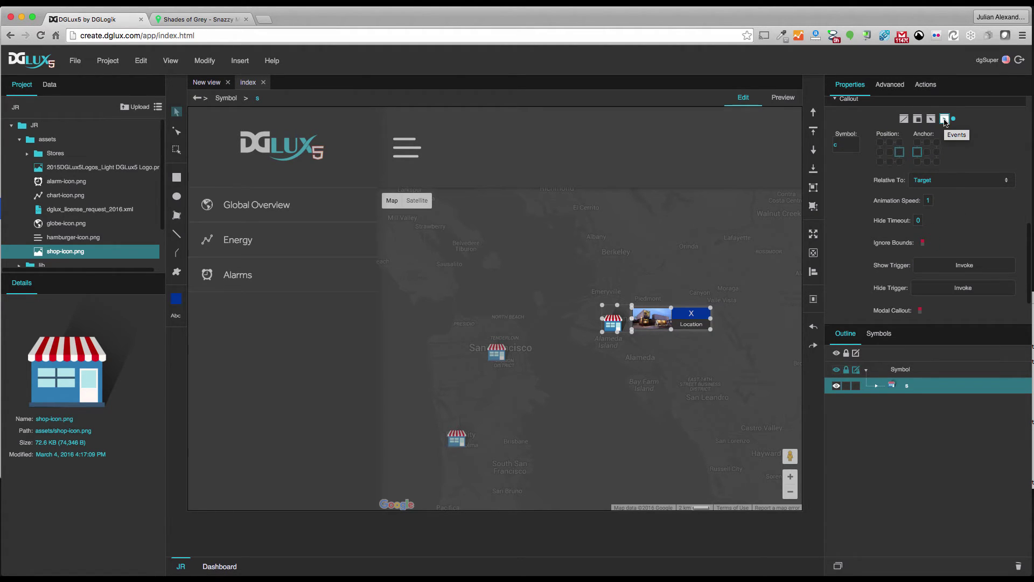
click(945, 120)
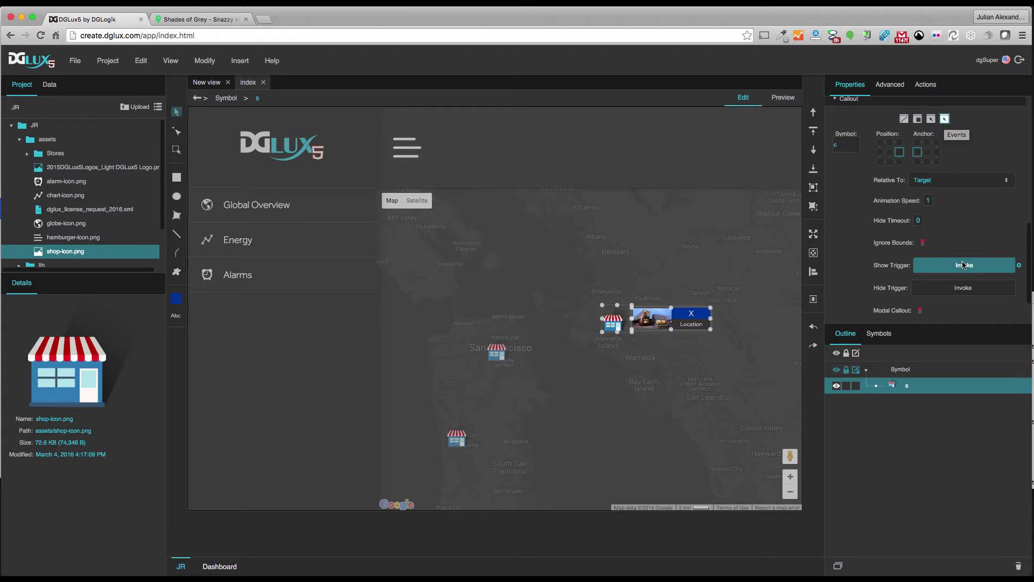
click(964, 265)
click(943, 288)
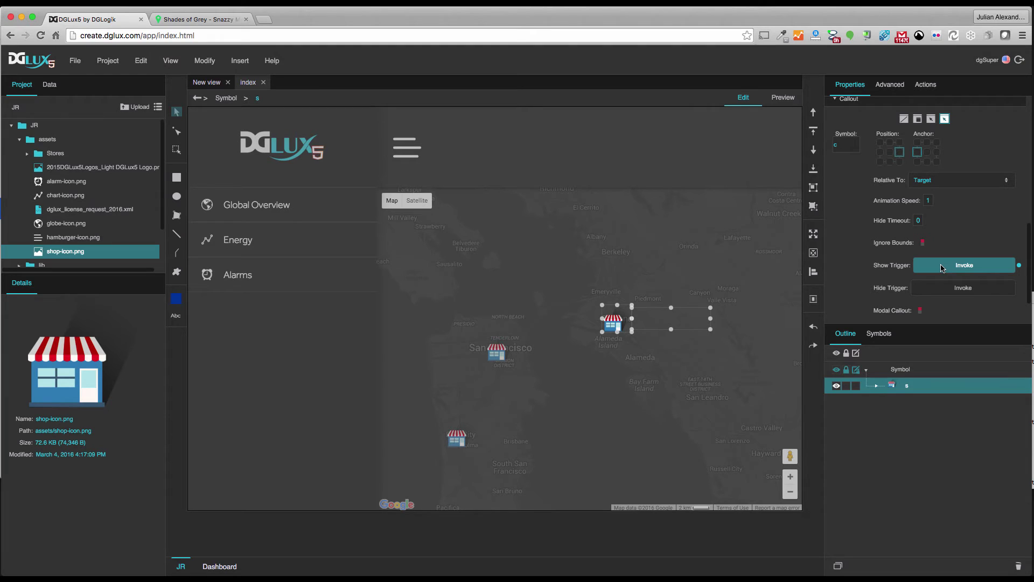
click(943, 267)
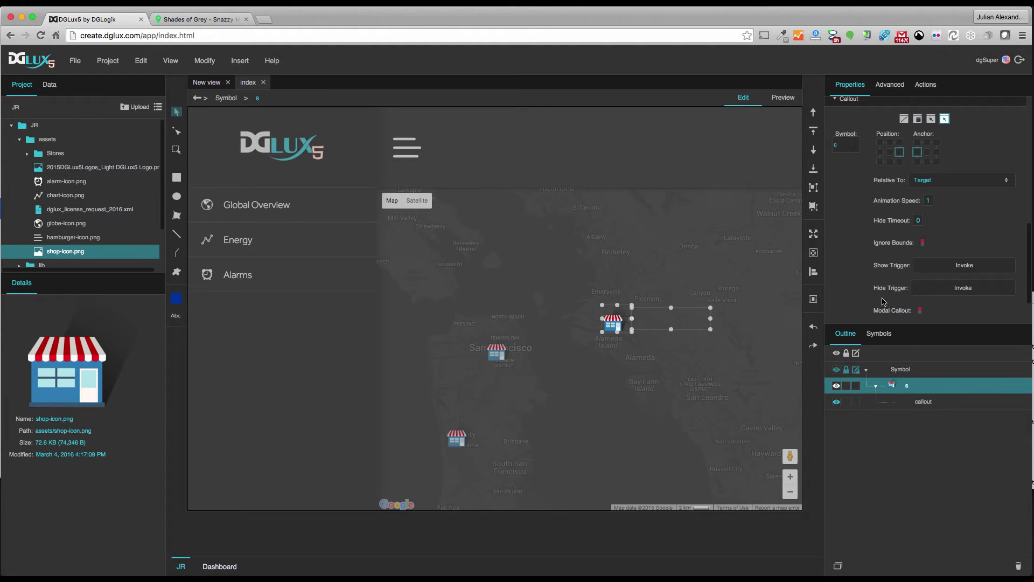
Bind the shop icon's OnClick event to its callout's Show Trigger, then leave the symbol.
scroll(884, 287, up, 10)
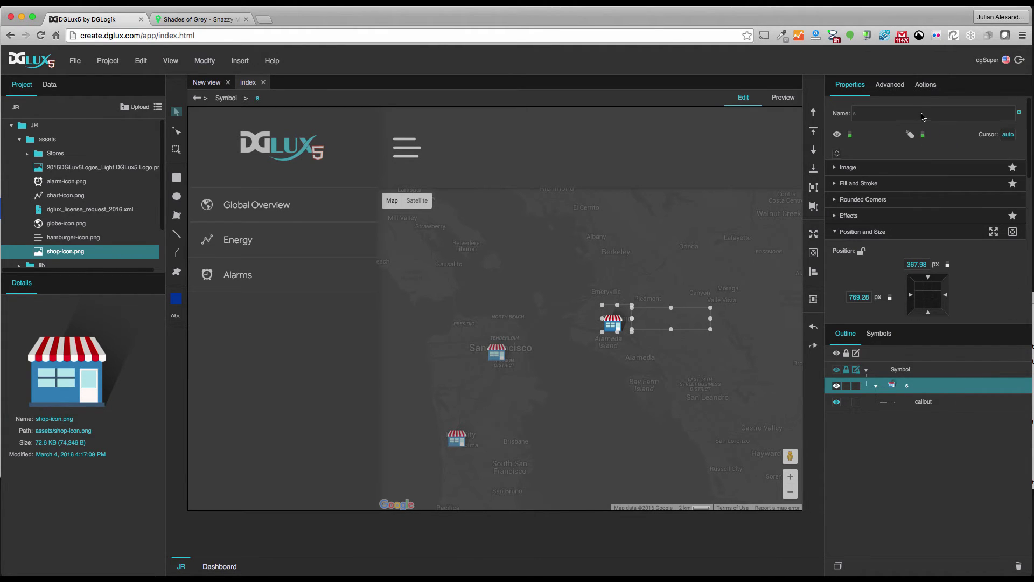
click(927, 85)
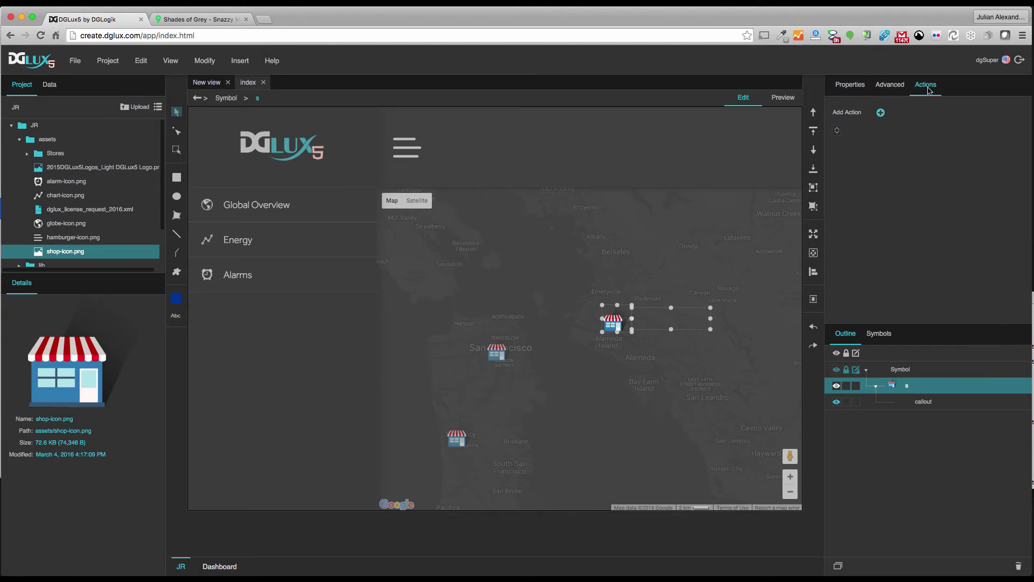
click(837, 131)
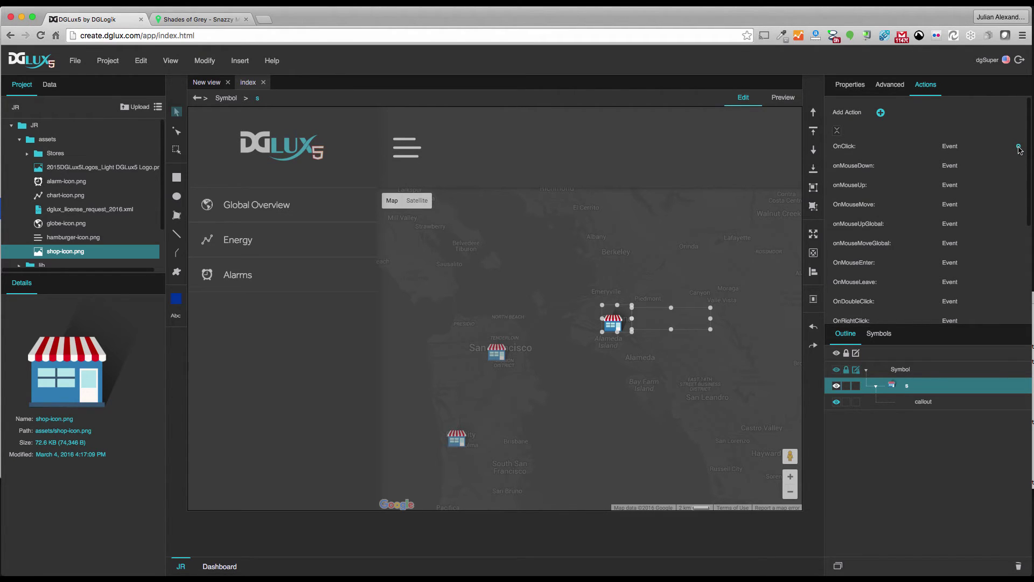
click(1020, 149)
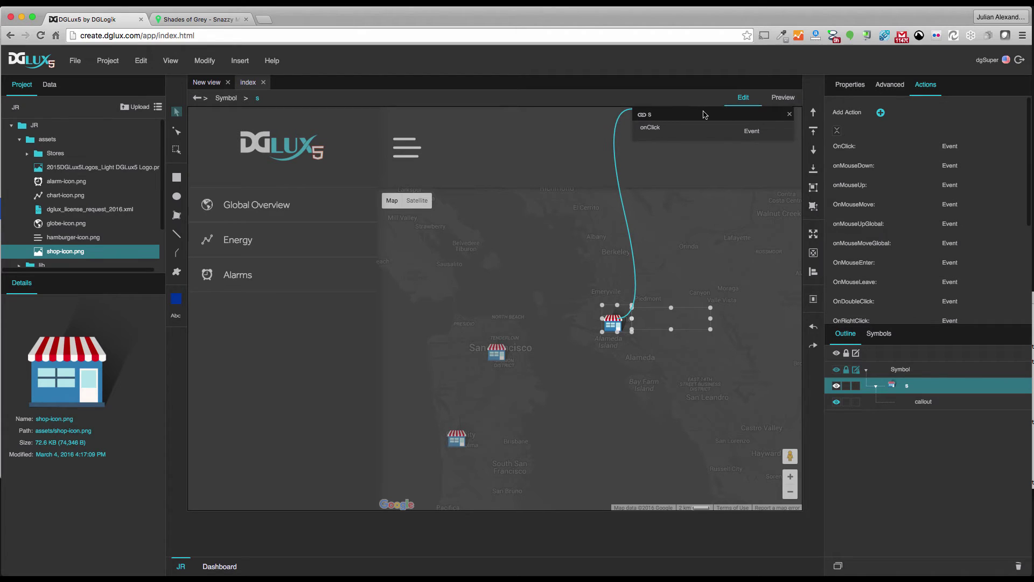
click(851, 84)
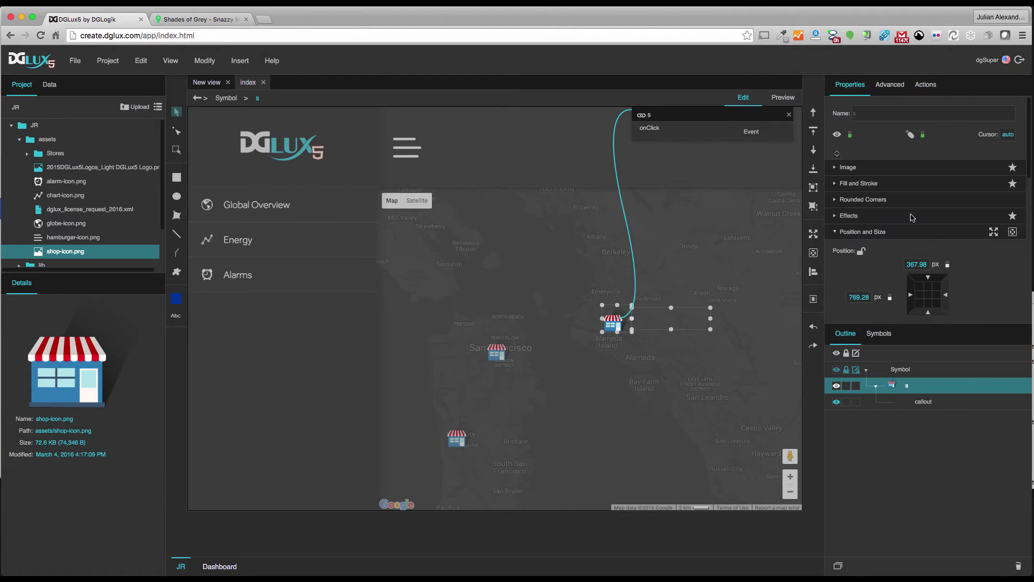
scroll(890, 230, down, 10)
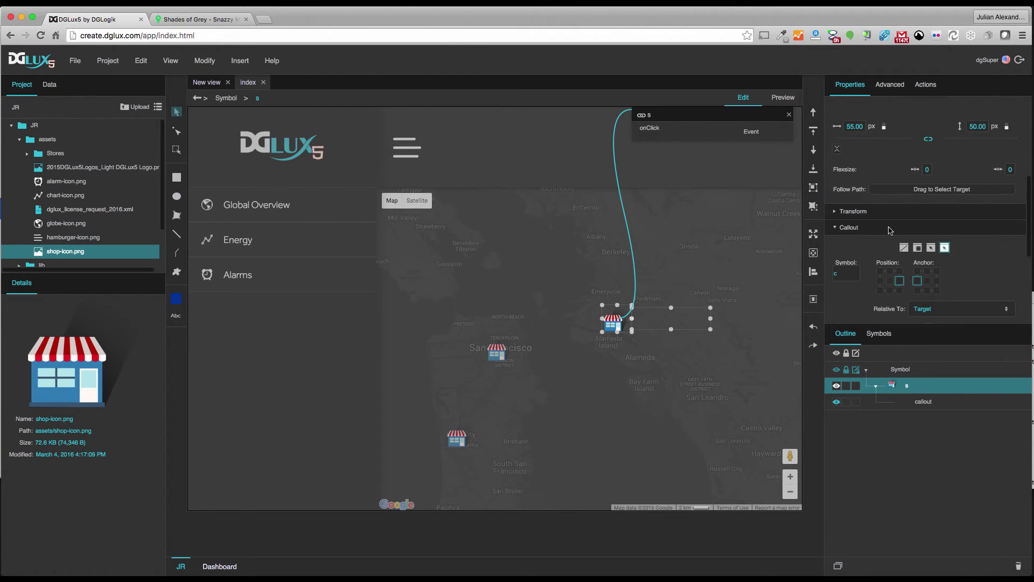
scroll(890, 230, down, 3)
mouse_move(781, 133)
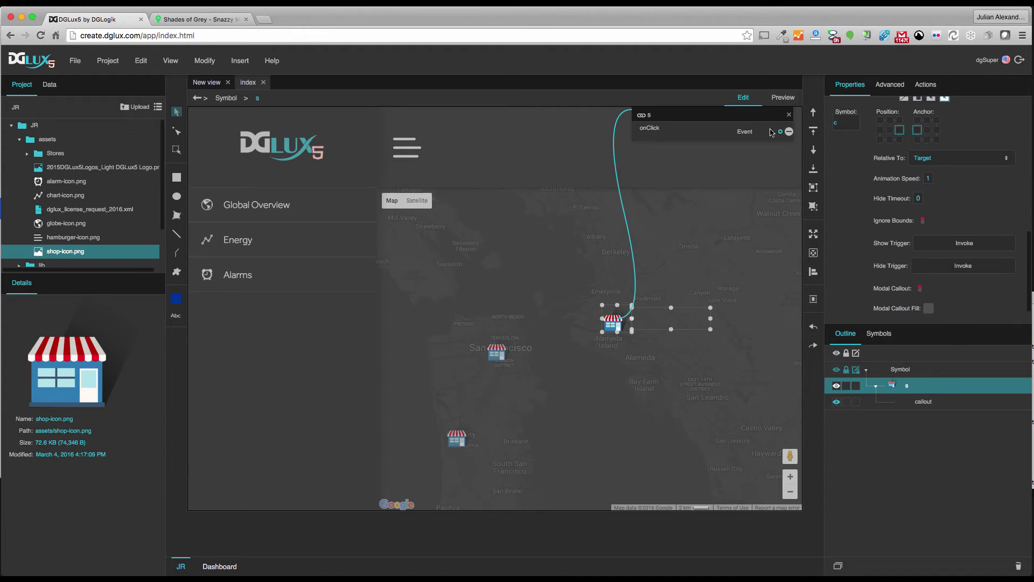
drag(781, 133, 949, 243)
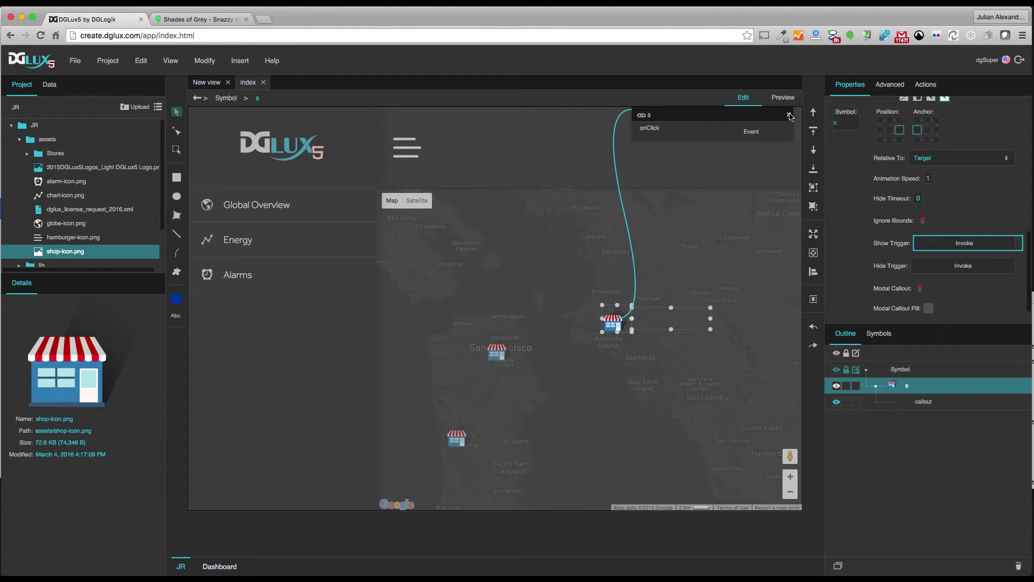
click(789, 115)
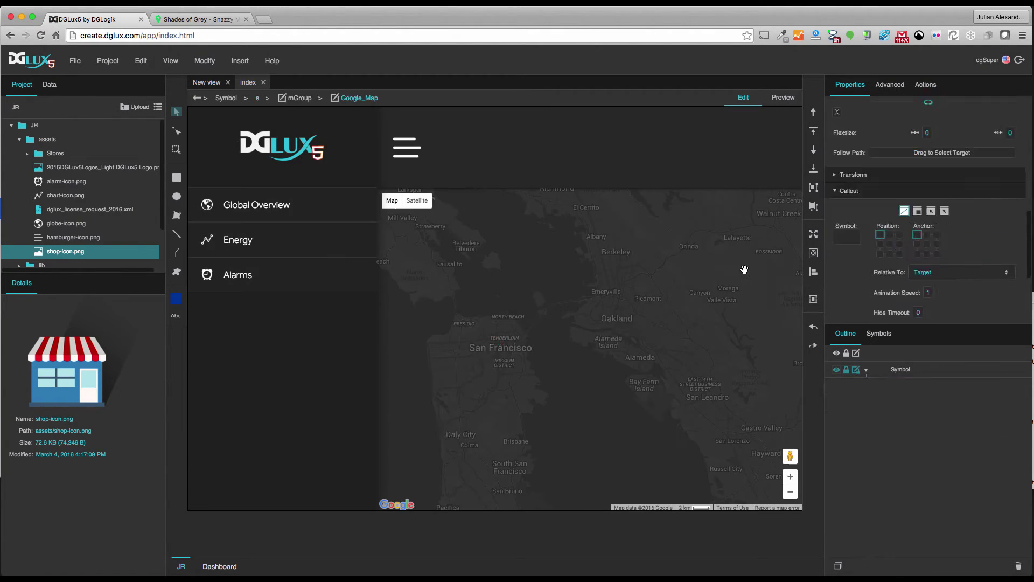
click(746, 272)
Preview the dashboard and open the info box of each of the three shop markers.
click(780, 100)
click(617, 322)
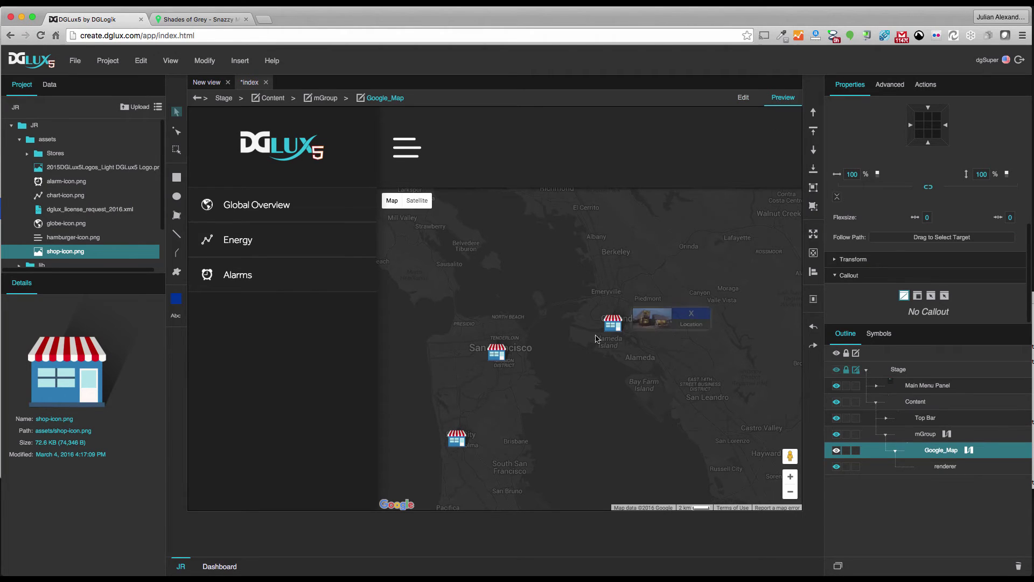
click(496, 352)
click(456, 440)
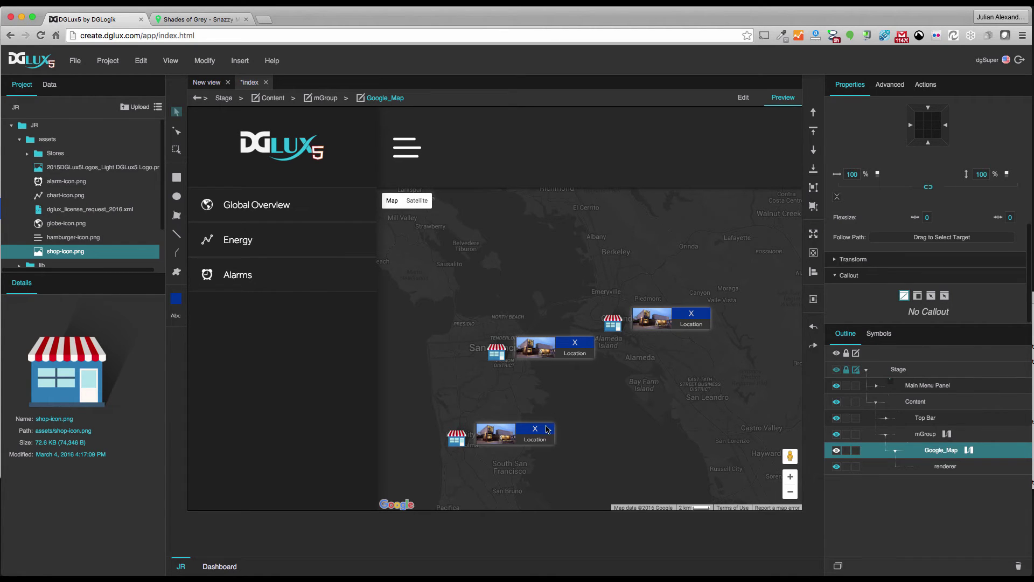
click(742, 103)
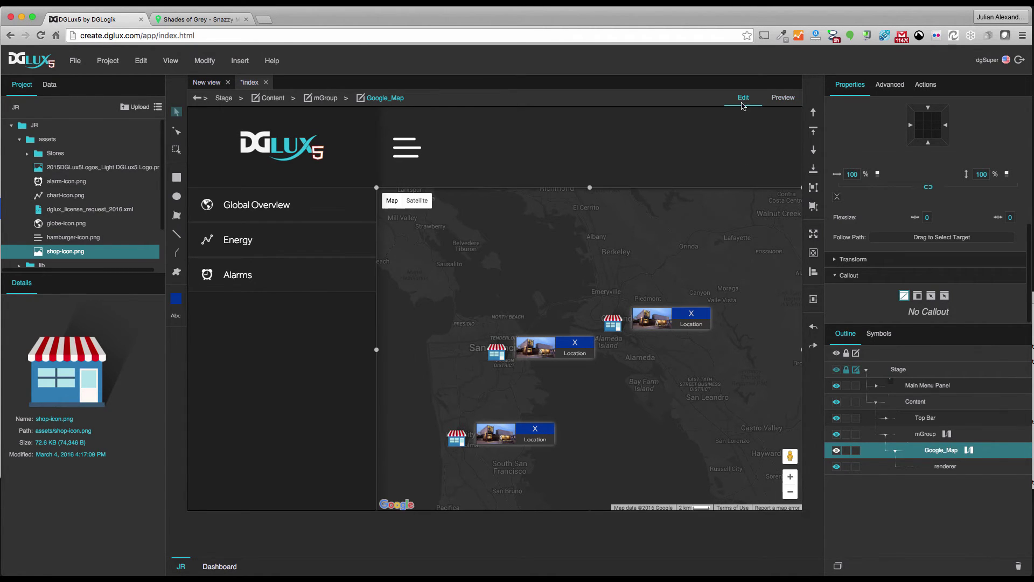
Open the info box symbol c inside the marker symbol and bring up its symbol parameters.
double_click(617, 326)
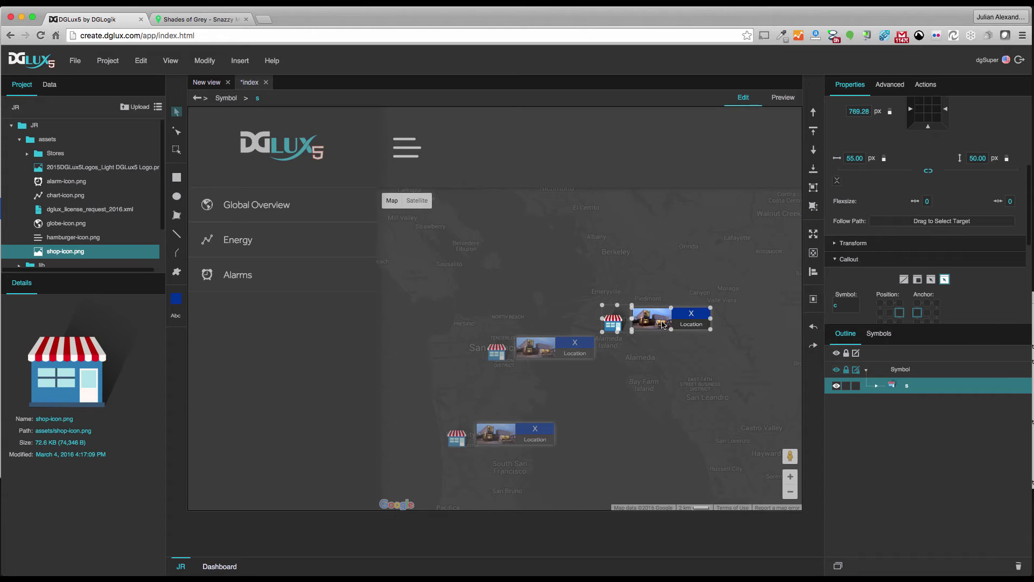
double_click(663, 325)
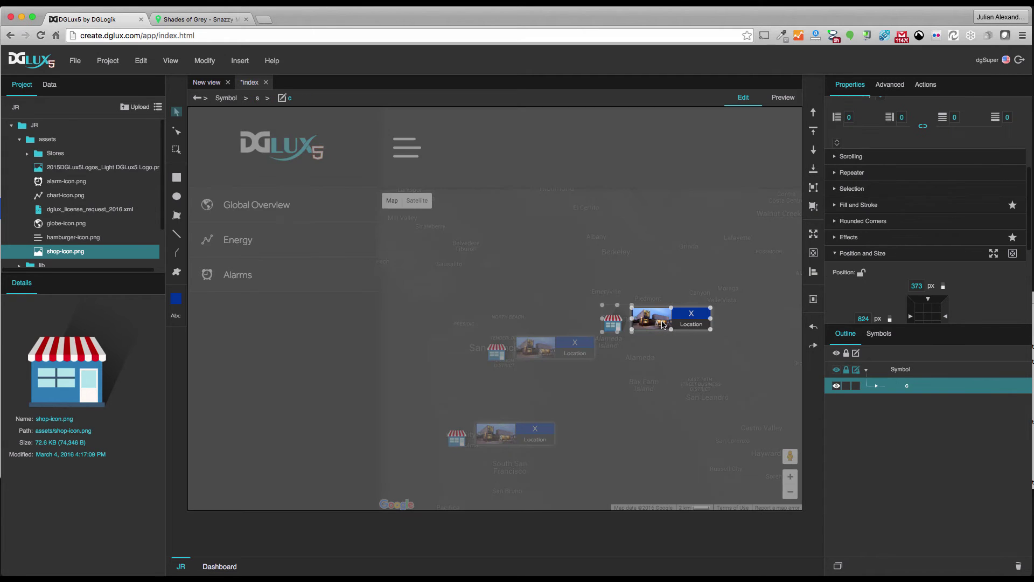
click(875, 386)
click(208, 62)
click(251, 194)
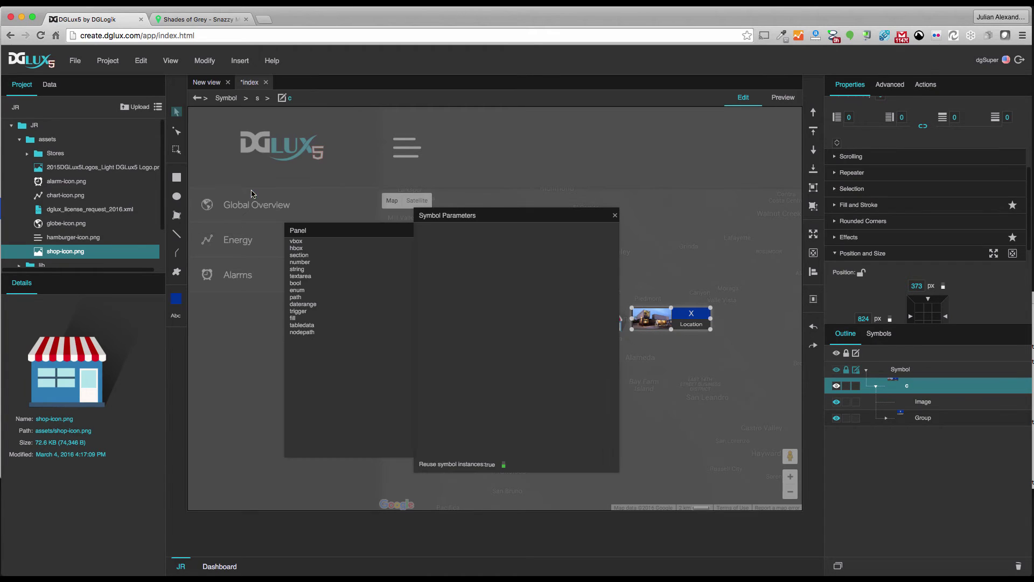
Add a string parameter named imagePath to the info box symbol.
drag(508, 216, 504, 215)
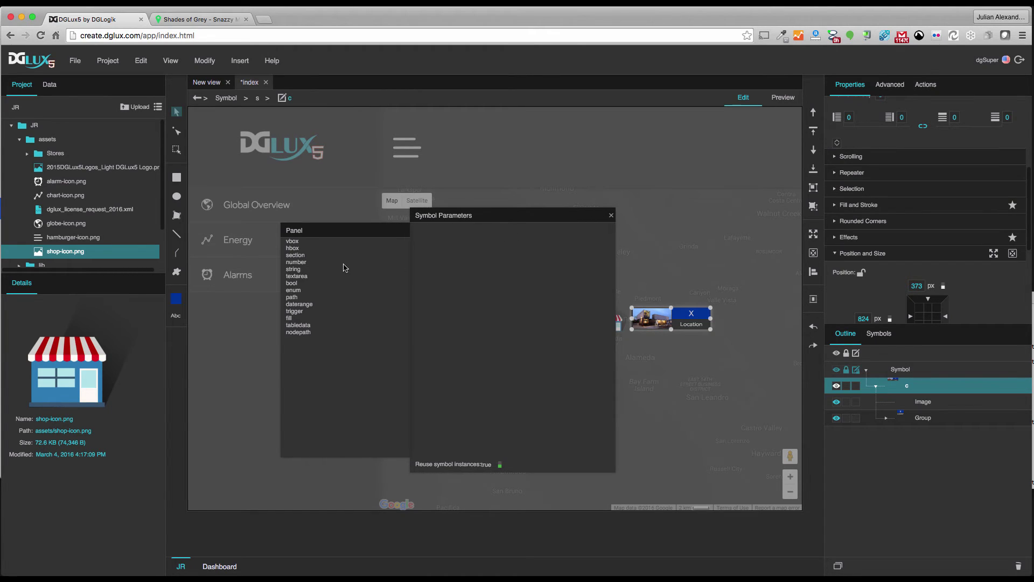
drag(325, 271, 430, 233)
double_click(430, 232)
text(imagePath)
Add a string parameter named finalLocation and a trigger parameter below imagePath.
drag(294, 269, 423, 254)
double_click(423, 251)
text(L)
text(inalLocation)
drag(302, 314, 452, 274)
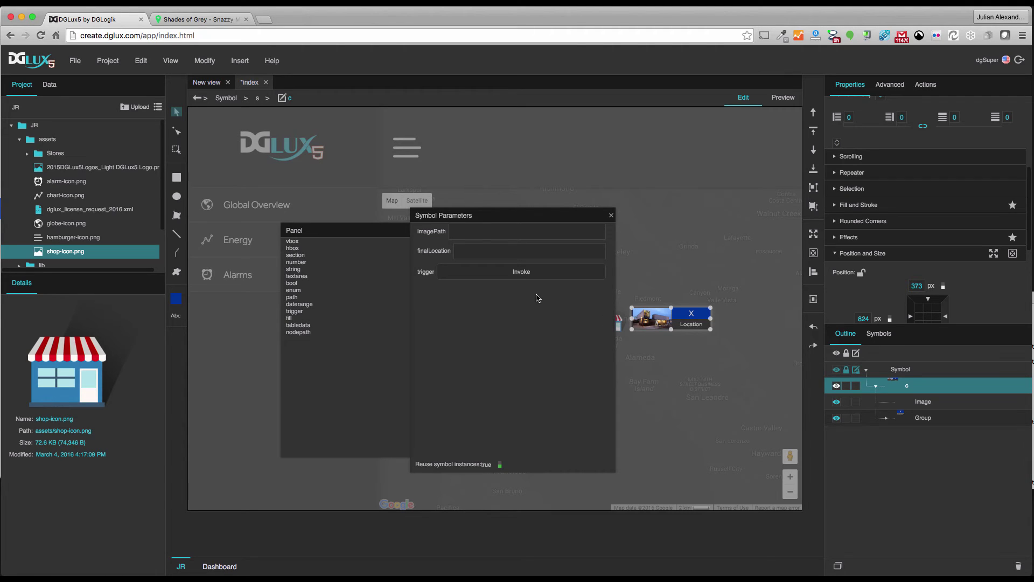
Bind the info box image's URL to the imagePath parameter and set imagePath to assets/Stores/store1.jpg.
click(902, 407)
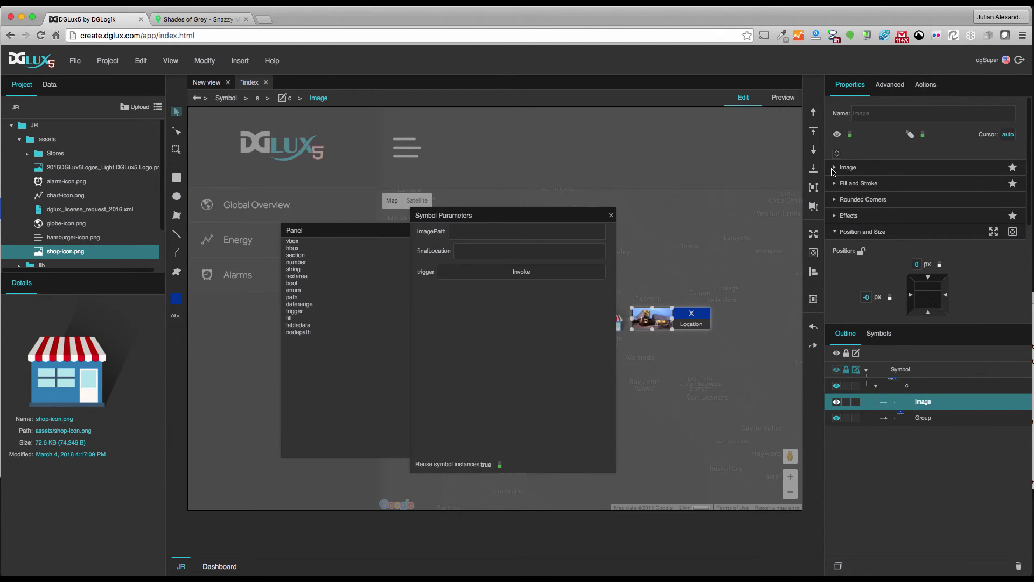
click(835, 169)
drag(609, 231, 927, 189)
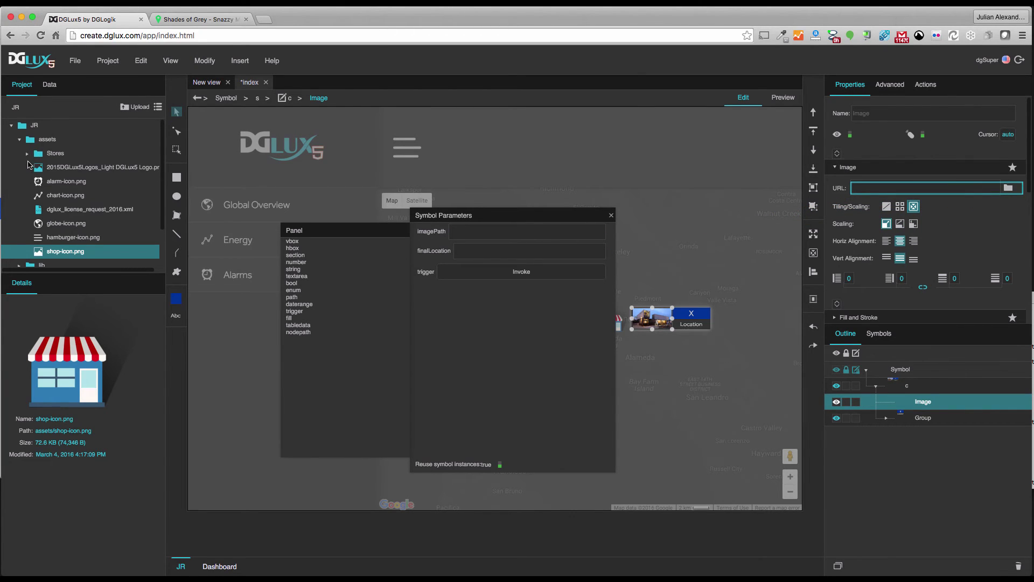
click(27, 154)
drag(69, 168, 485, 232)
Set the finalLocation parameter to Location and bind it to the text of Text1 in the info box group.
click(487, 251)
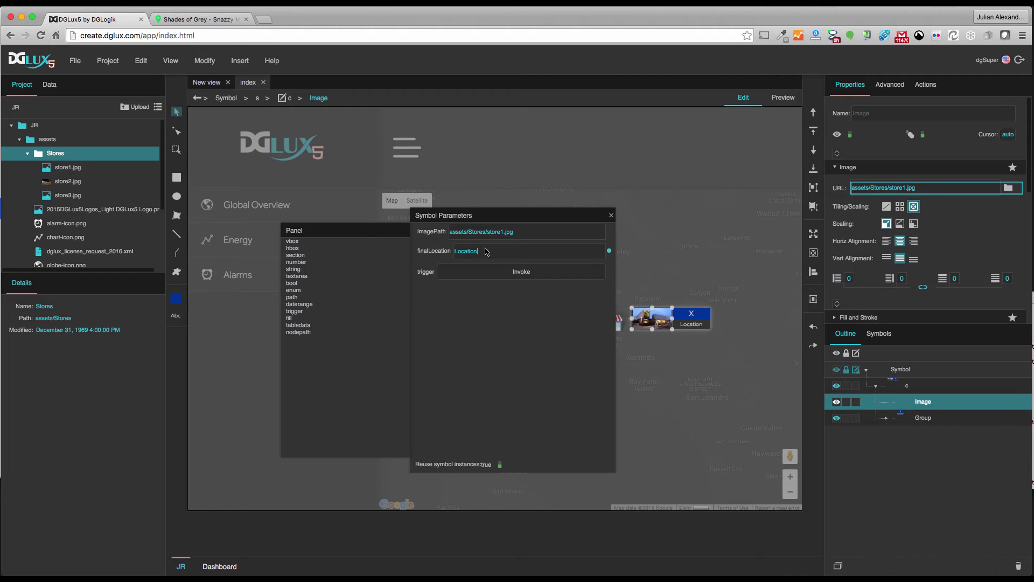
click(886, 418)
click(920, 452)
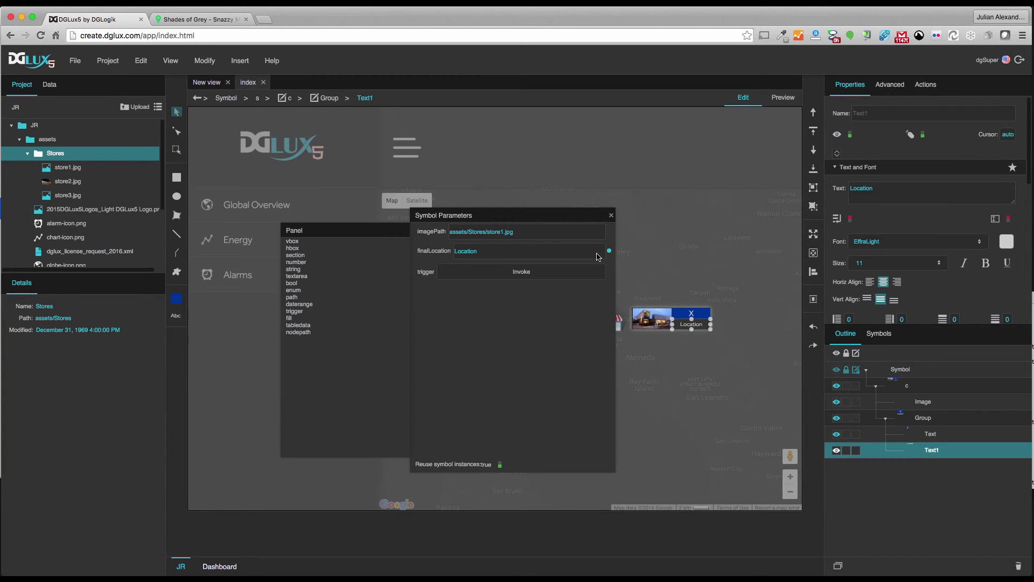
drag(609, 250, 924, 198)
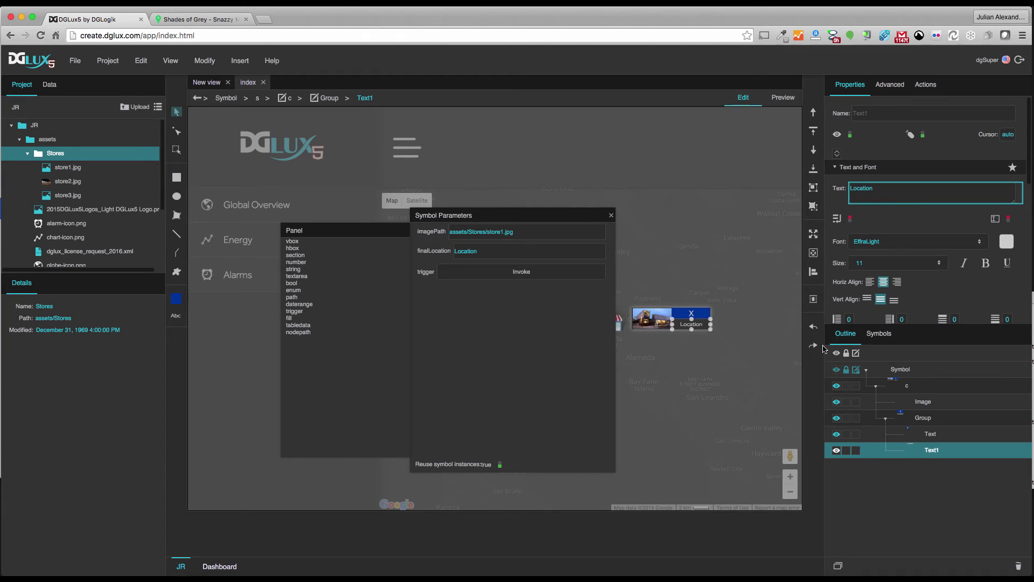
Bind the OnClick event of the X text to the trigger parameter and return to the marker symbol s.
click(931, 435)
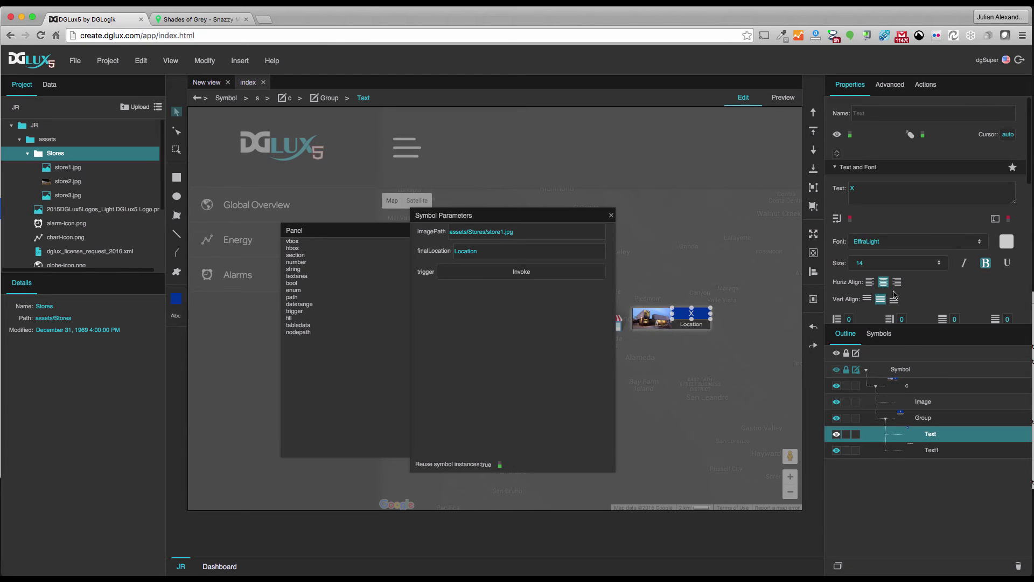
click(924, 86)
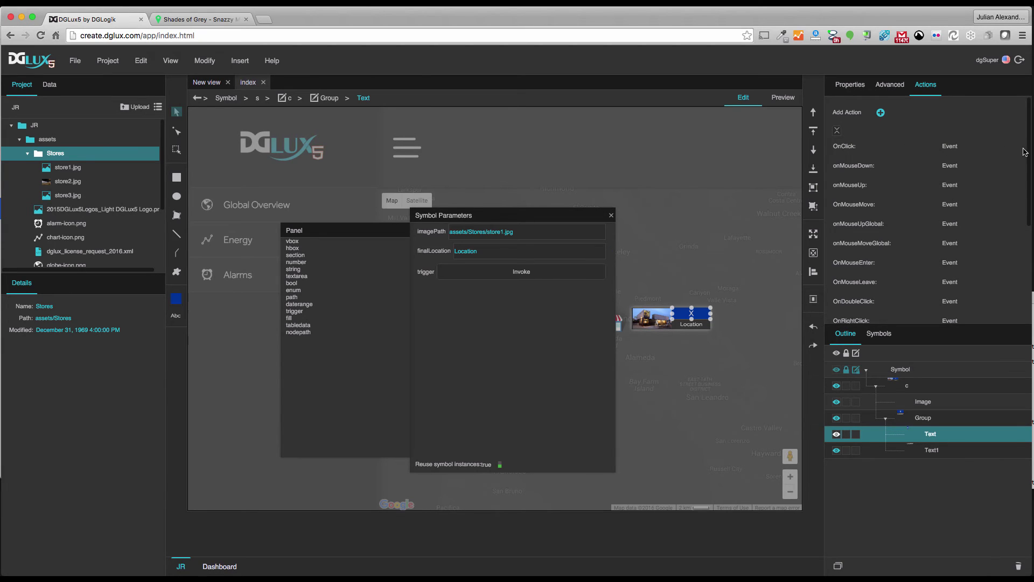
drag(1019, 147, 532, 278)
click(611, 215)
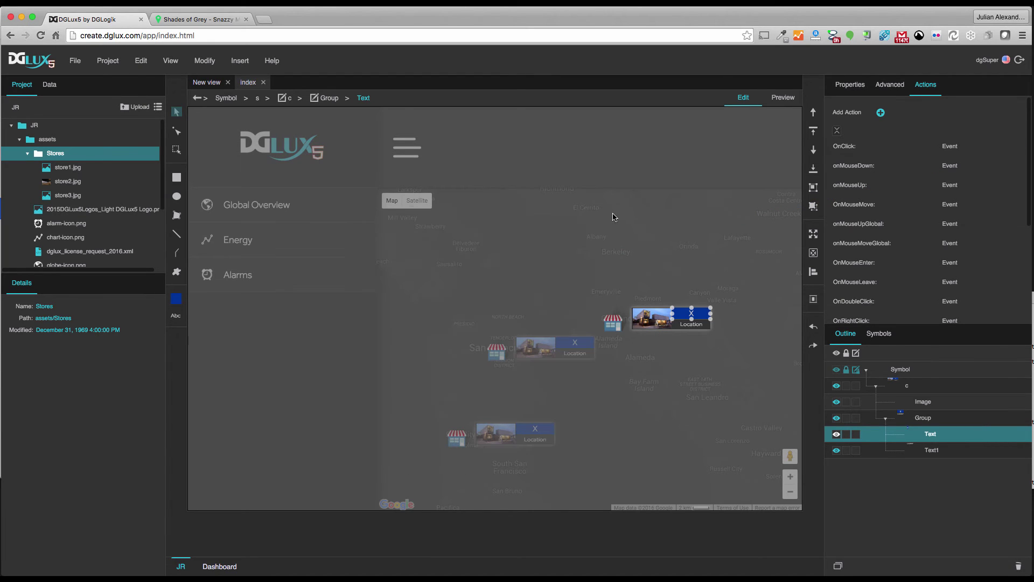
click(632, 348)
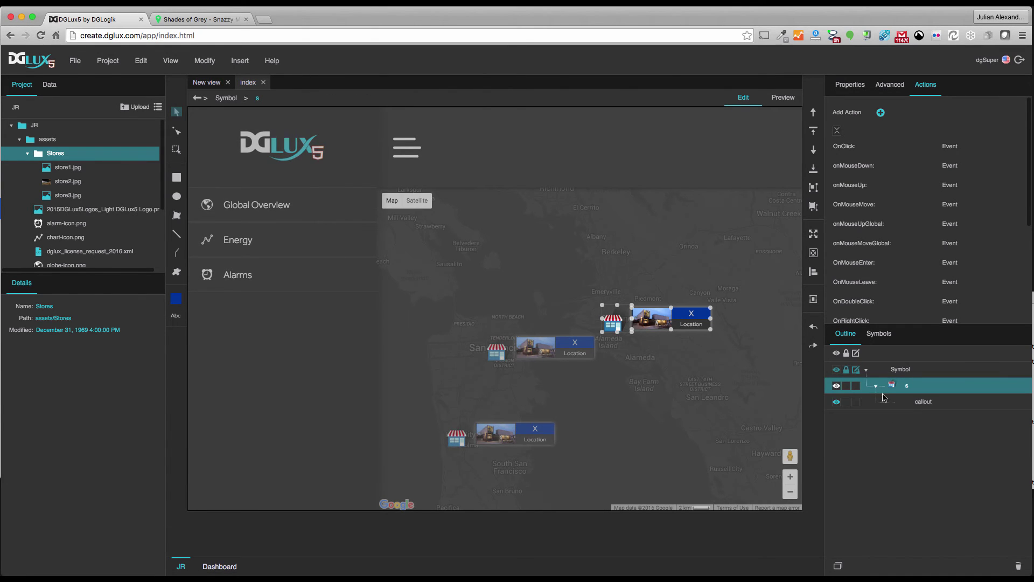
Bind the callout's trigger parameter to the Hide Trigger in the callout properties of marker s.
click(923, 402)
click(851, 85)
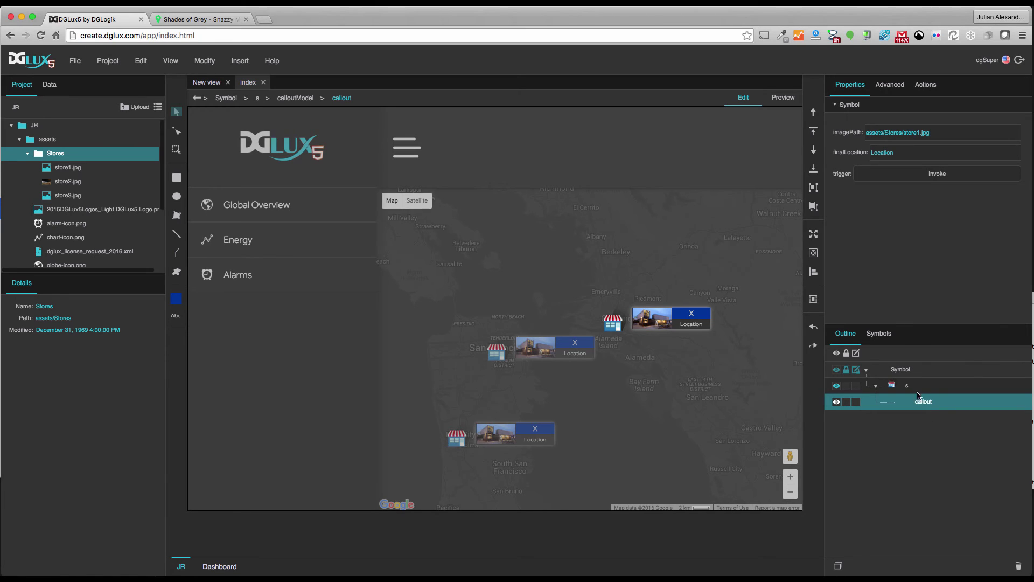
click(1025, 175)
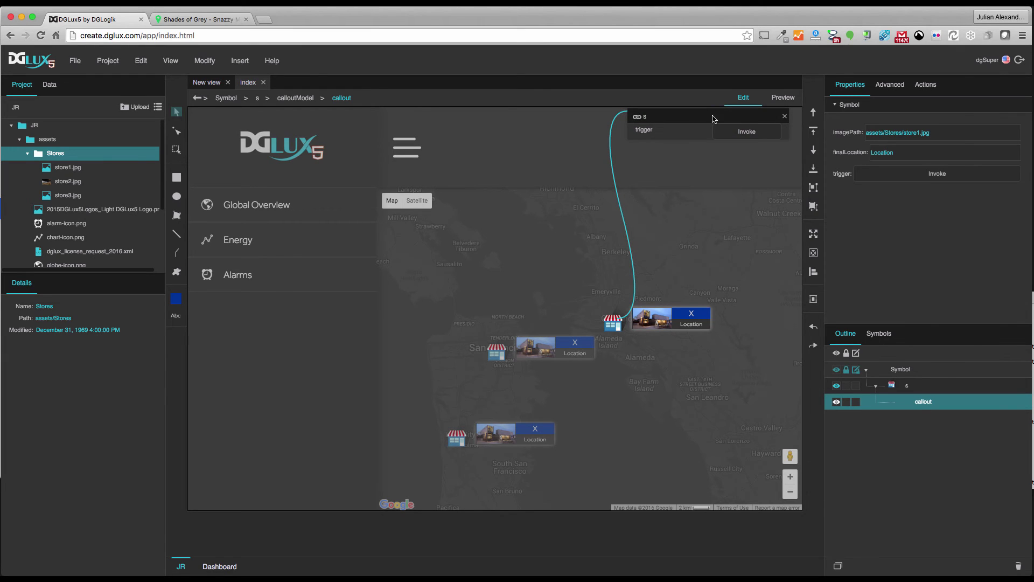
drag(710, 114, 694, 112)
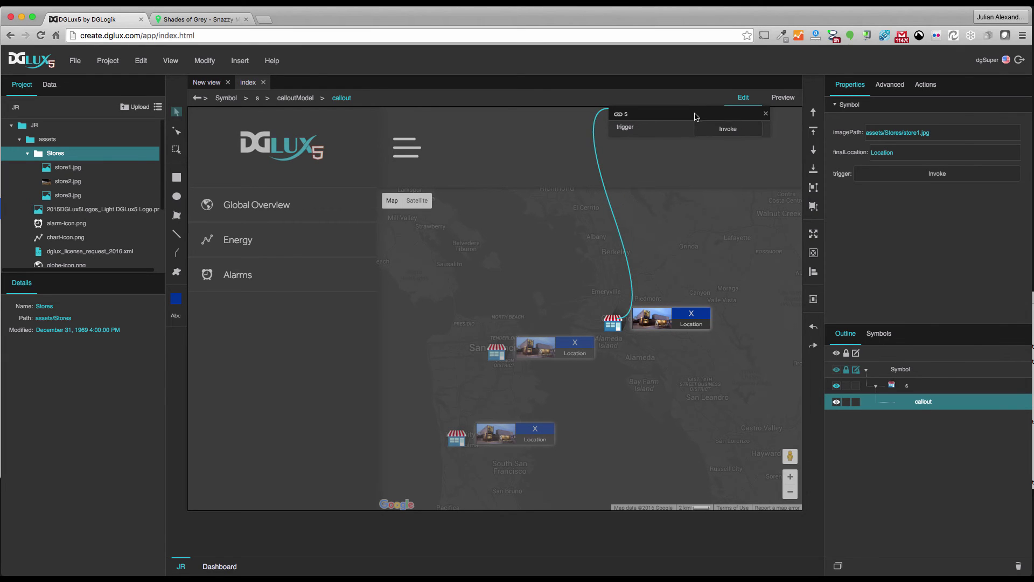
click(901, 386)
scroll(865, 239, down, 10)
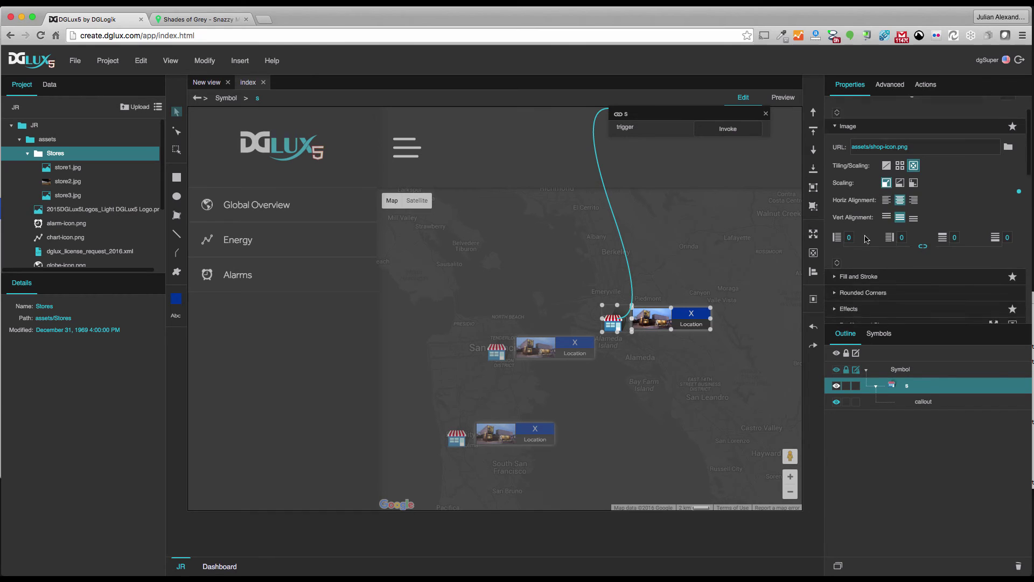
scroll(864, 239, down, 5)
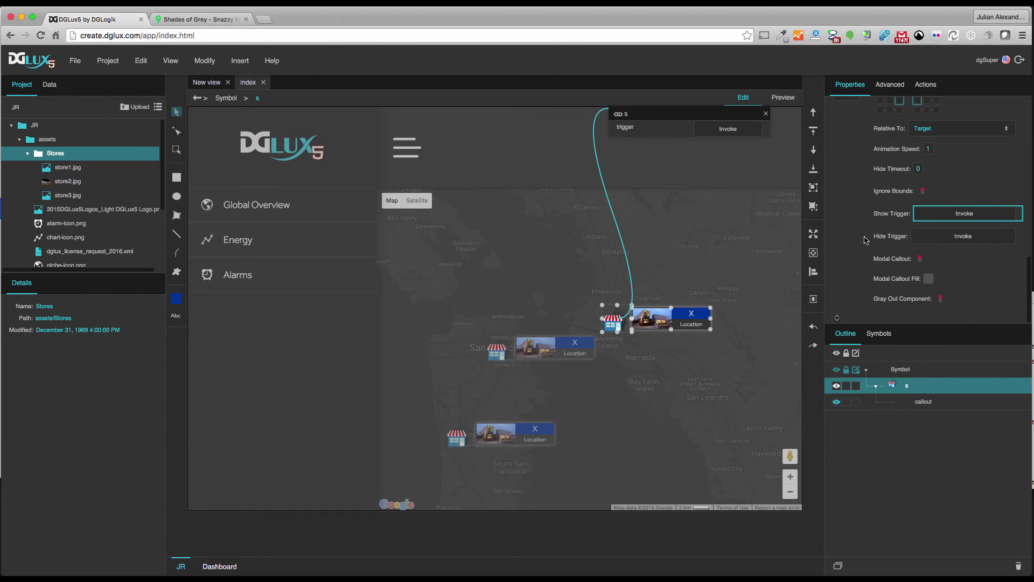
mouse_move(759, 131)
drag(766, 128, 969, 240)
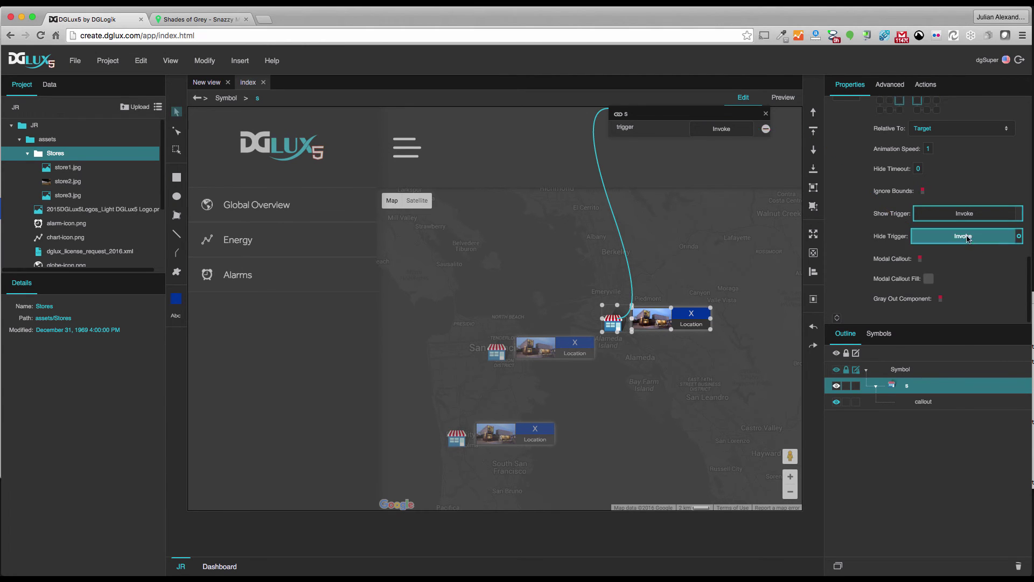
click(766, 114)
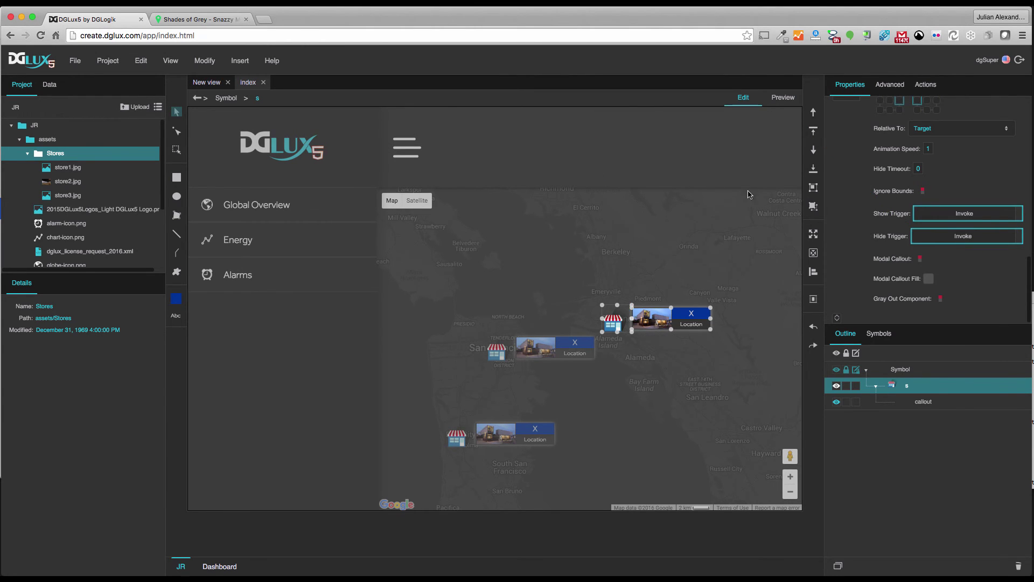
Leave the marker symbol, preview the dashboard and open the info boxes of the shop markers.
click(731, 233)
click(783, 99)
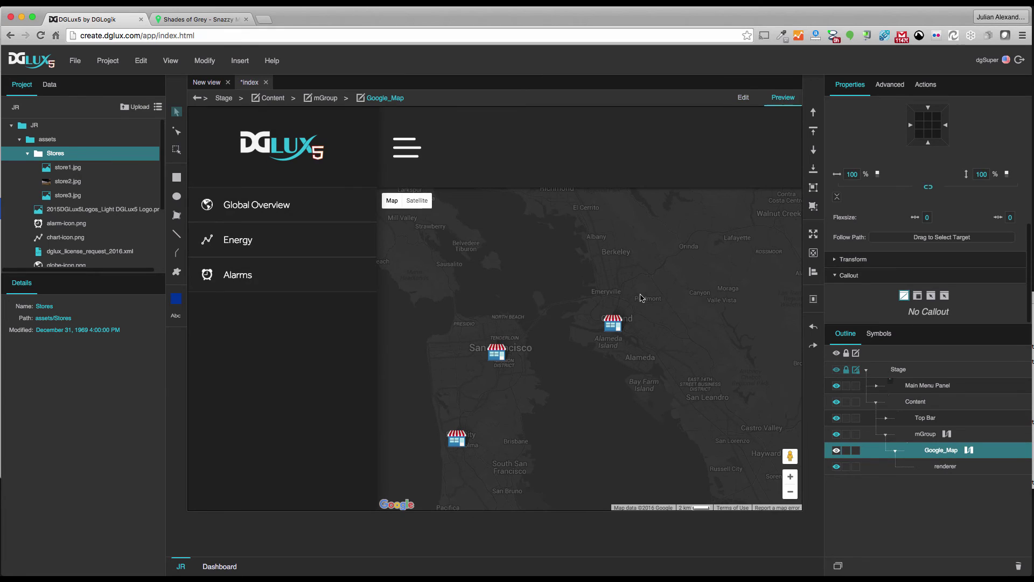
click(608, 329)
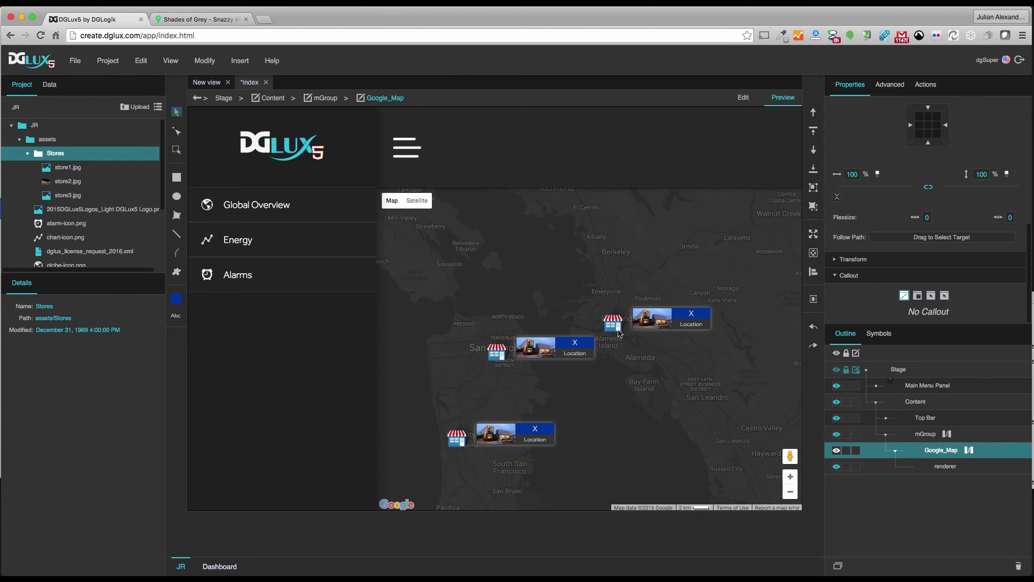
Examine the output table of the csvParser block in the Google_Map dataflow for the location and pic columns.
click(967, 451)
click(375, 326)
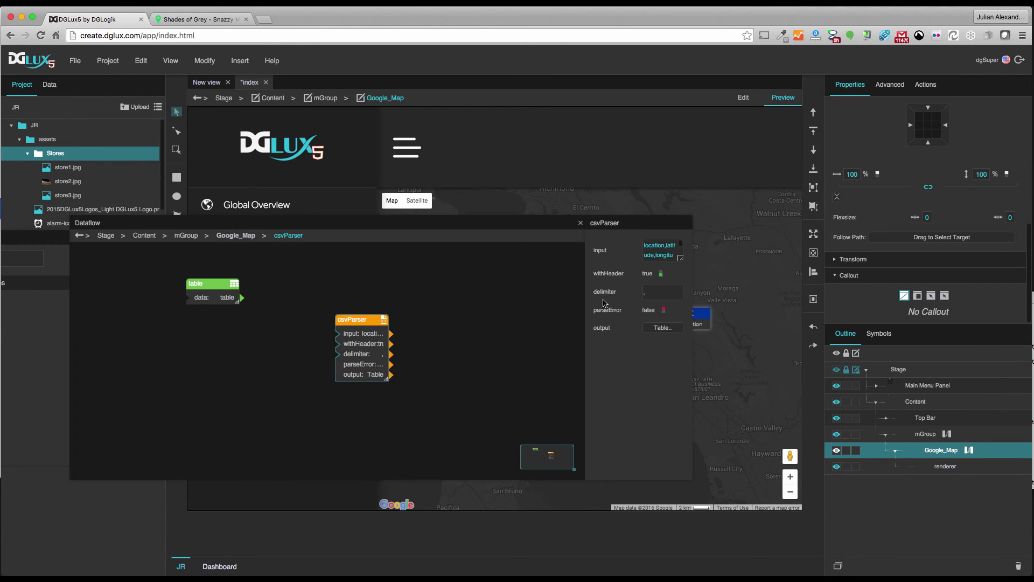
click(662, 327)
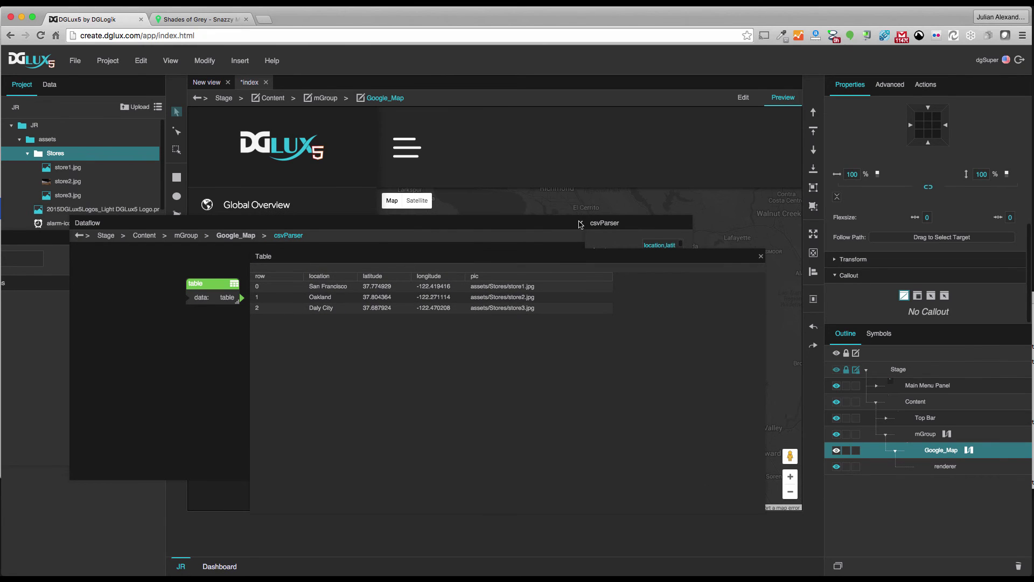
drag(607, 261, 364, 278)
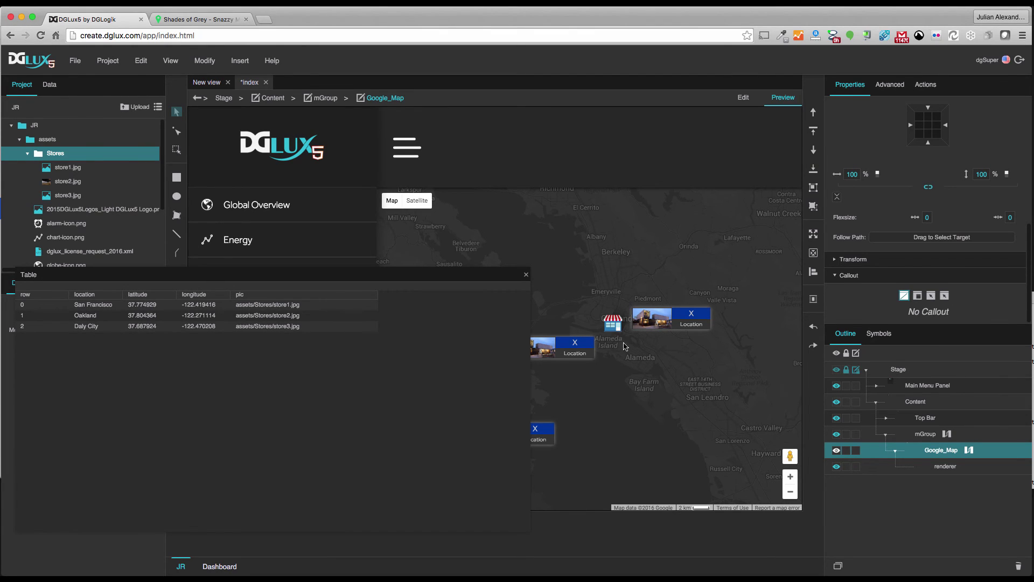
click(525, 274)
Return to editing, open the map's marker symbol s and bring up its symbol parameters.
click(744, 106)
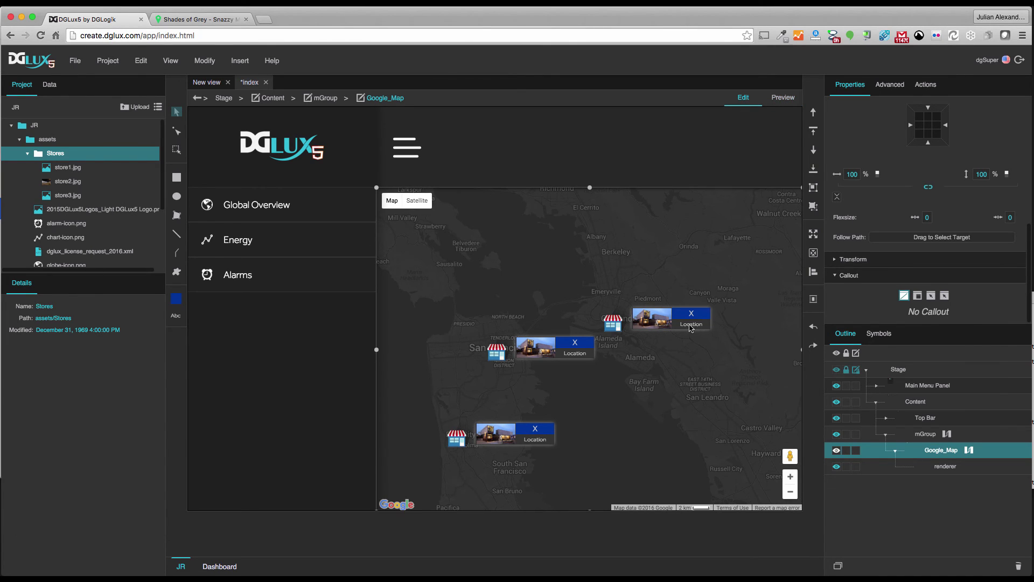
click(935, 466)
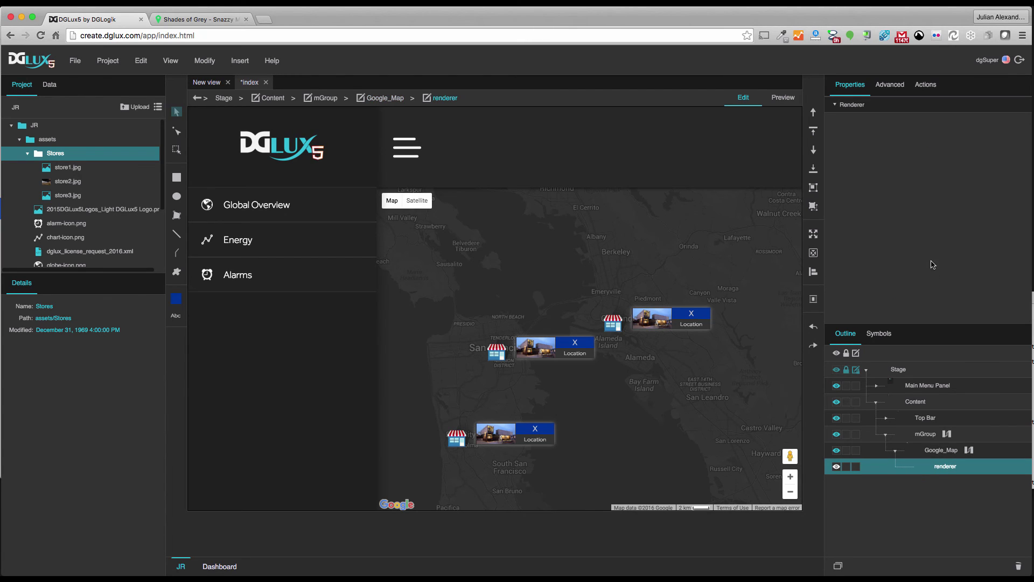
click(927, 452)
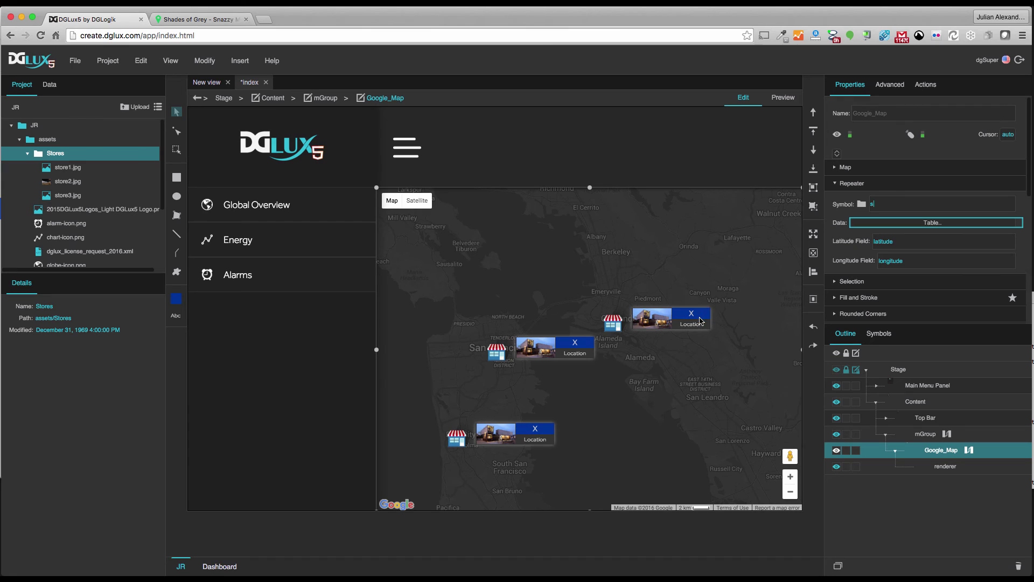
double_click(613, 325)
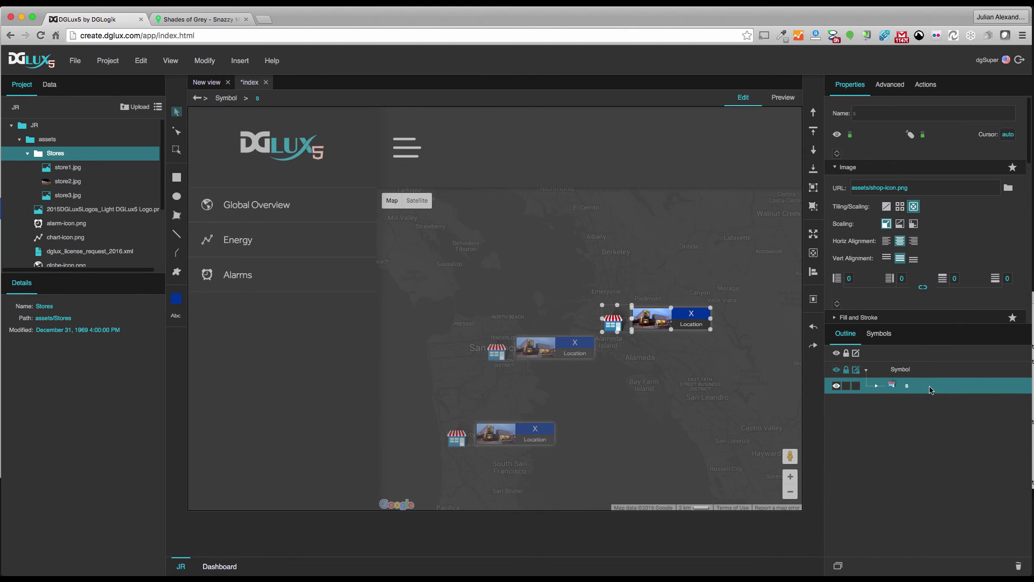
click(876, 385)
click(205, 61)
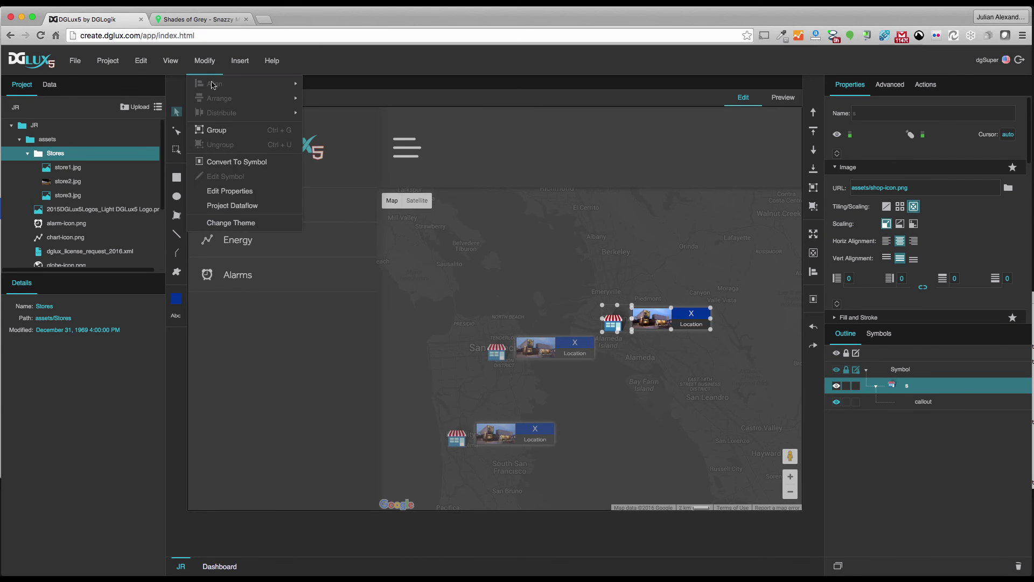
click(217, 190)
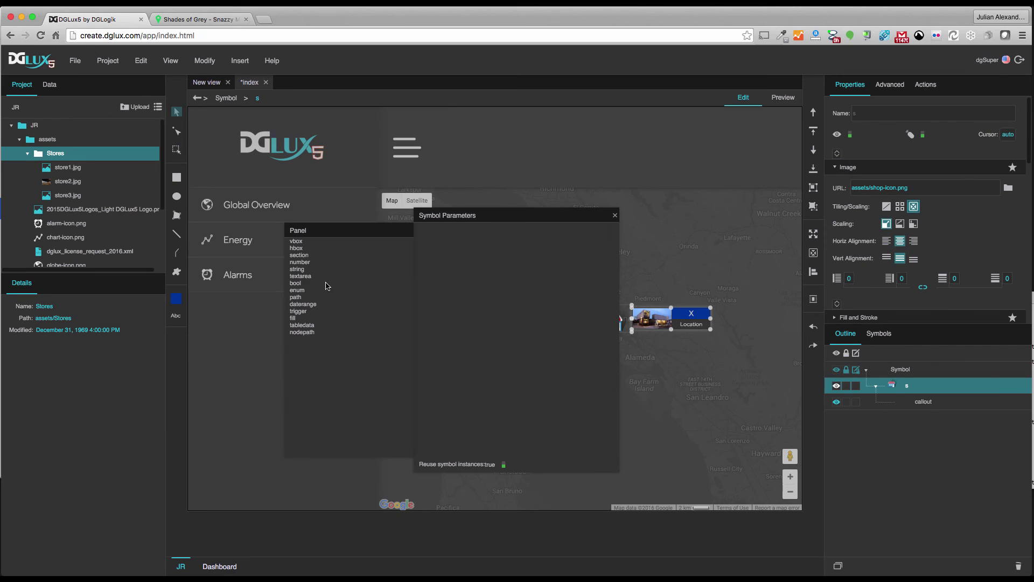
Add two string parameters named imagePath and LocationPassThrough to the marker symbol.
drag(297, 269, 464, 245)
drag(293, 272, 438, 269)
double_click(429, 233)
text(image)
double_click(430, 251)
text(Loc)
Bind the callout's imagePath to the marker's imagePath parameter and its finalLocation to LocationPassThrough.
click(911, 402)
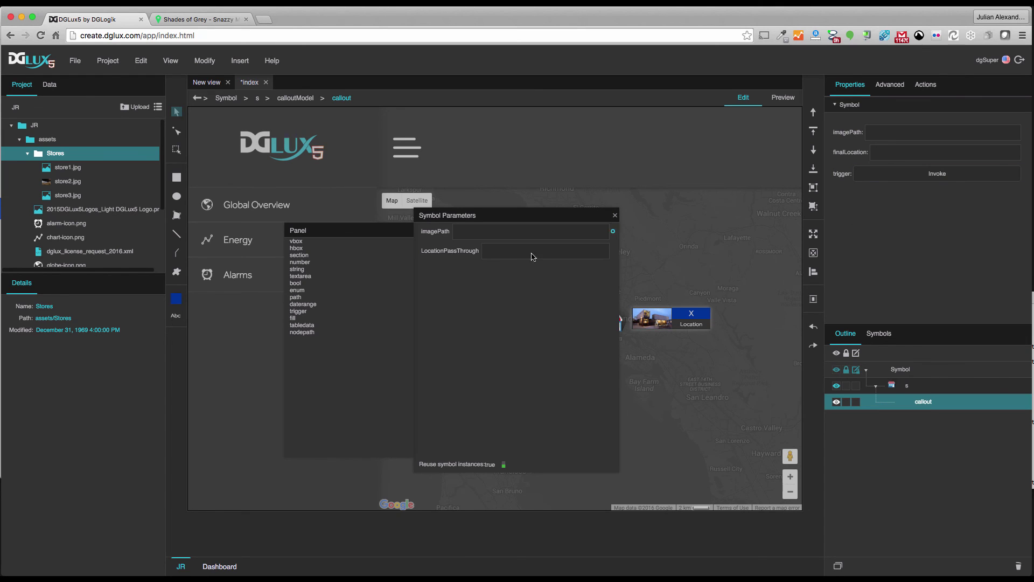
click(886, 384)
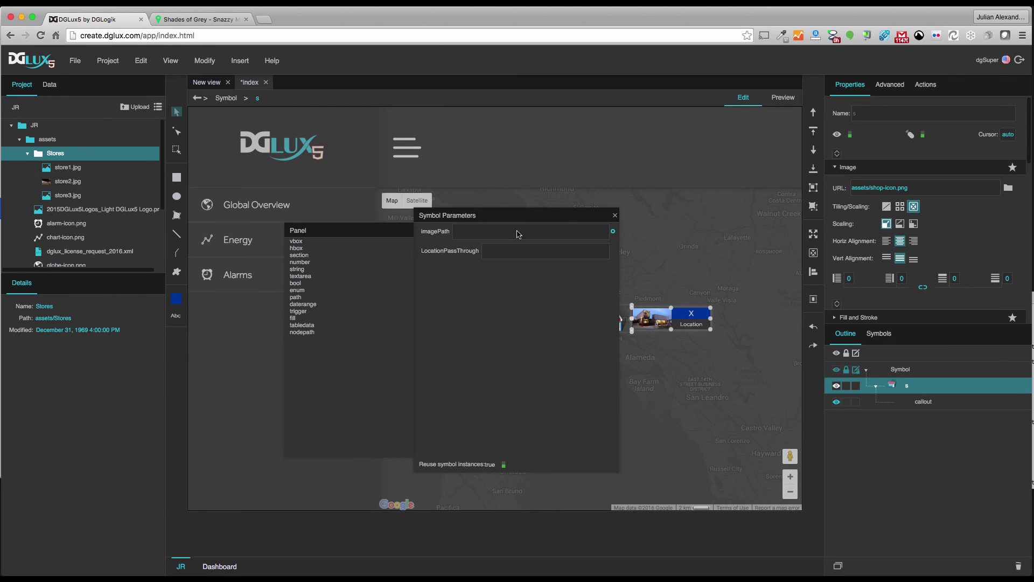
click(918, 403)
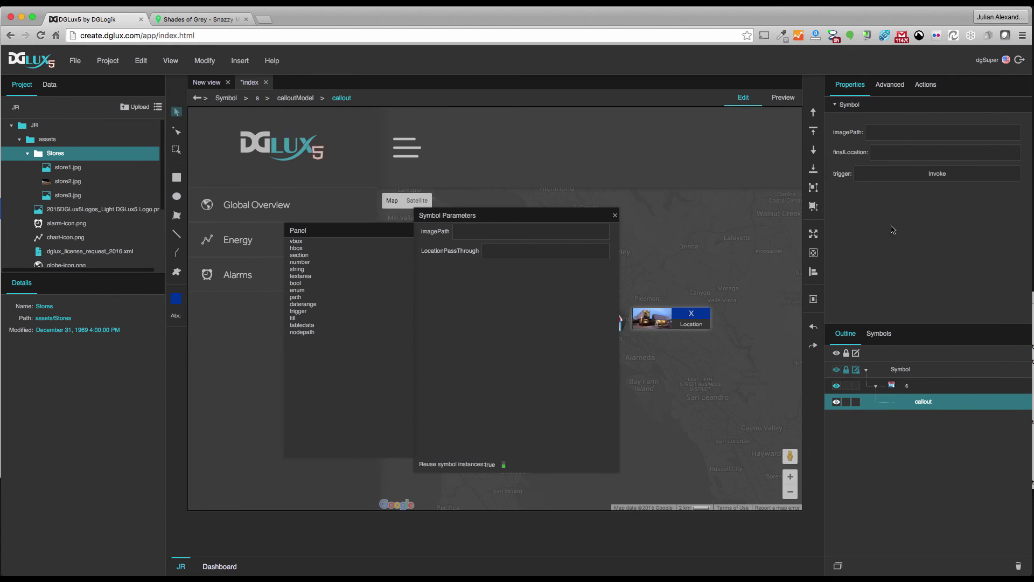
drag(614, 231, 897, 135)
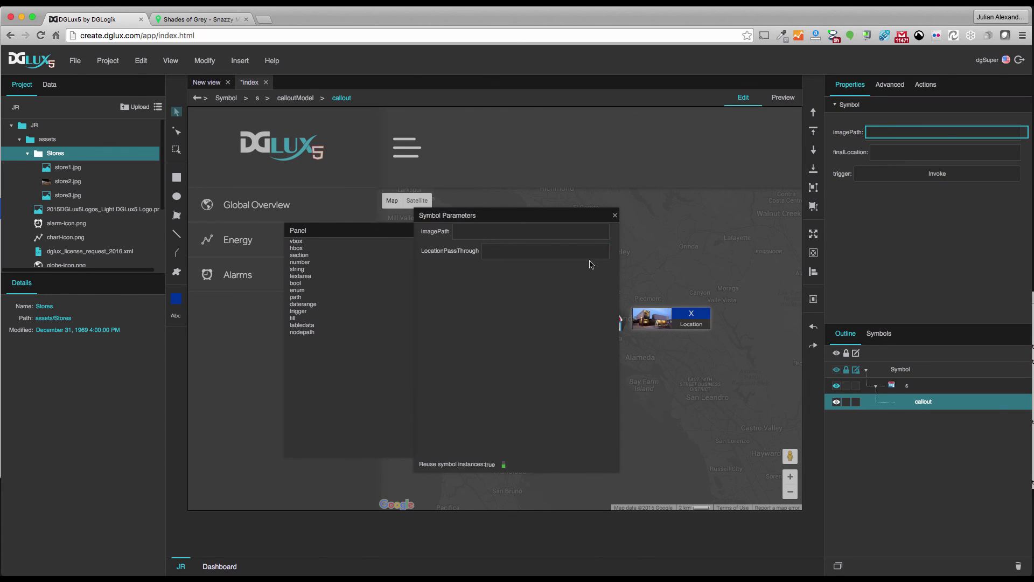
drag(614, 252, 905, 155)
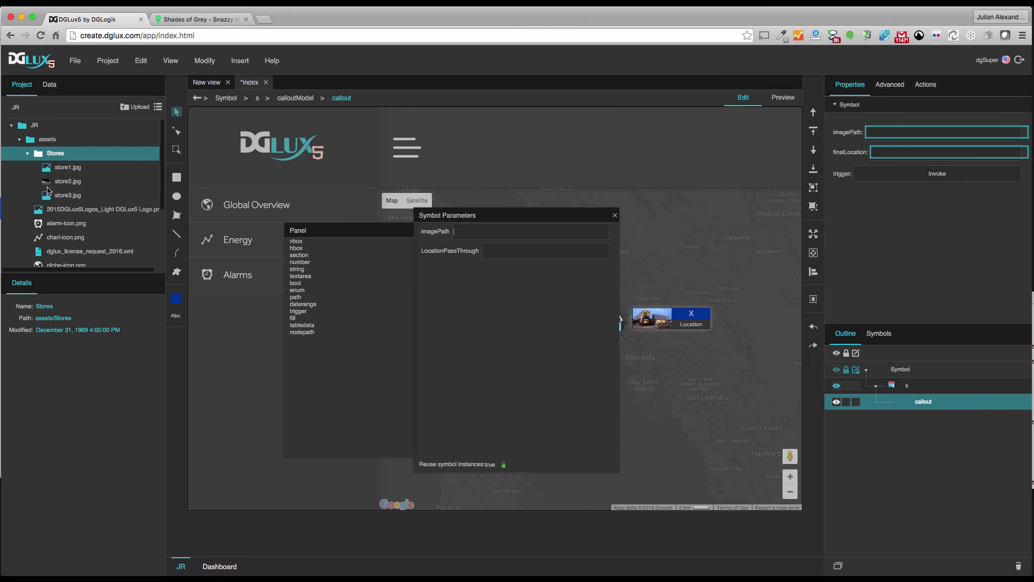
Set the marker's imagePath to assets/Stores/store1.jpg and LocationPassThrough to passThrough, then return to the Google Map.
drag(56, 164, 513, 232)
text(passThrough)
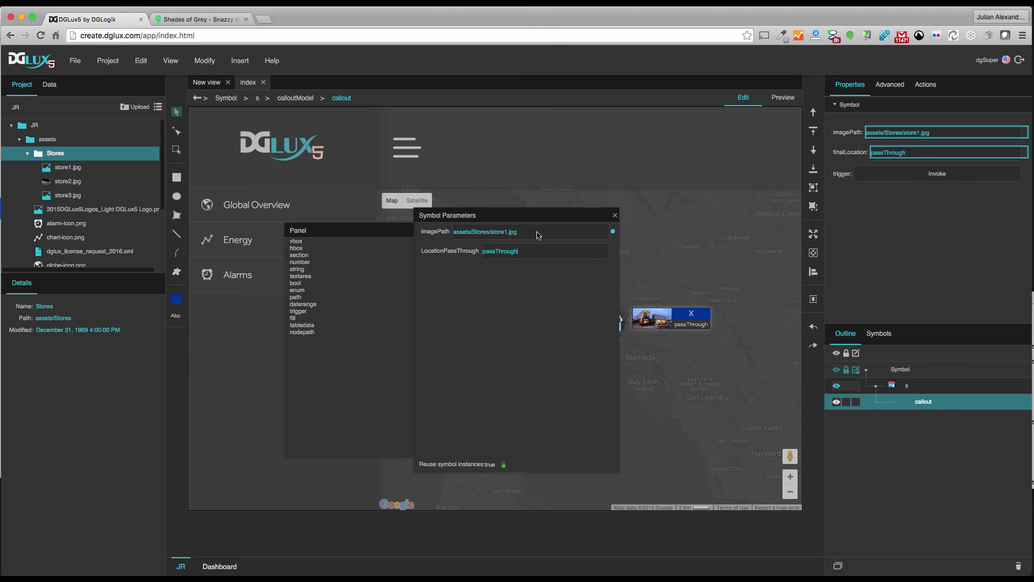
click(615, 215)
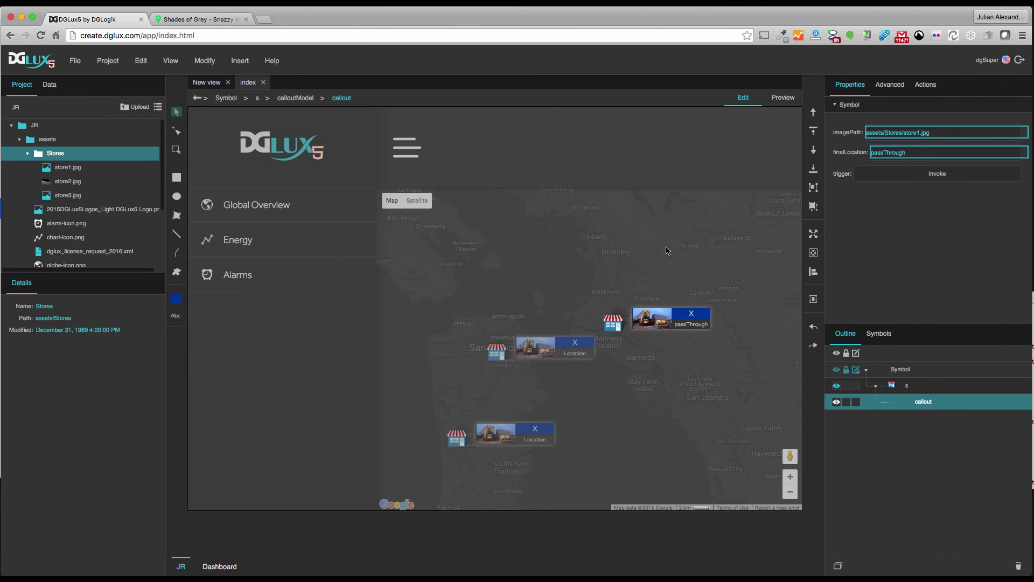
click(665, 252)
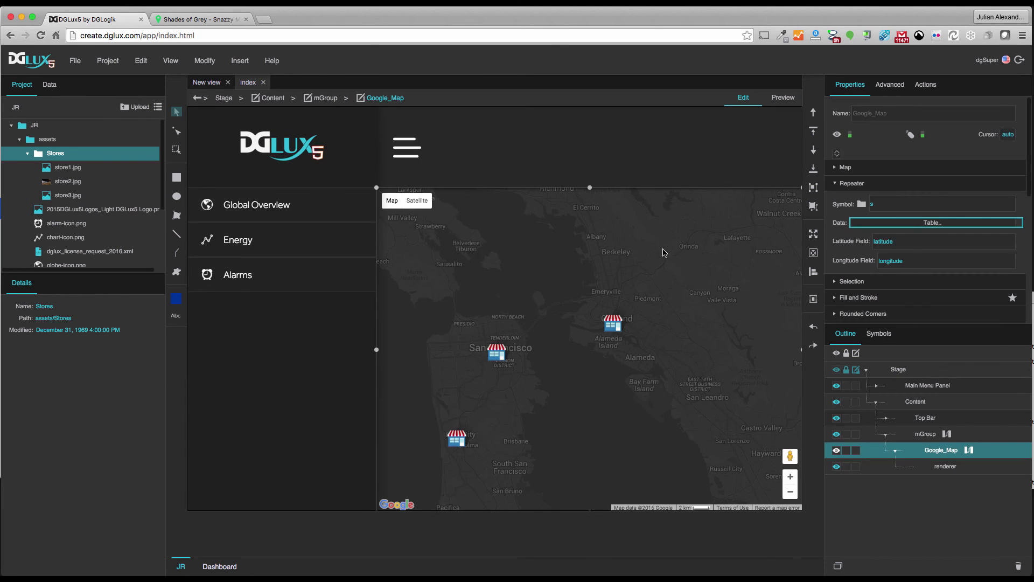
Preview the map with its renderer selected and open the info boxes of all three shop markers.
click(783, 98)
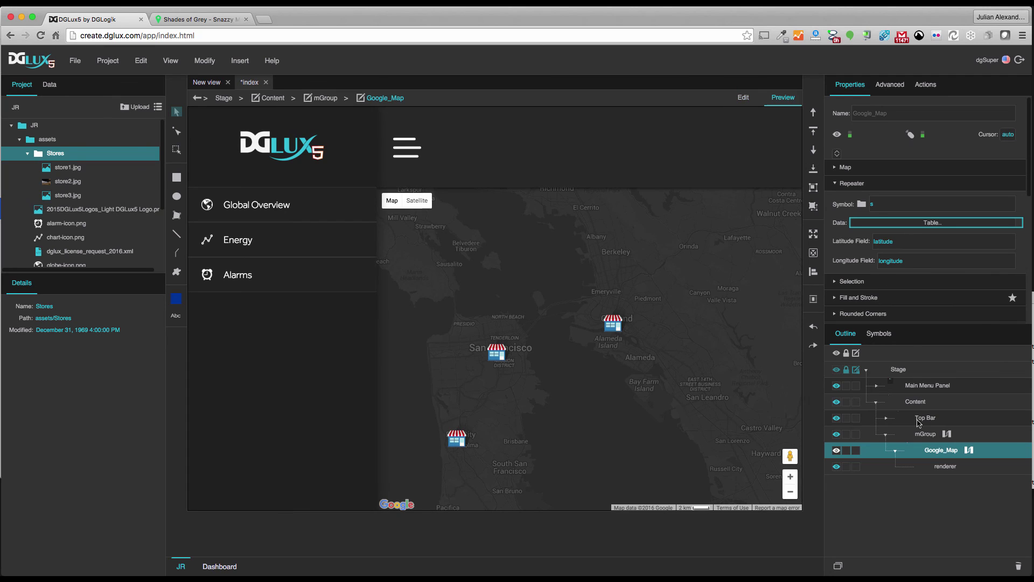
click(947, 468)
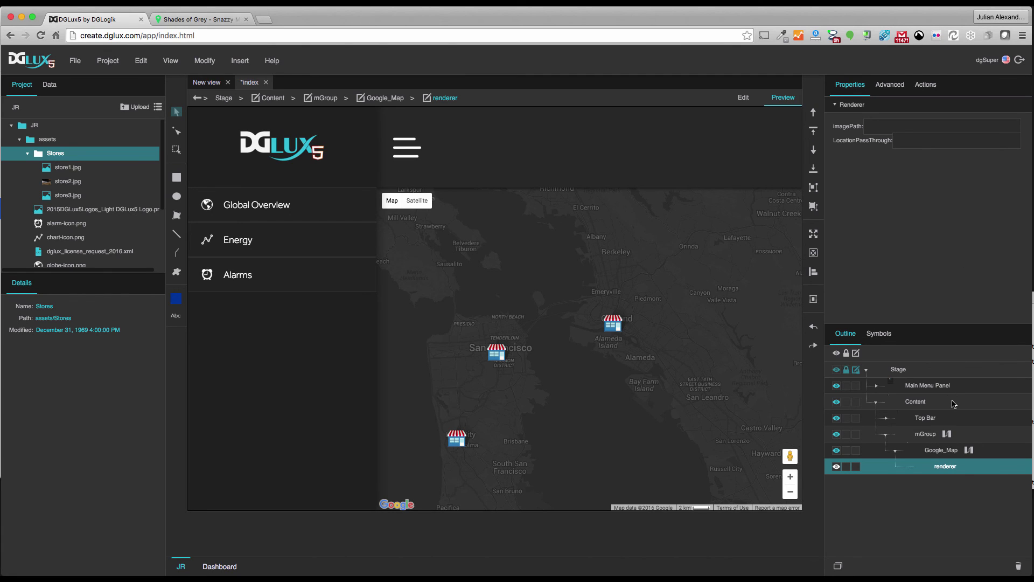
click(619, 323)
click(496, 352)
click(459, 439)
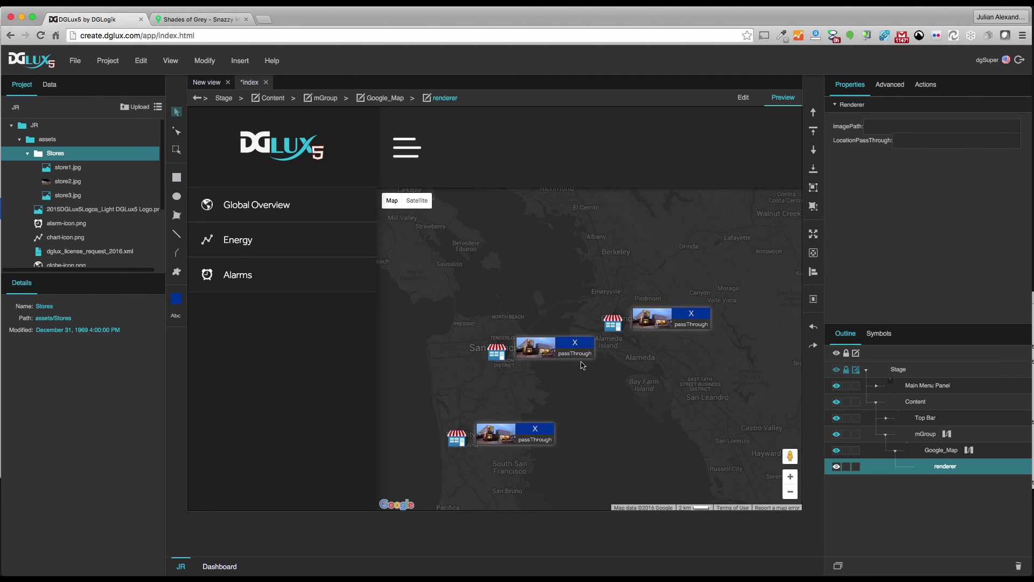
Open the csvParser output table from the Google_Map dataflow, close the dataflow and shrink the table window clear of the markers.
click(969, 450)
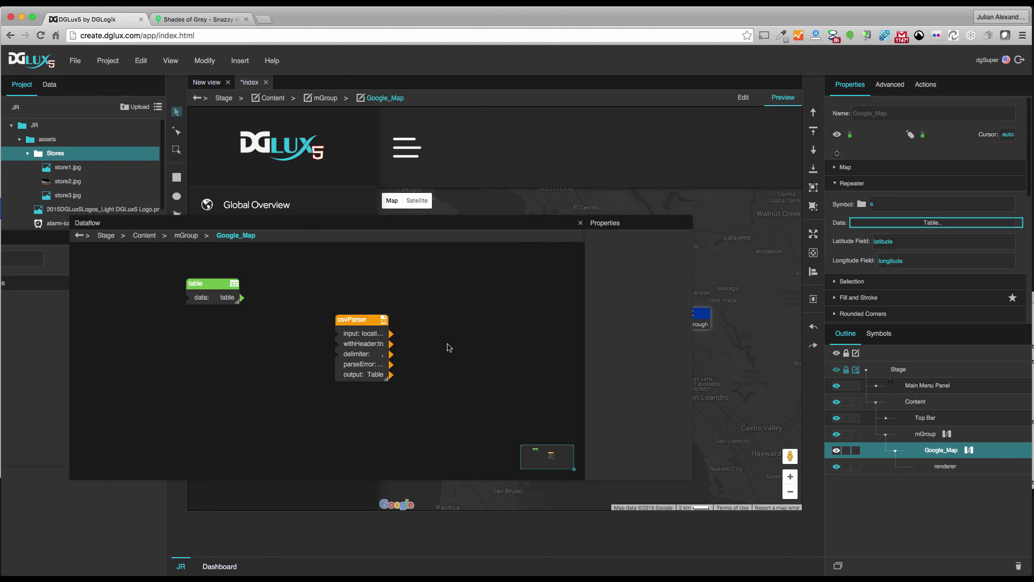
click(375, 330)
click(674, 327)
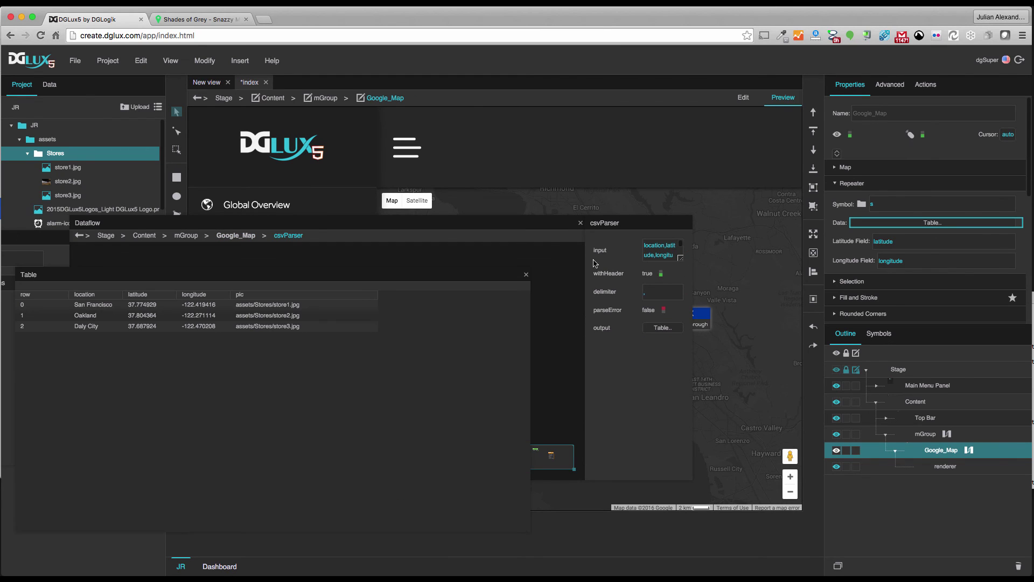
click(580, 223)
drag(493, 277, 505, 220)
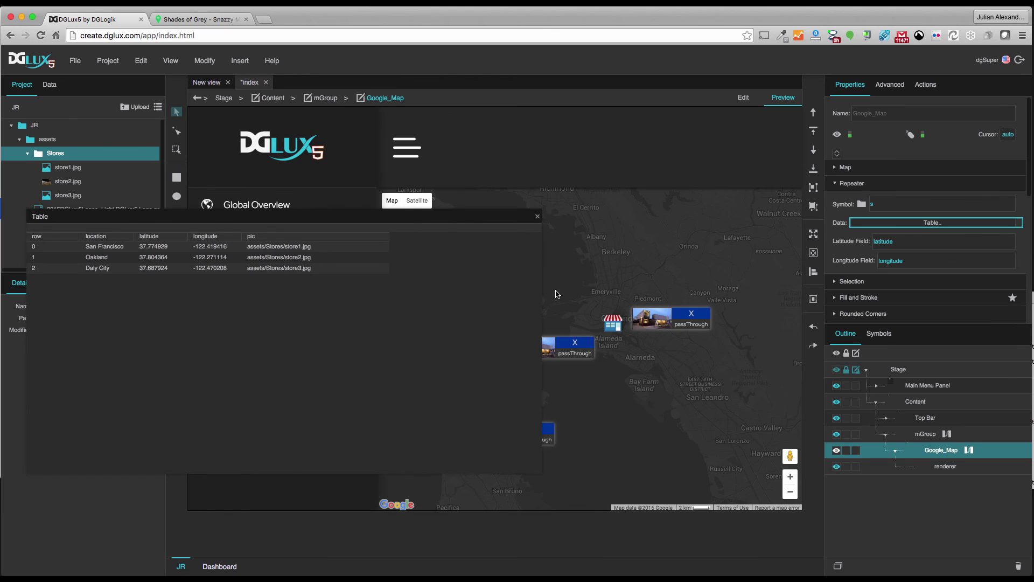
drag(542, 475, 439, 366)
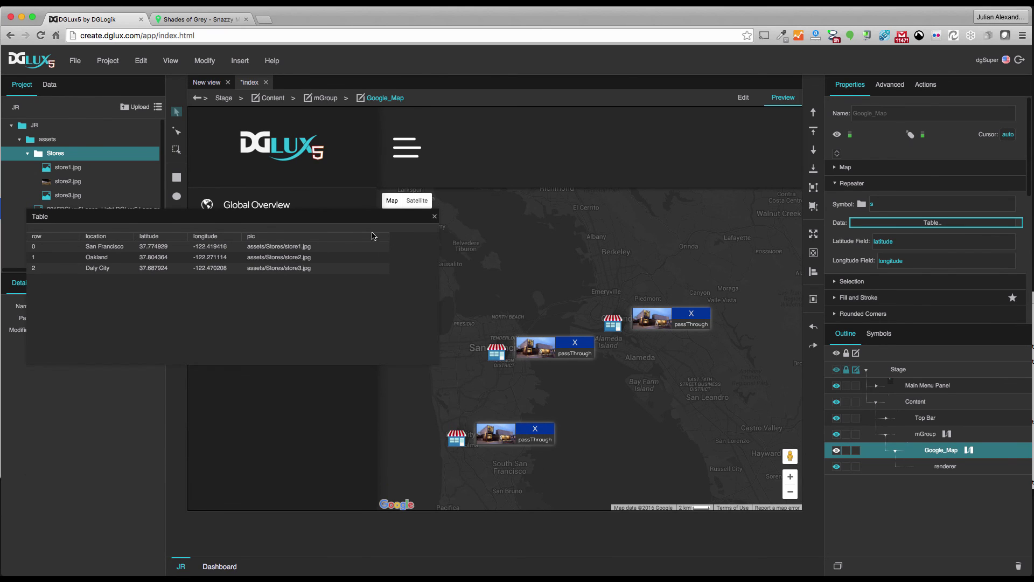
drag(336, 214, 433, 169)
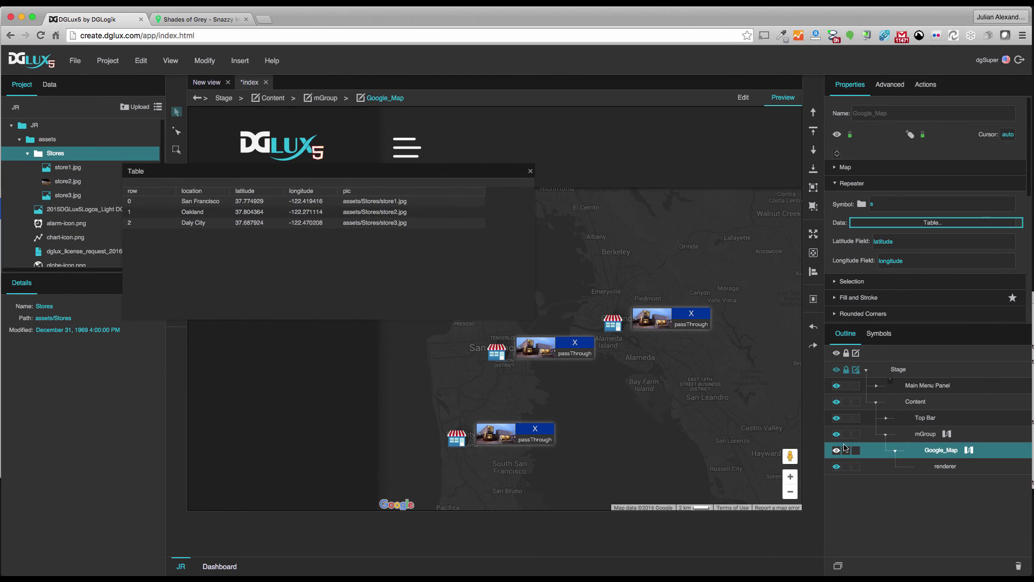
Bind the renderer's LocationPassThrough to the table's location column and imagePath to its pic column, then close the table.
click(927, 469)
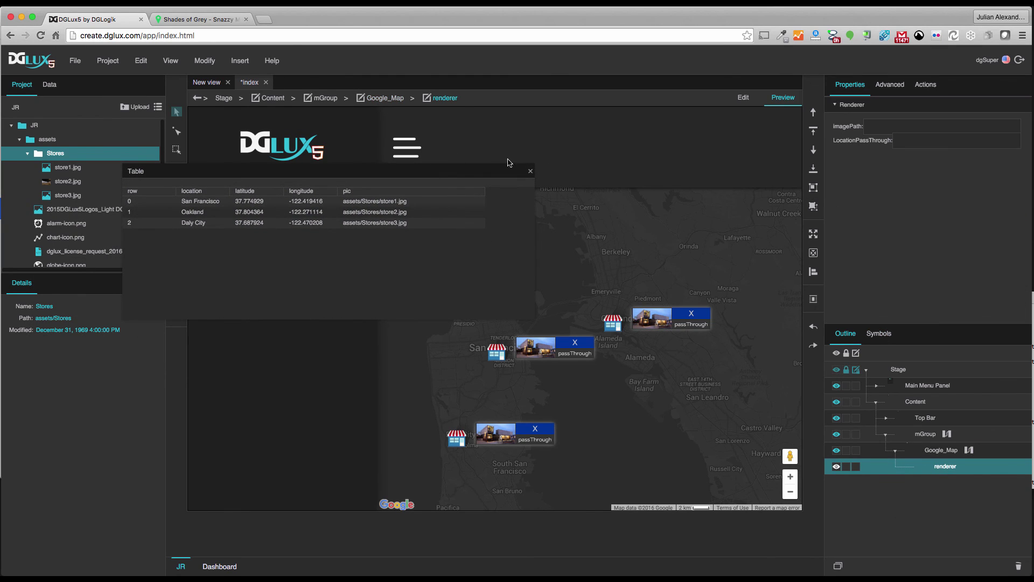
drag(192, 196, 916, 140)
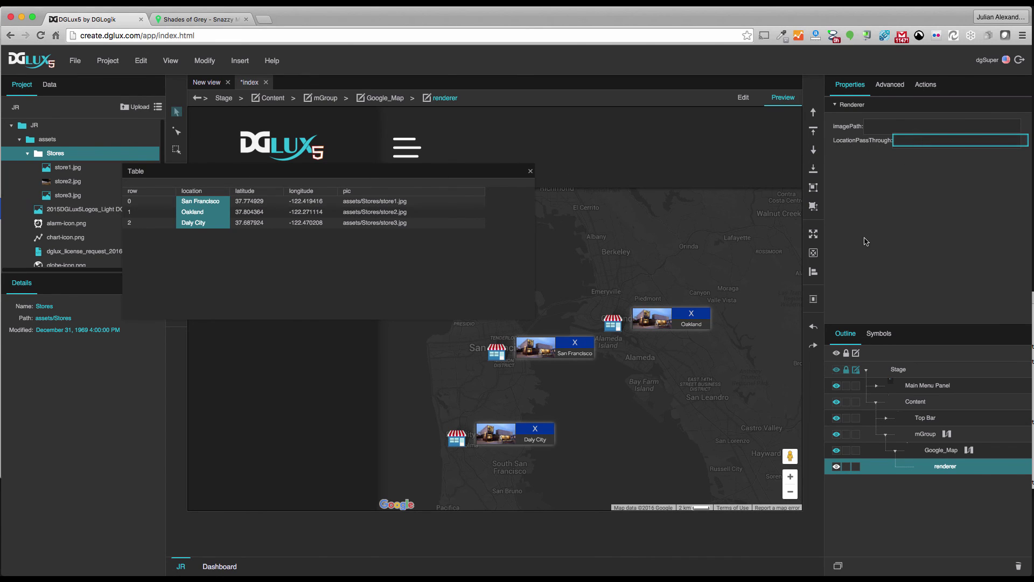
click(367, 192)
mouse_move(366, 191)
mouse_down()
mouse_move(1007, 103)
mouse_move(928, 127)
mouse_up()
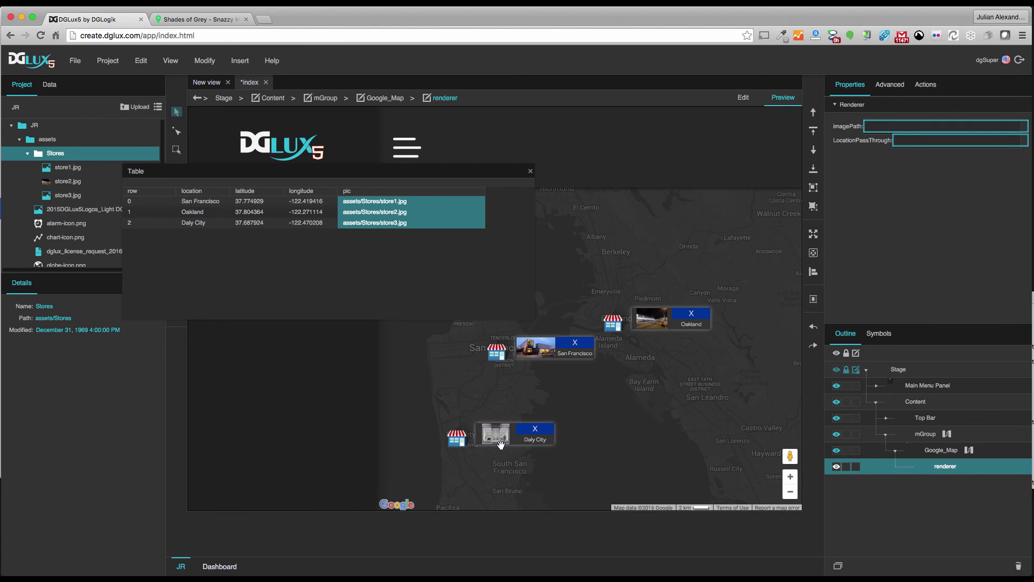
click(531, 172)
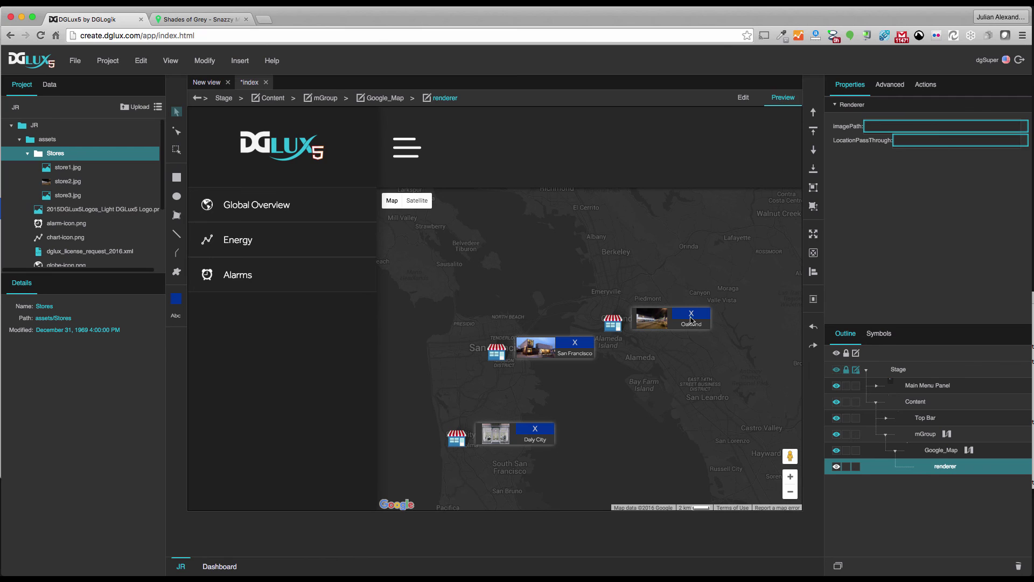
Test closing and reopening the shop markers' info boxes in the map preview.
click(535, 434)
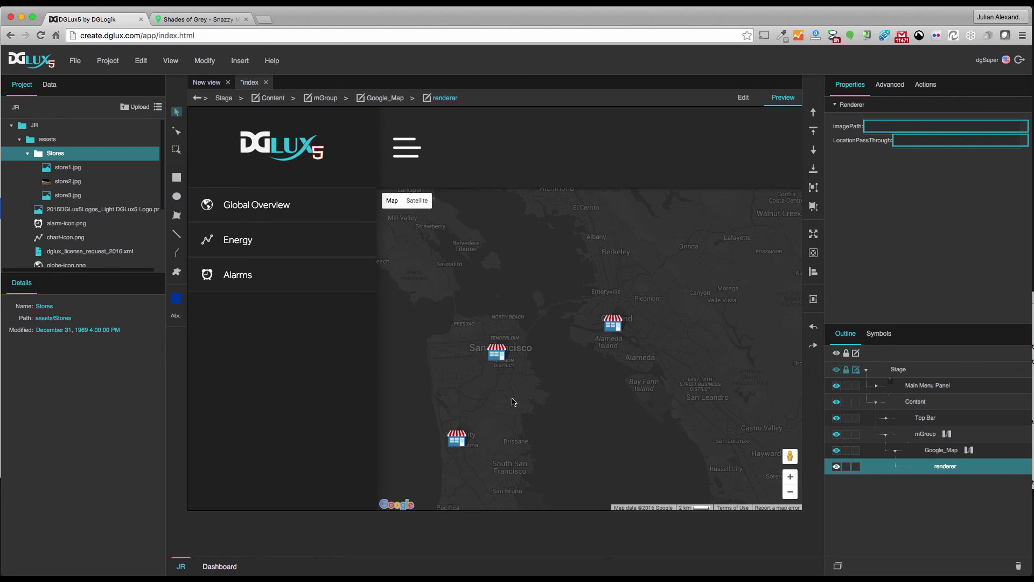
click(497, 349)
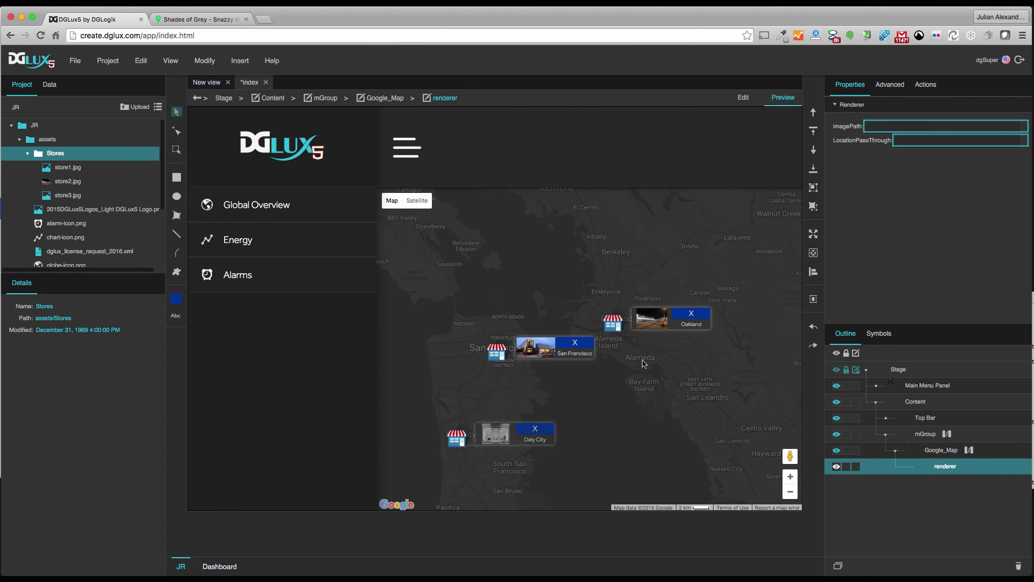
click(572, 345)
click(689, 313)
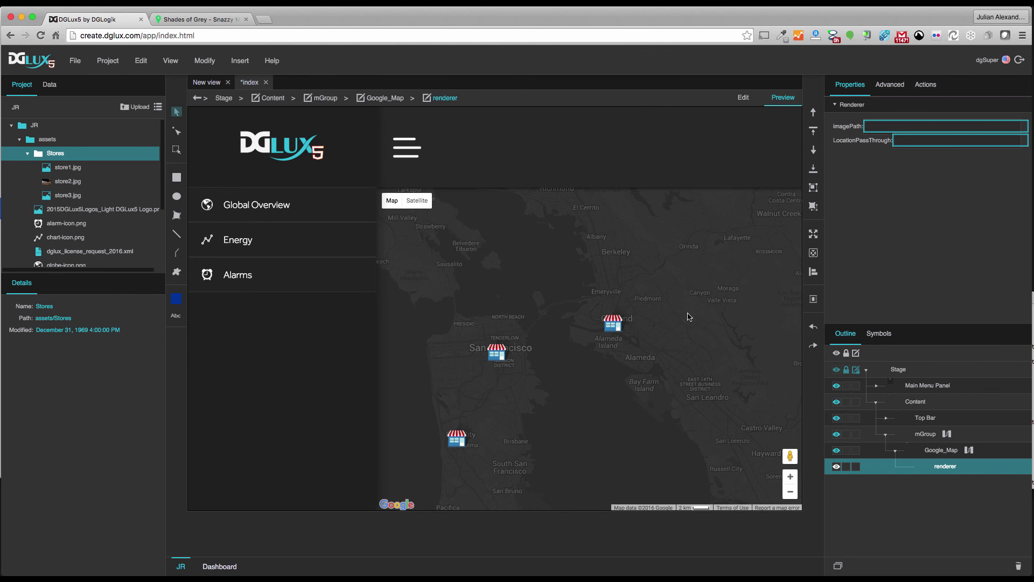